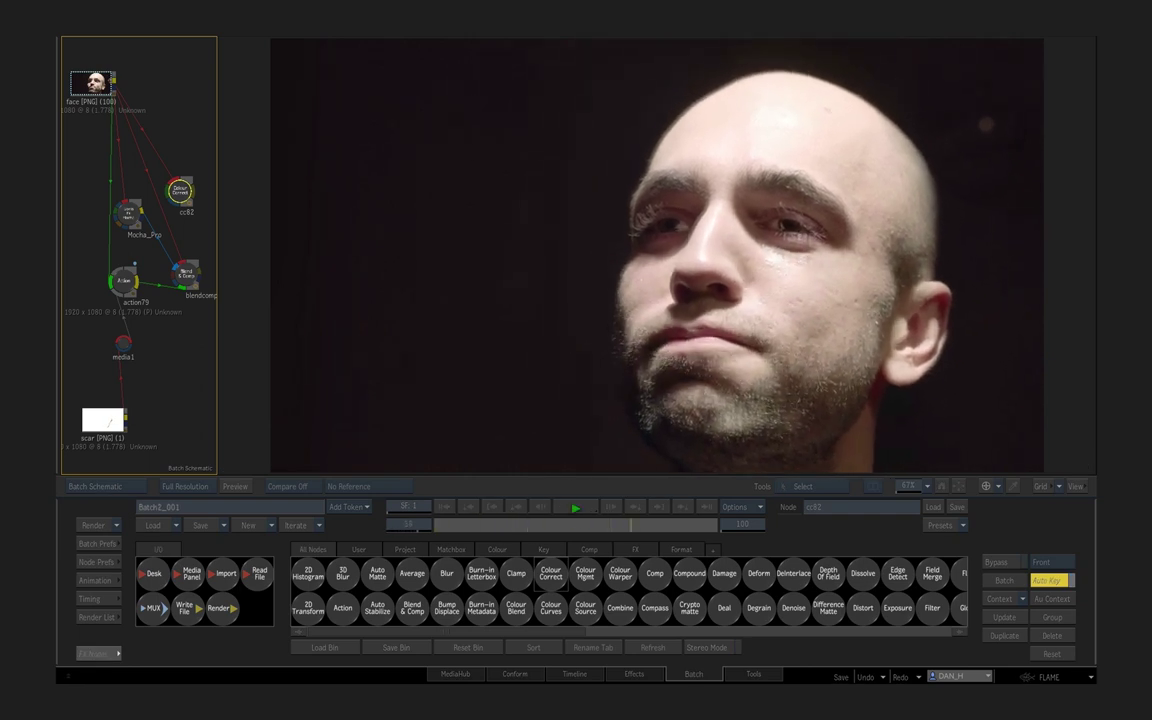
Step: Play back the face clip and view the Blend & Comp node's result
left_click(566, 508)
left_click(186, 274)
left_click(582, 506)
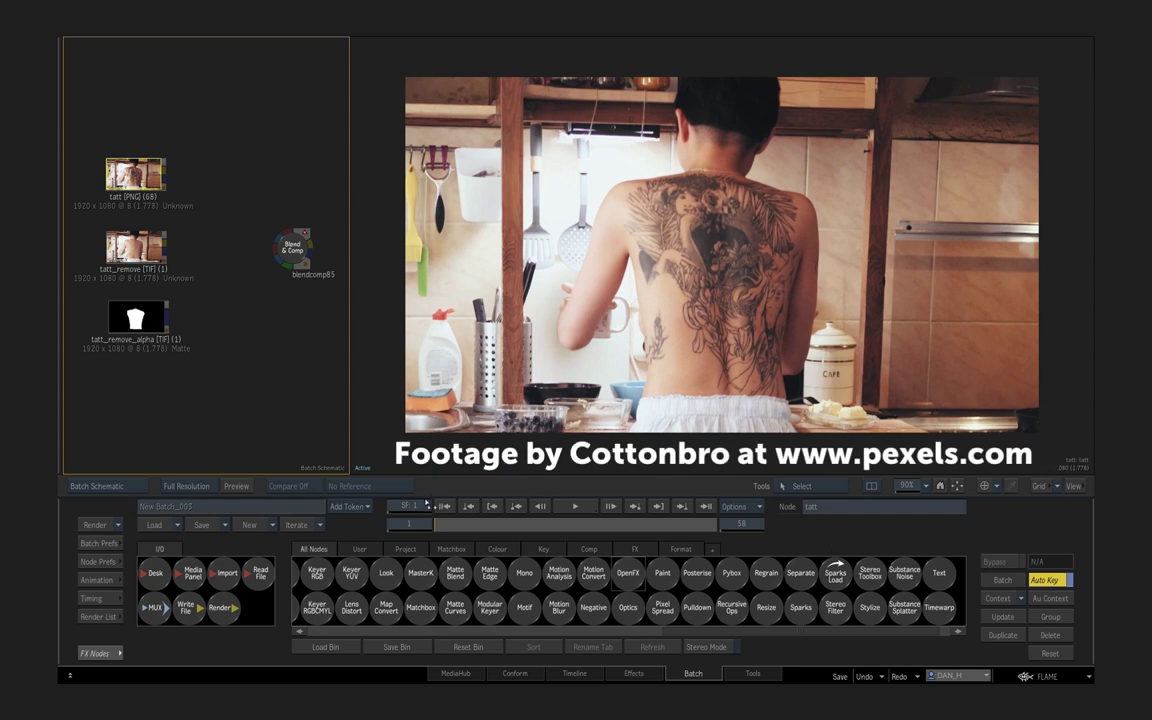
Step: Preview the tatt, tatt_remove and tatt_remove_alpha clips in the viewer, scrubbing through the tatt footage
left_click(135, 175)
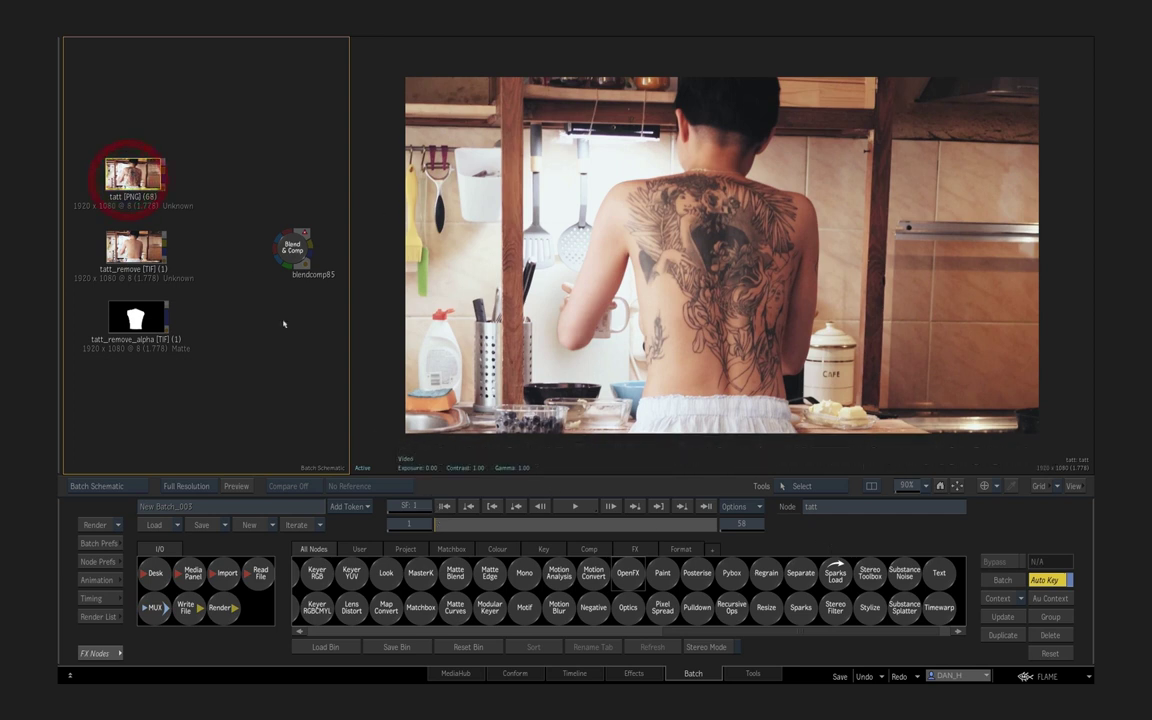
left_click_drag(438, 527, 404, 538)
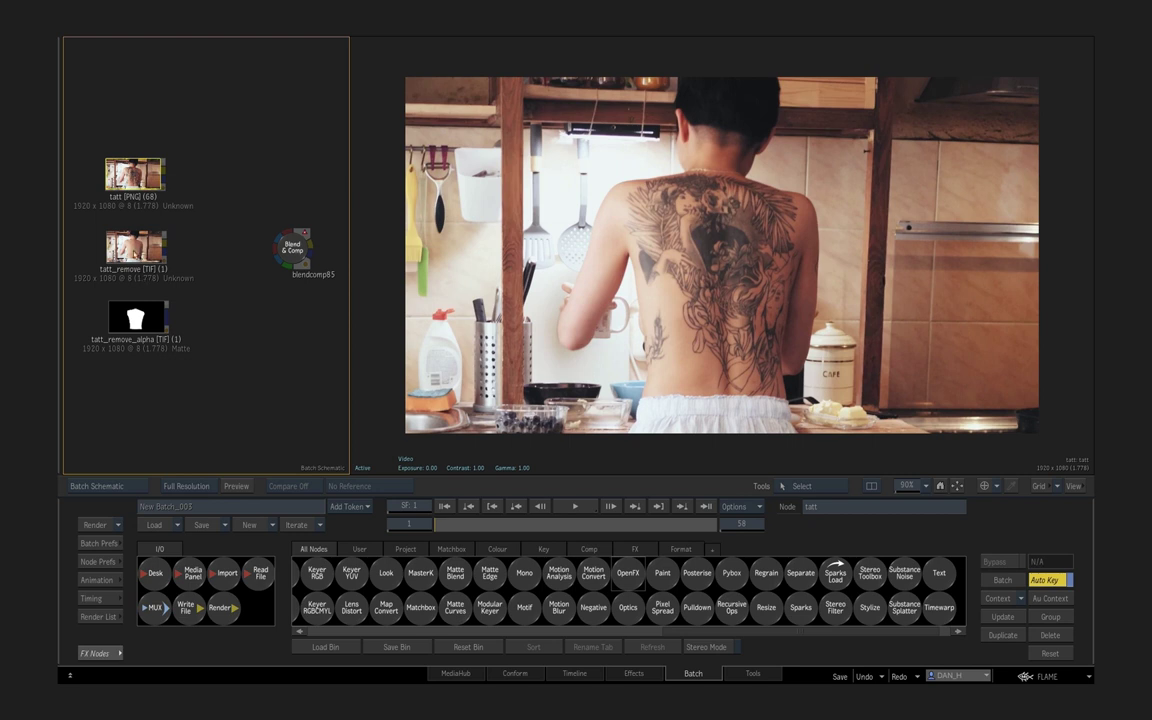
left_click(122, 233)
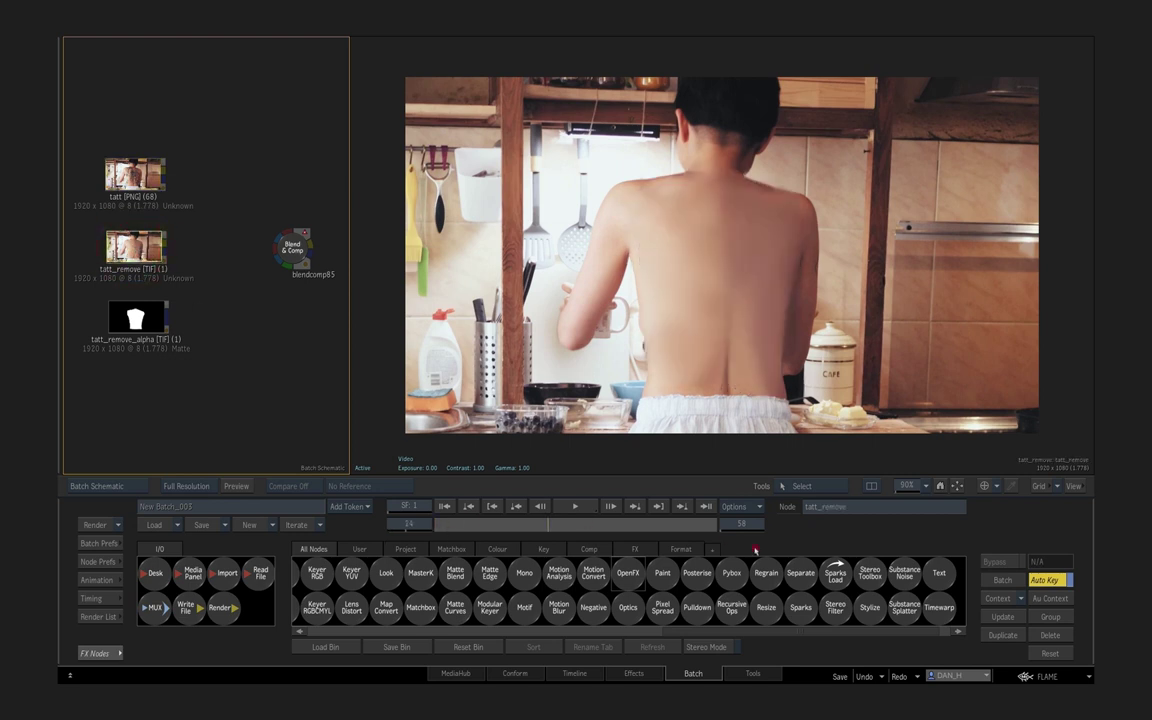
left_click(136, 318)
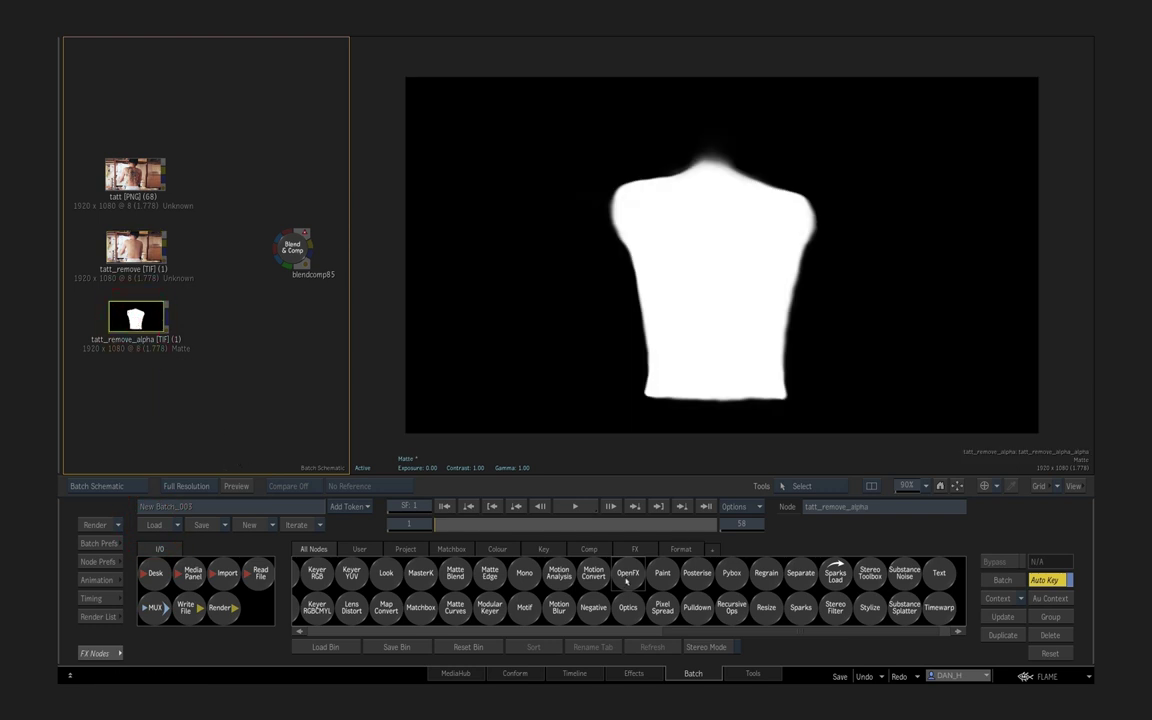
Step: Add an OpenFX node, connect the tatt clip to its front input and open the node's settings
left_click_drag(626, 583, 218, 228)
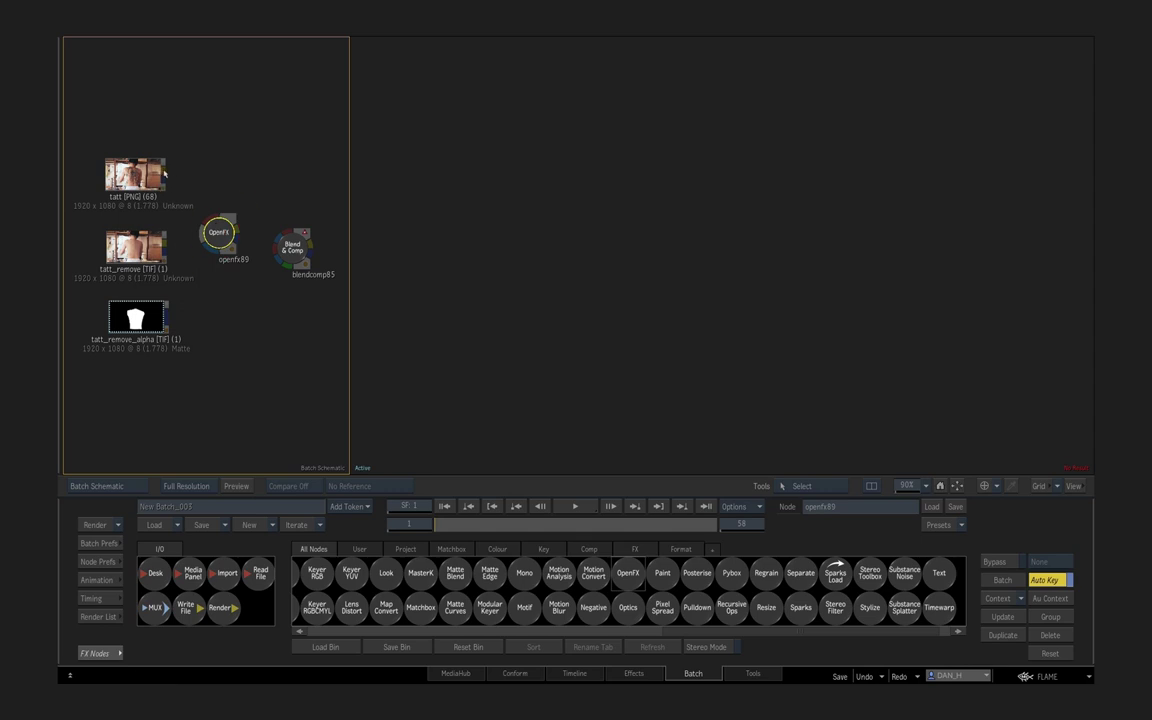
left_click_drag(192, 197, 213, 220)
double_click(222, 239)
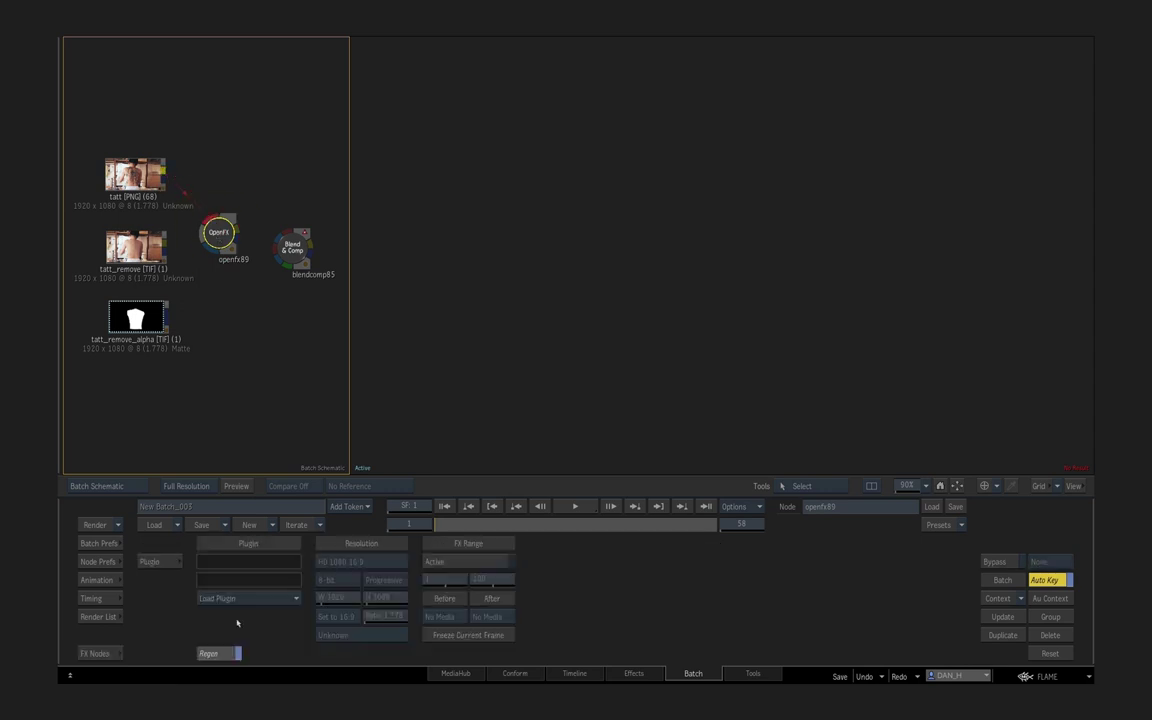
Step: Load the Mocha Pro plugin into the OpenFX node and launch the Mocha interface
left_click(247, 599)
mouse_move(262, 508)
left_click(355, 511)
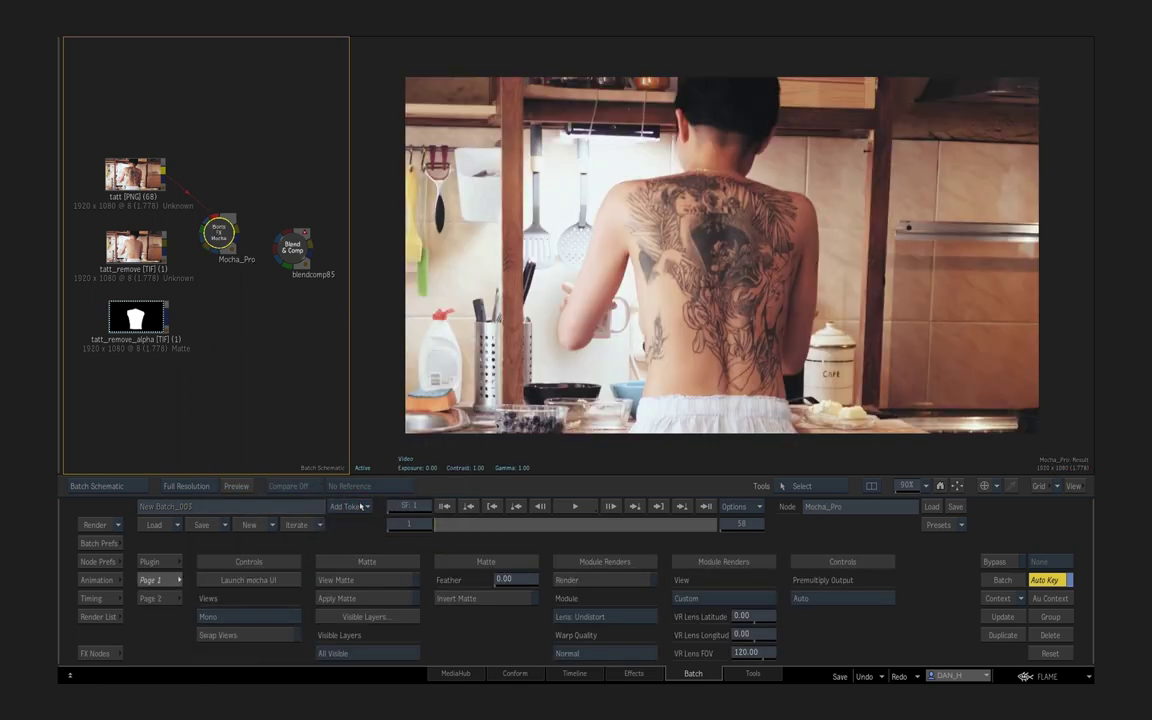
left_click(250, 580)
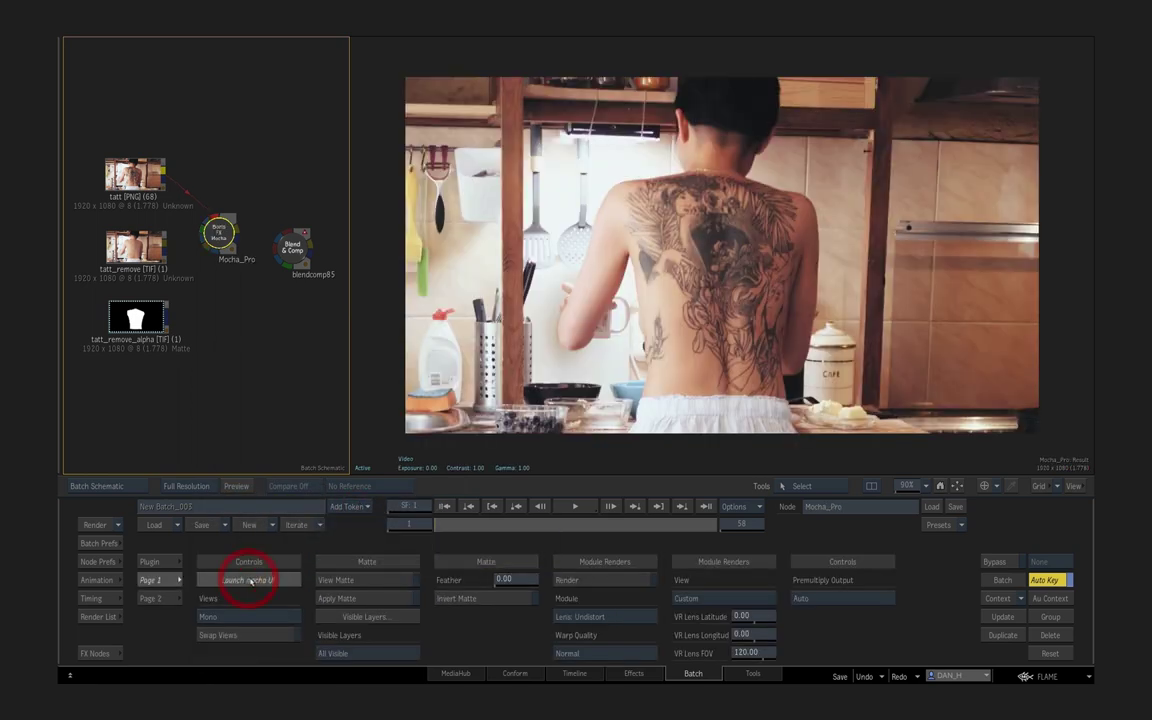
Step: Draw a closed magnetic spline around the tattooed back, following the neck, shoulders, sides and waistband
left_click(200, 70)
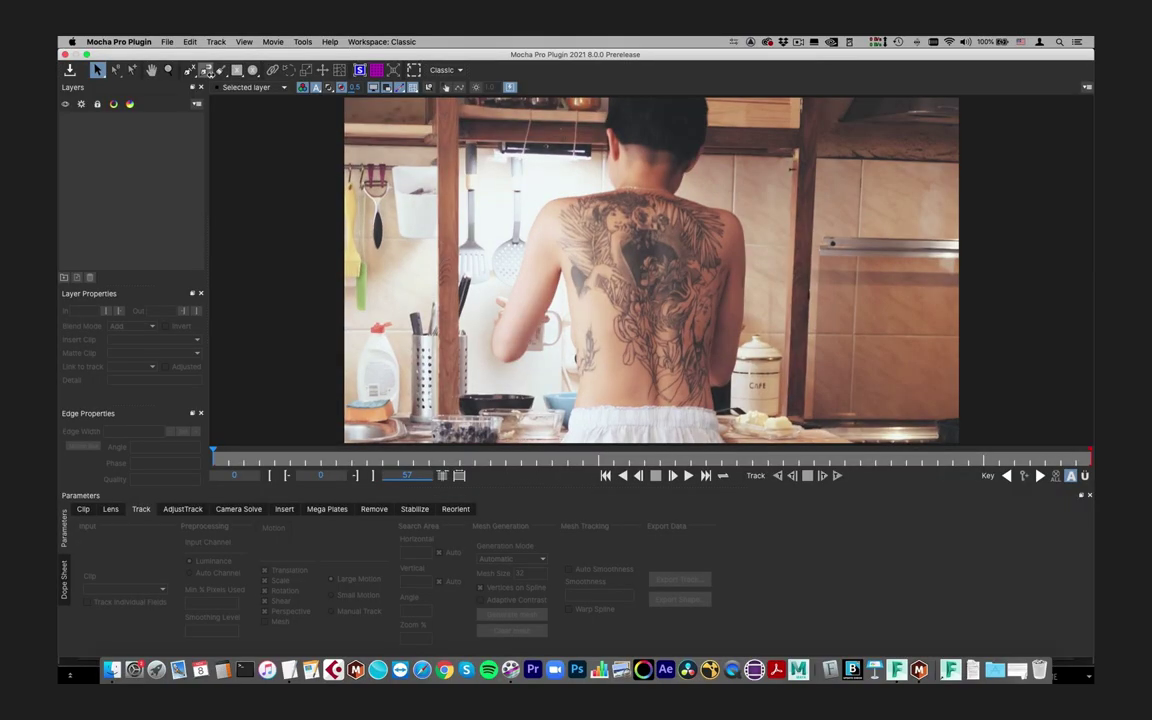
left_click(552, 201)
left_click(620, 185)
left_click(668, 190)
left_click(722, 208)
left_click(737, 218)
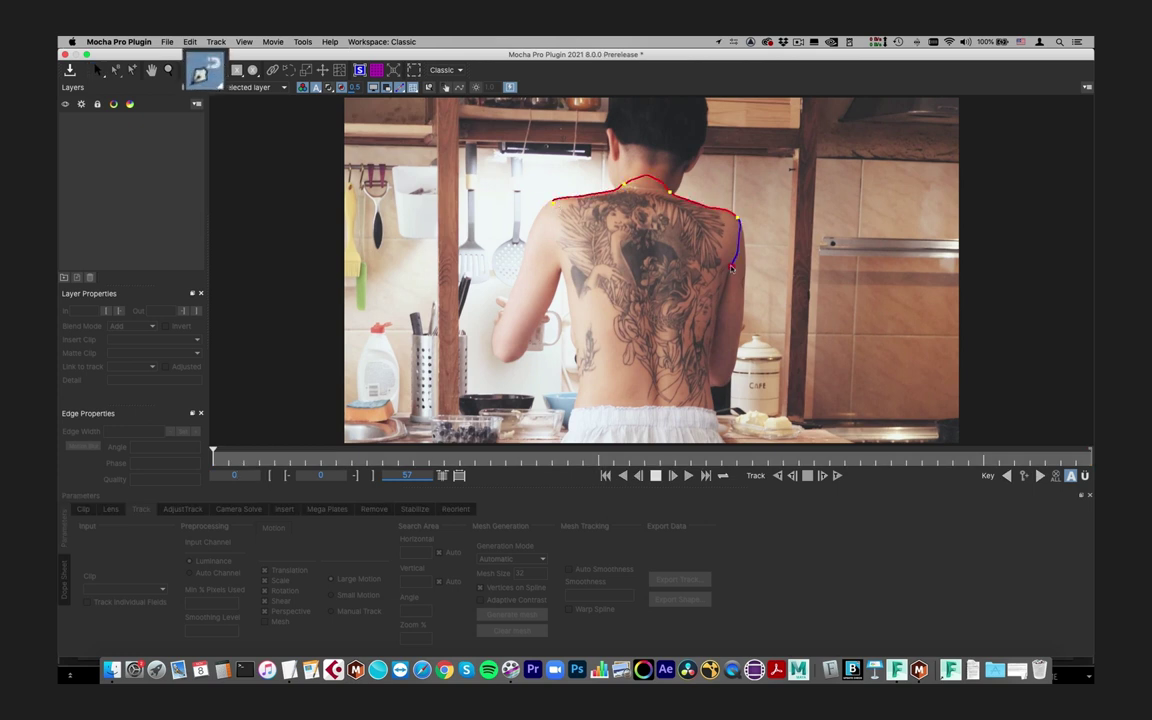
left_click(728, 270)
left_click(718, 310)
left_click(708, 362)
left_click(716, 412)
left_click(697, 426)
left_click(572, 423)
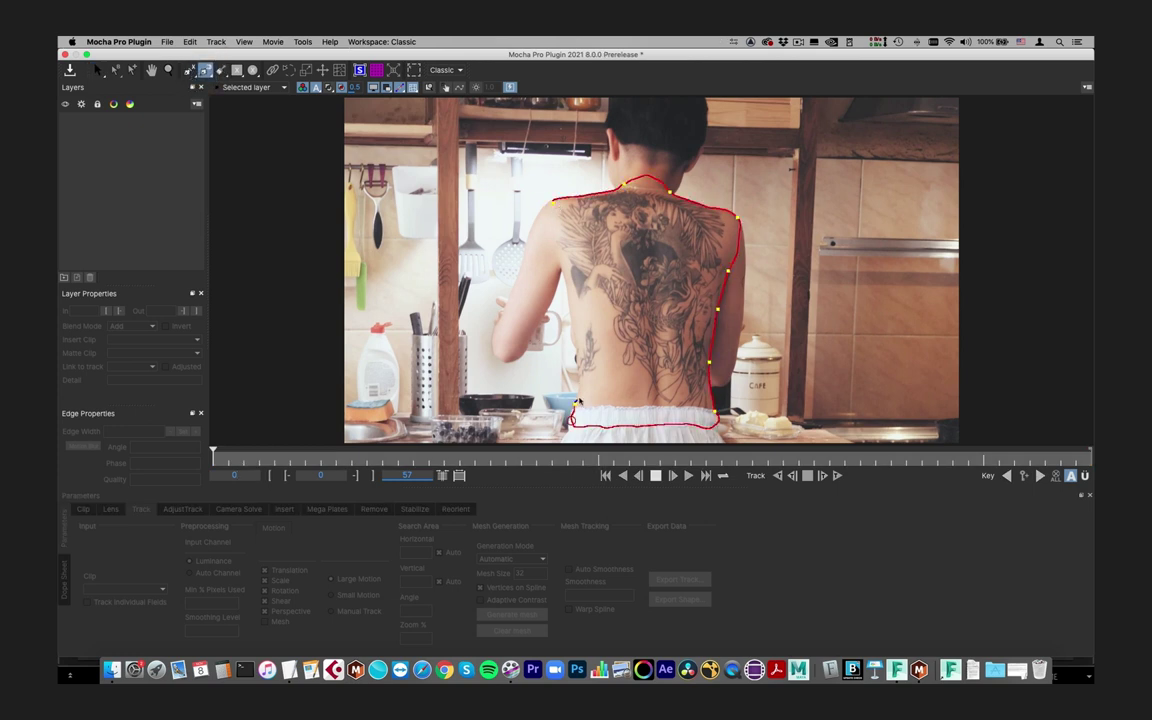
right_click(547, 188)
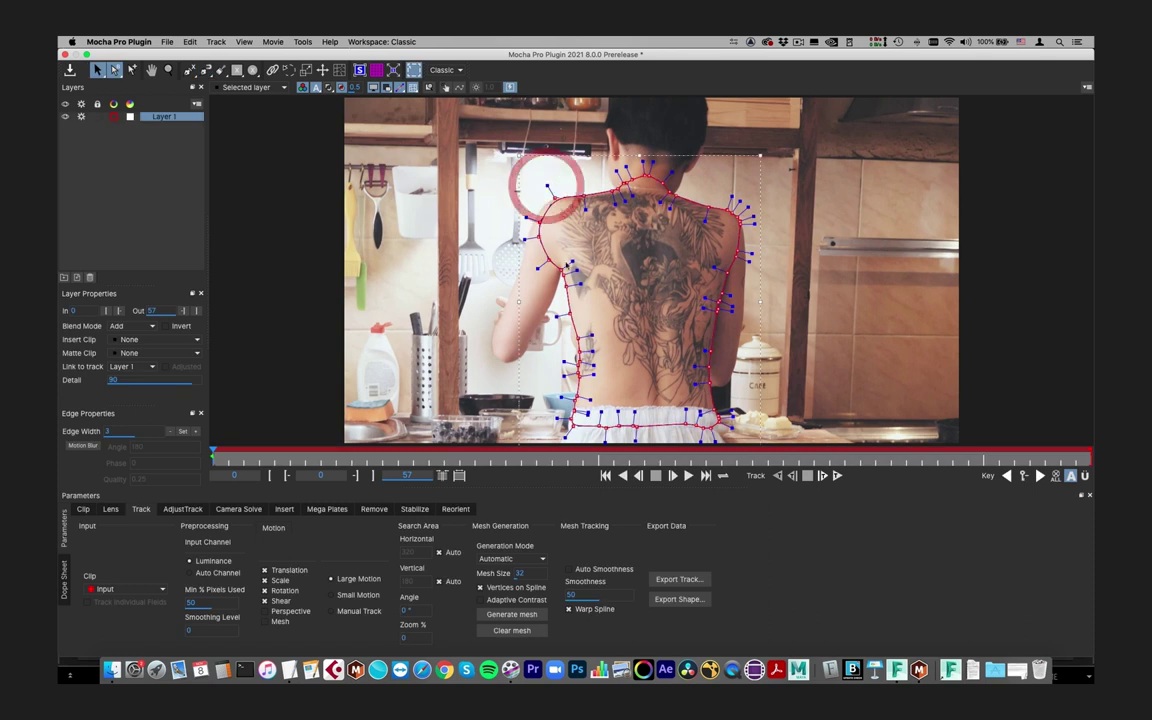
Step: Reduce the spline Detail of the back layer to 86 and finalize the shape
left_click(205, 70)
mouse_move(123, 382)
left_mouse_down()
mouse_move(99, 385)
mouse_move(120, 383)
left_mouse_up()
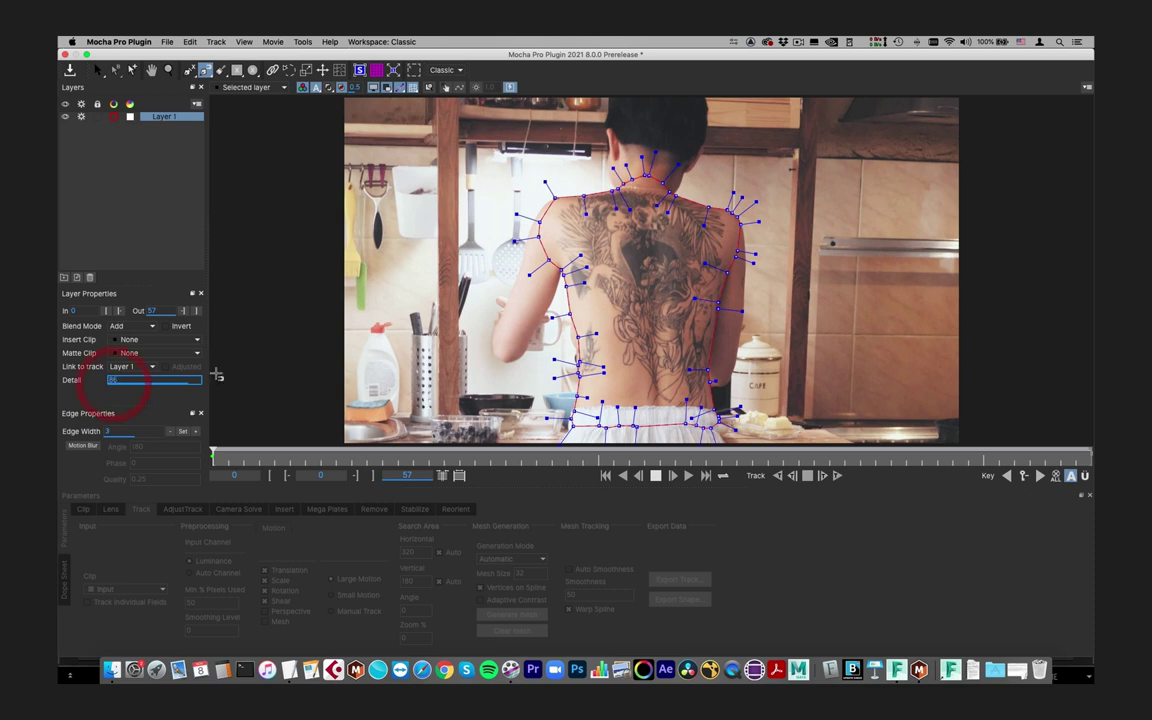
right_click(216, 374)
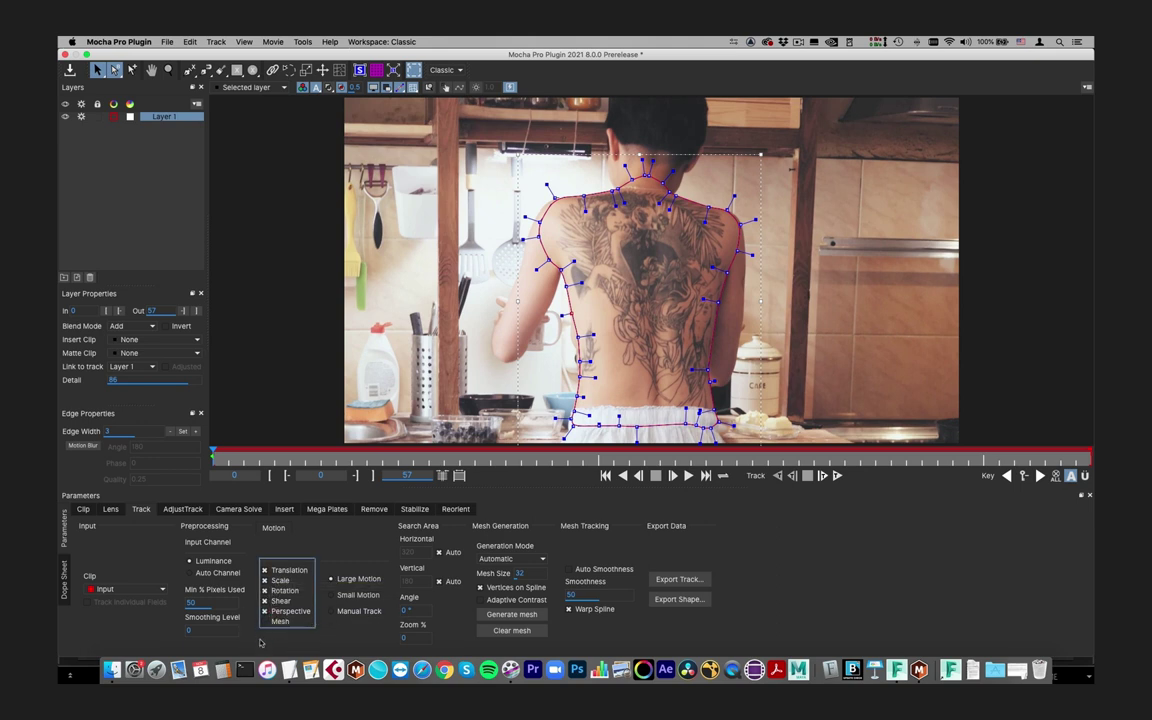
Step: Generate a size 24 mesh with Adaptive Contrast on the back layer and track it forward using Mesh motion and Auto Smoothness
left_click(272, 622)
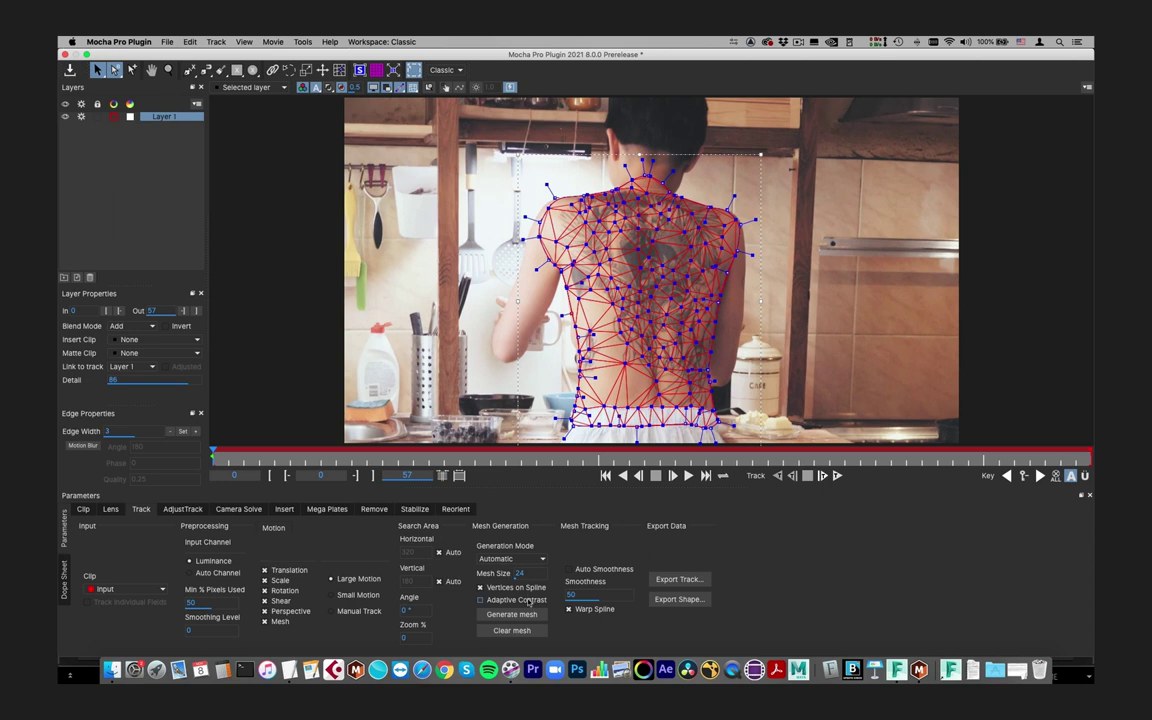
left_click(530, 601)
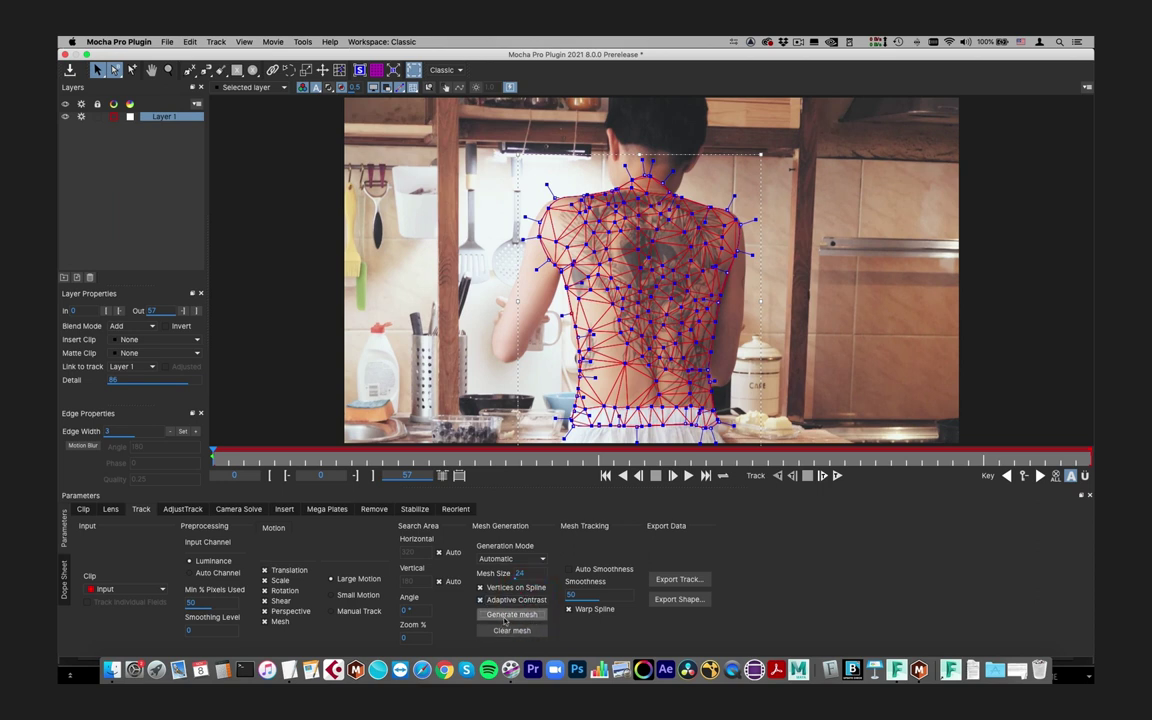
left_click(507, 616)
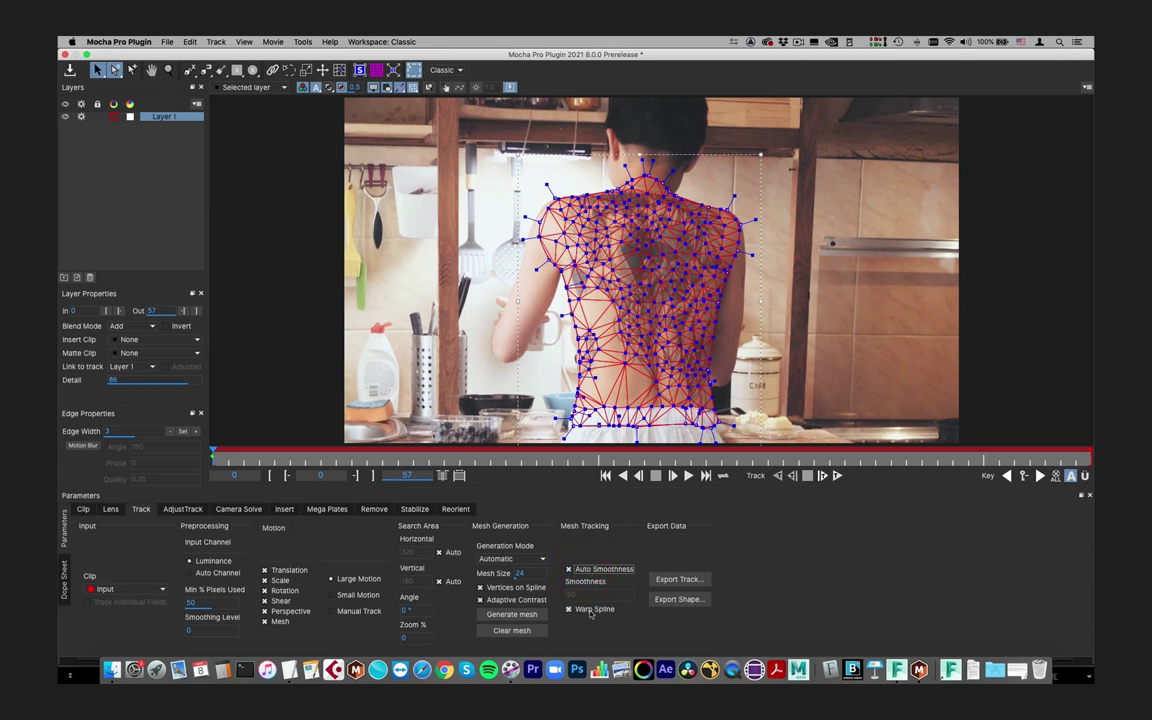
left_click(837, 477)
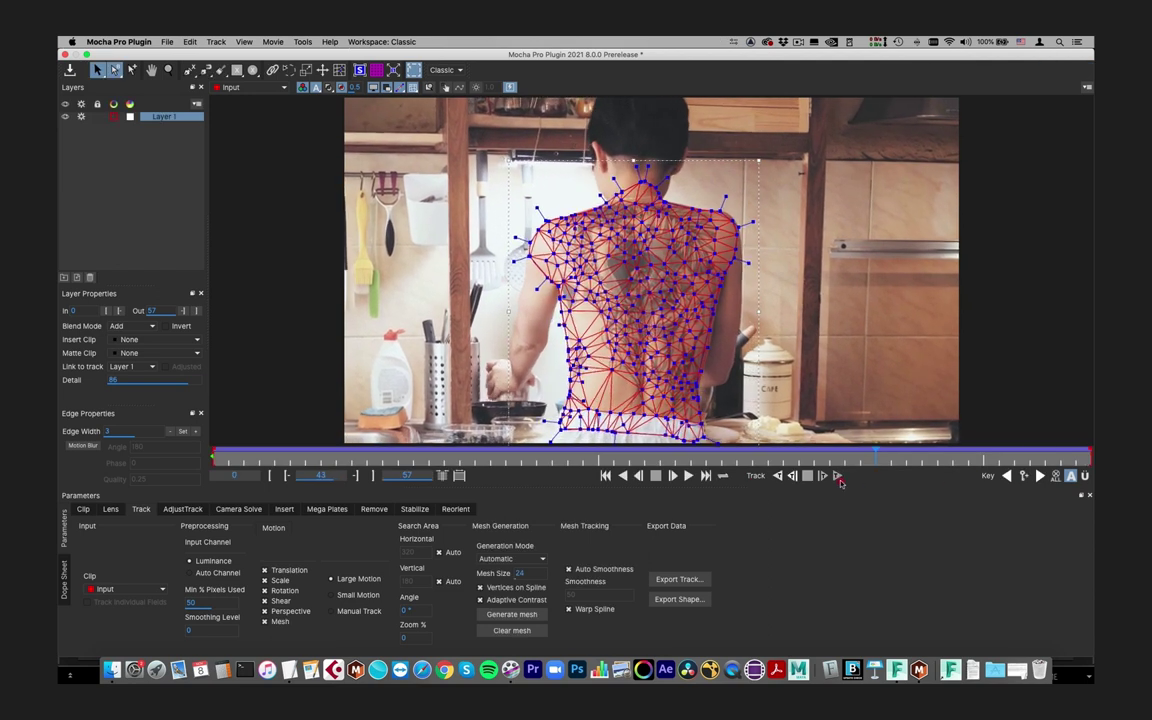
Step: In the Stabilize module, try All Motion smoothing, turn it off and enable Mesh Warp in Unwarp mode
left_click(413, 512)
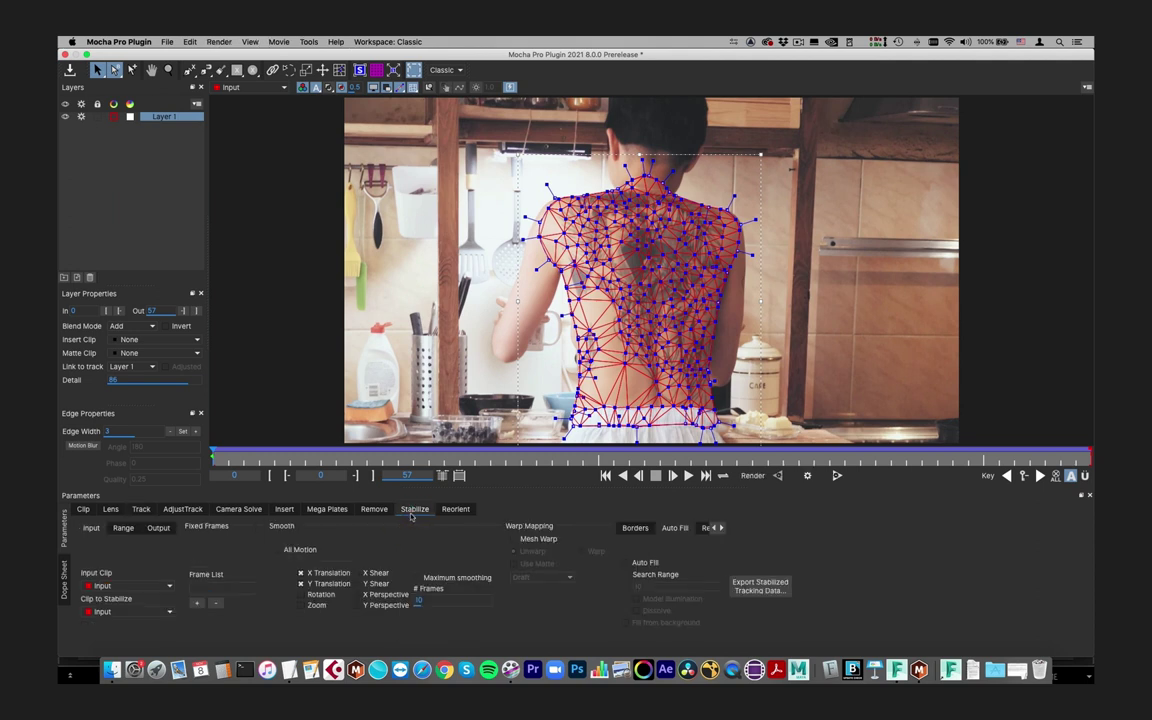
left_click(283, 549)
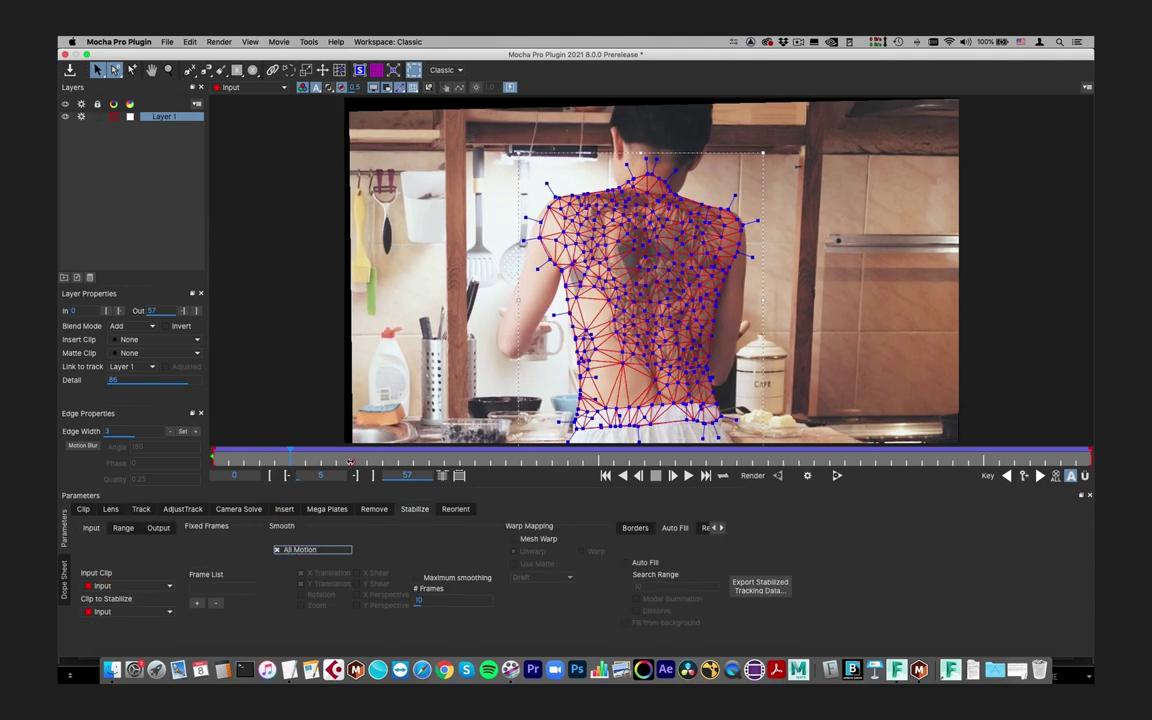
left_click(311, 551)
left_click(514, 540)
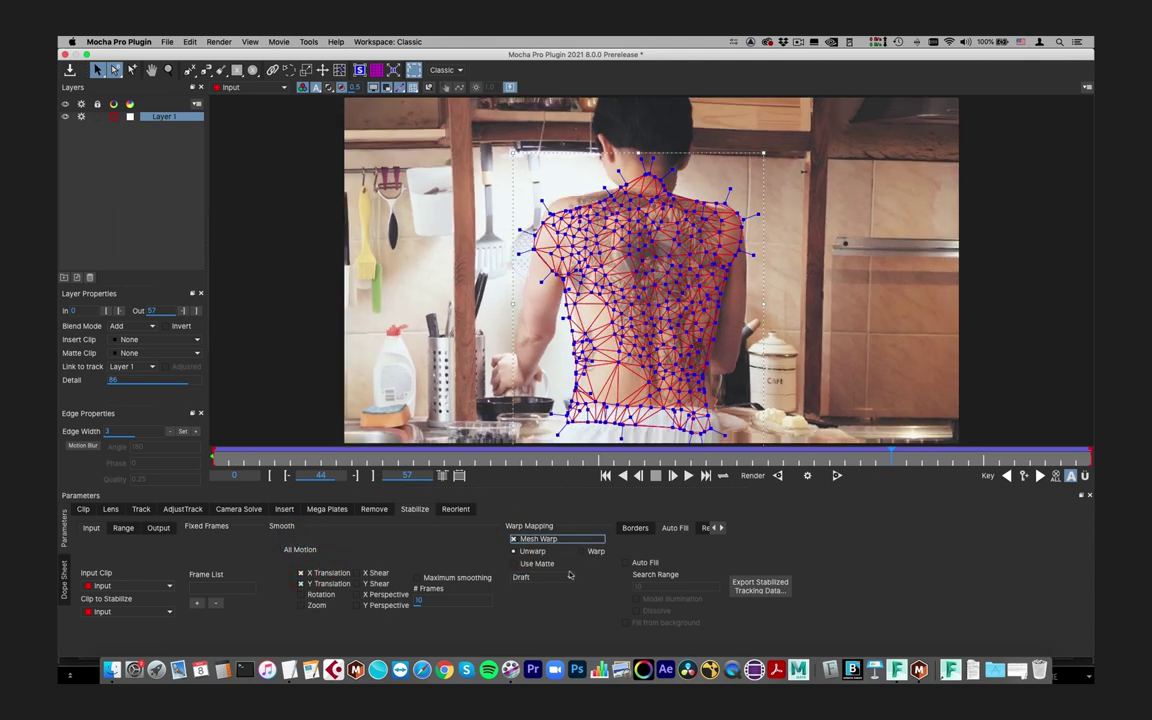
Step: Hide the spline and mesh overlays and play through the unwarped footage to check the mesh stabilization
left_click_drag(729, 462, 157, 467)
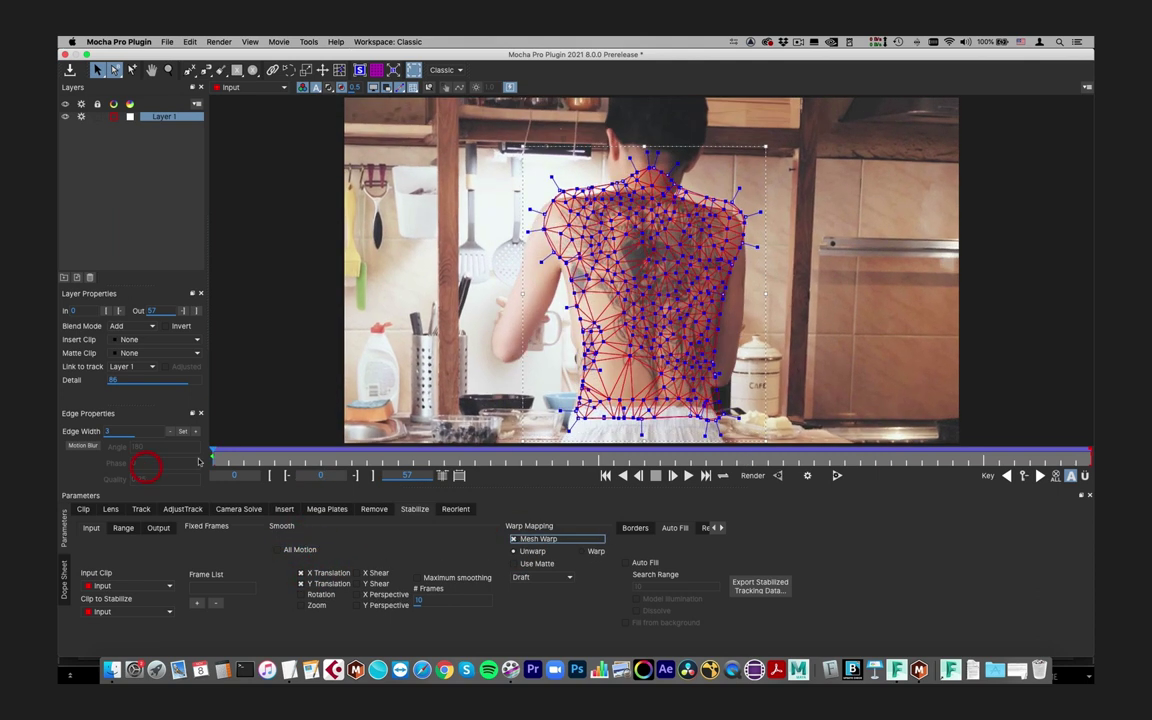
left_click(375, 88)
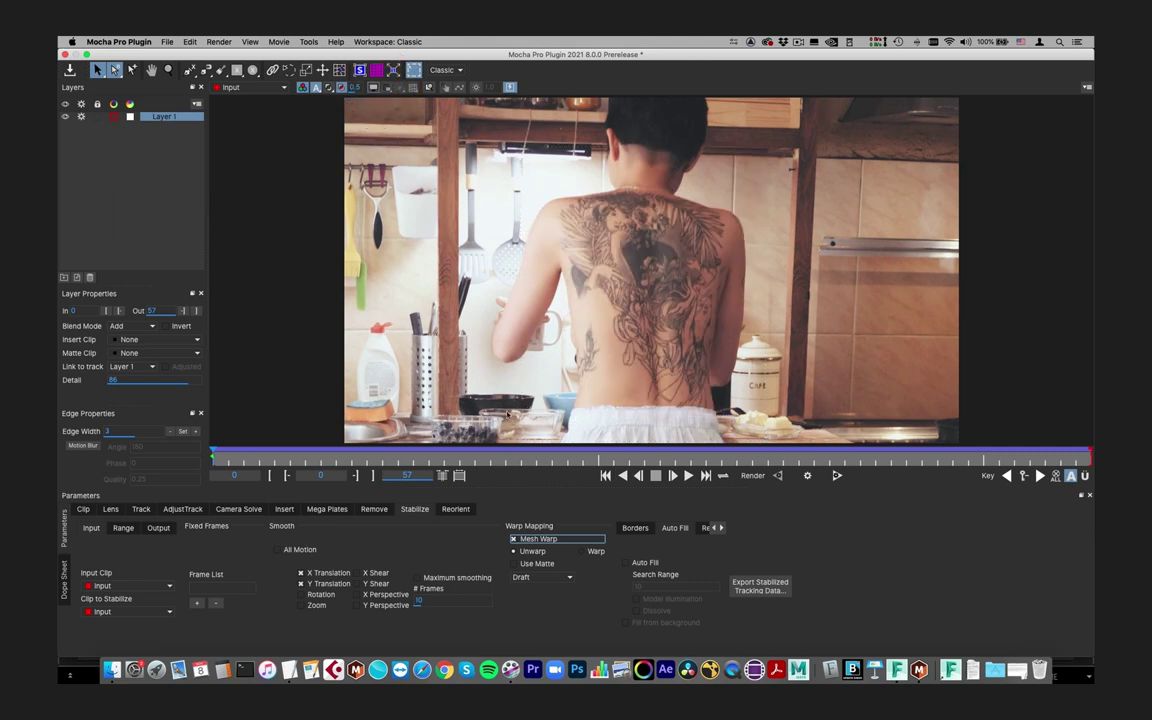
key("space")
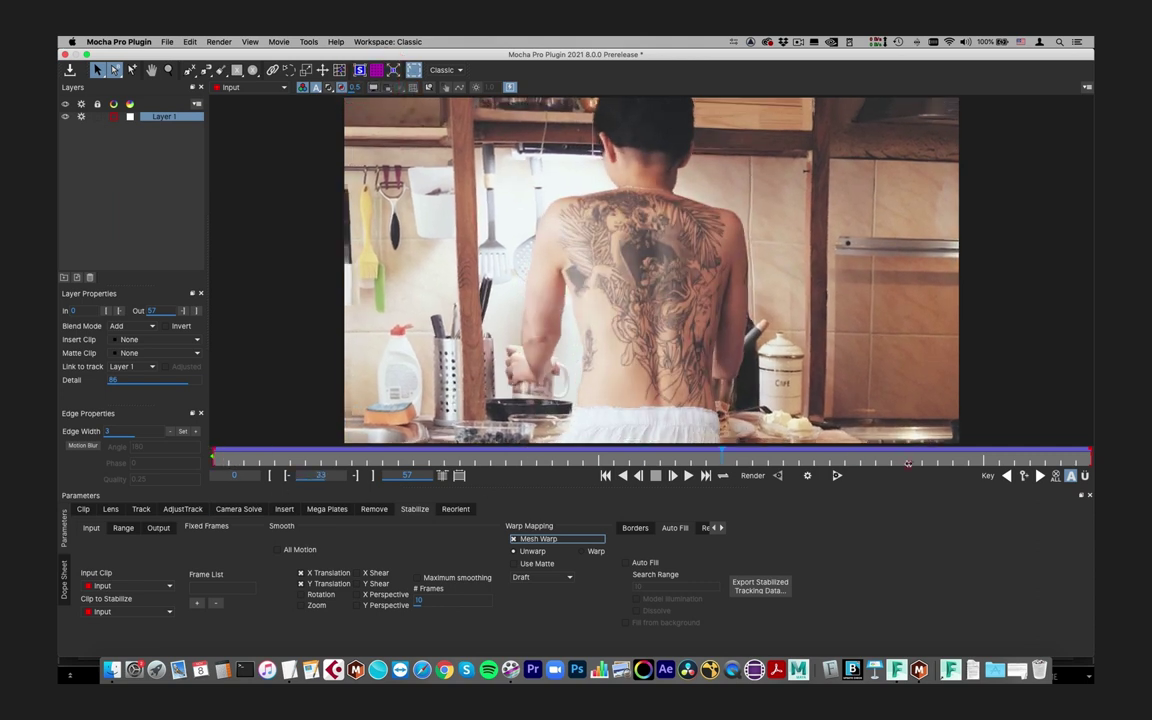
Step: Set frame 13 as the fixed frame of the stabilization and play the result
left_click_drag(587, 481, 409, 492)
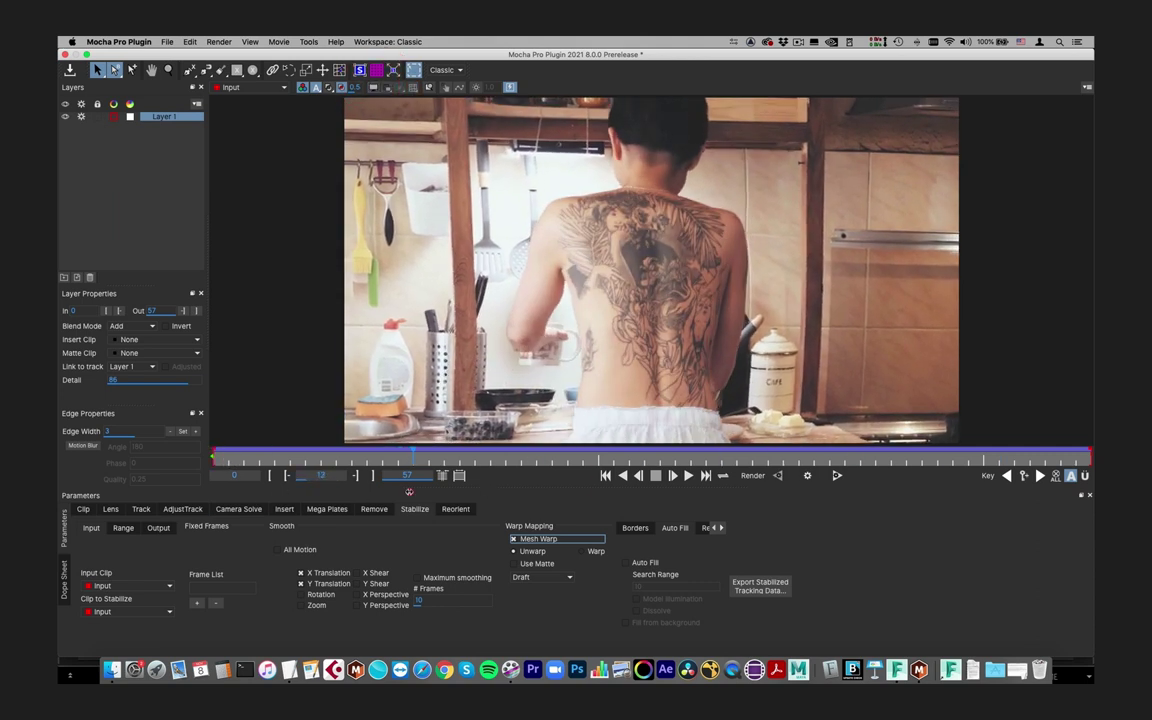
left_click(198, 603)
key("space")
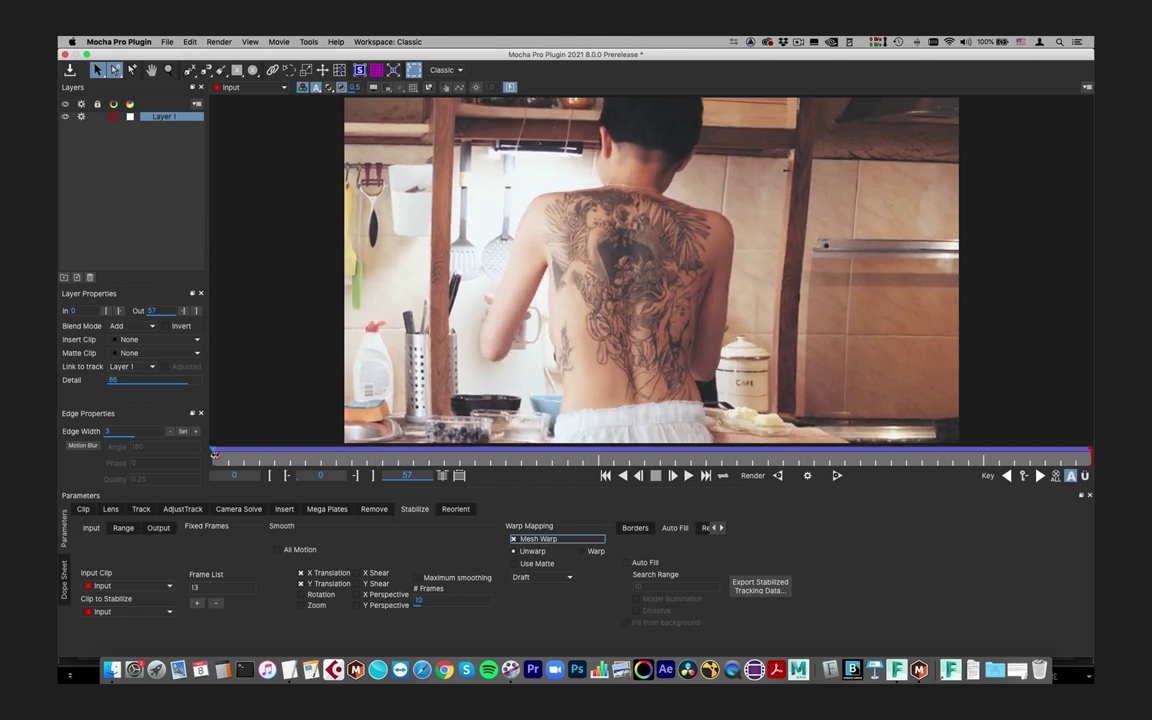
Step: Change the stabilization's fixed frame to 23 and look at the export options for the stabilized tracking data
left_click(198, 603)
left_click_drag(651, 455, 567, 455)
left_click(760, 586)
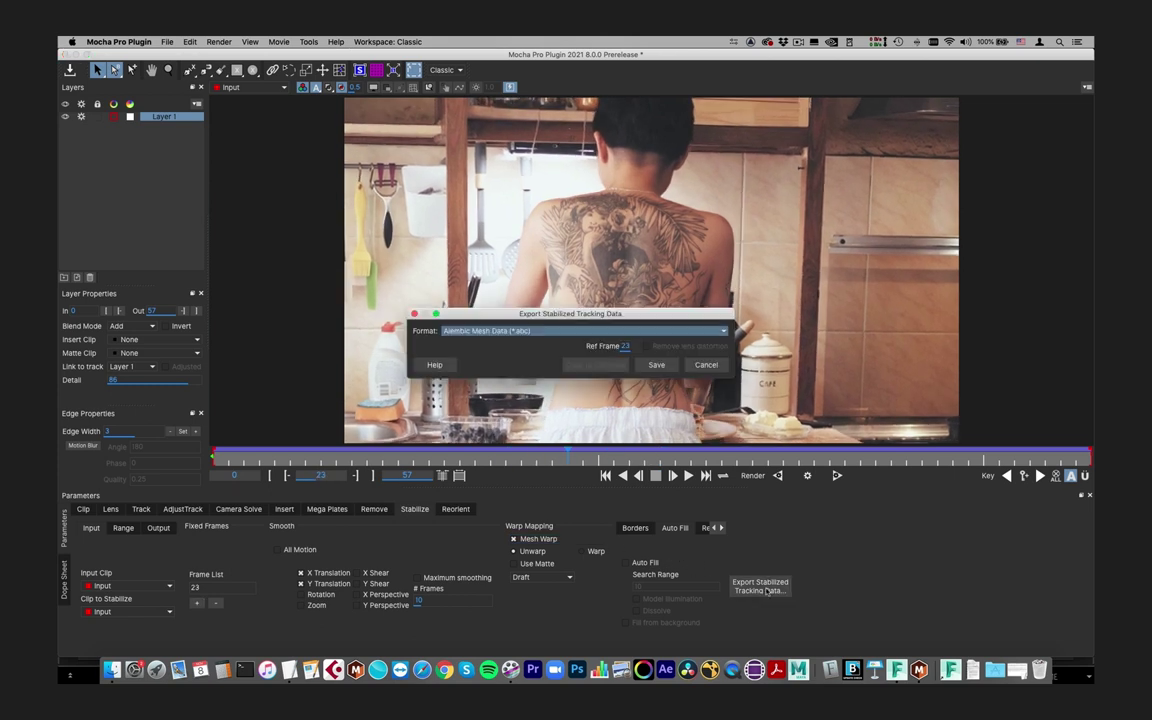
left_click(706, 365)
Step: Set frame 25 as the fixed frame of the stabilization
key("space")
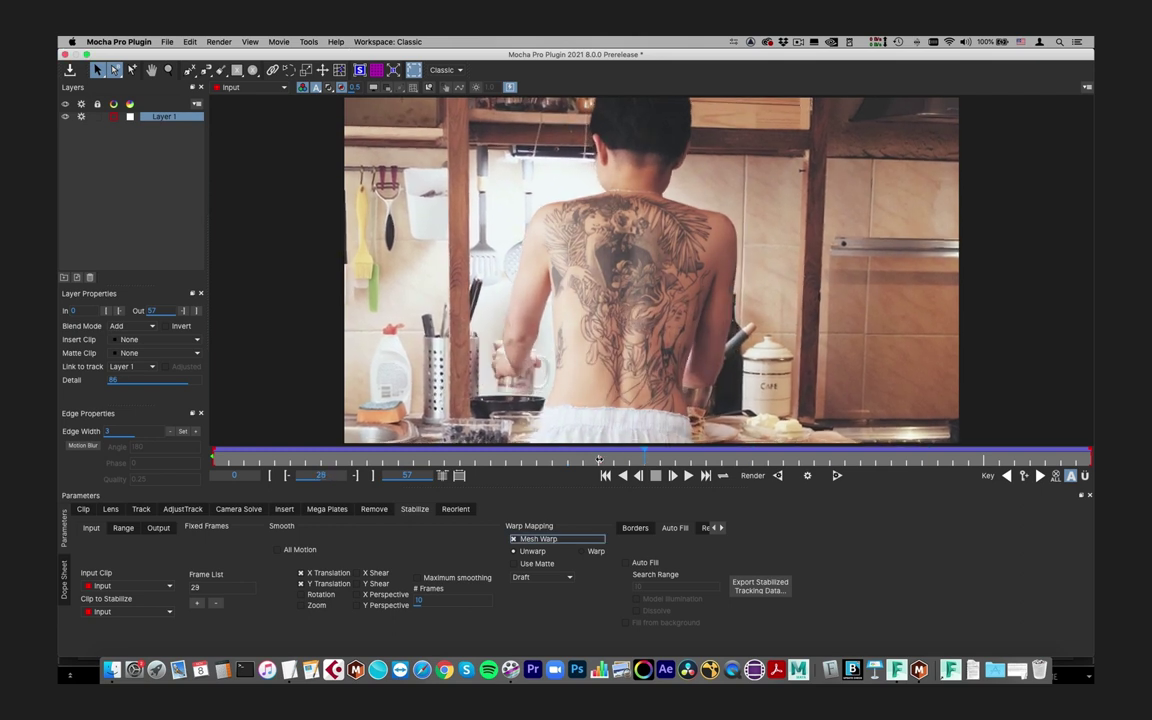
left_click(597, 455)
left_click(197, 603)
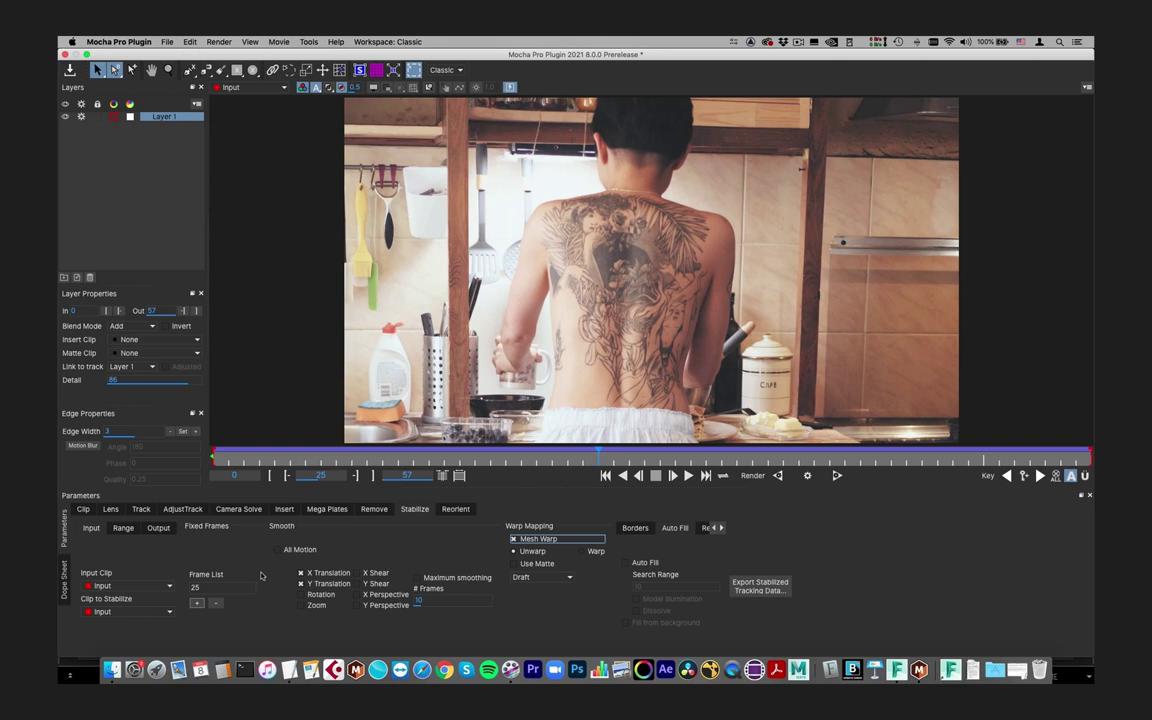
Step: Try Use Matte for the mesh warp and preview the back's matte cutout at frame 23
left_click(540, 566)
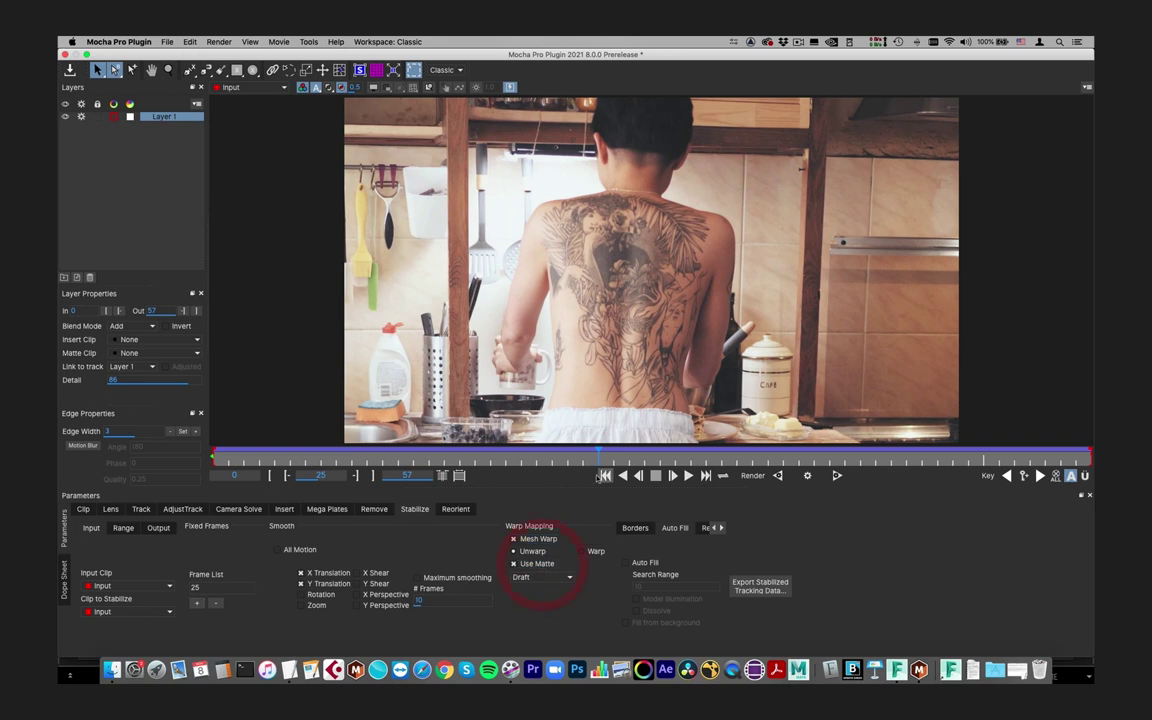
left_click_drag(628, 461, 568, 472)
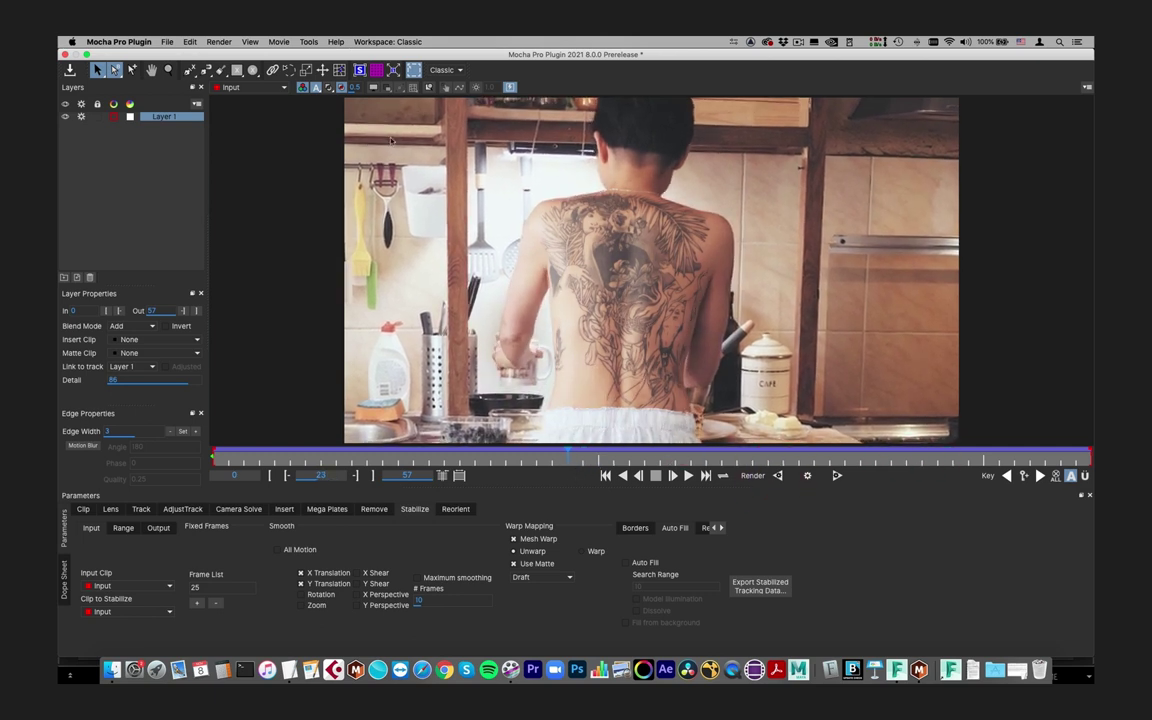
left_click(329, 88)
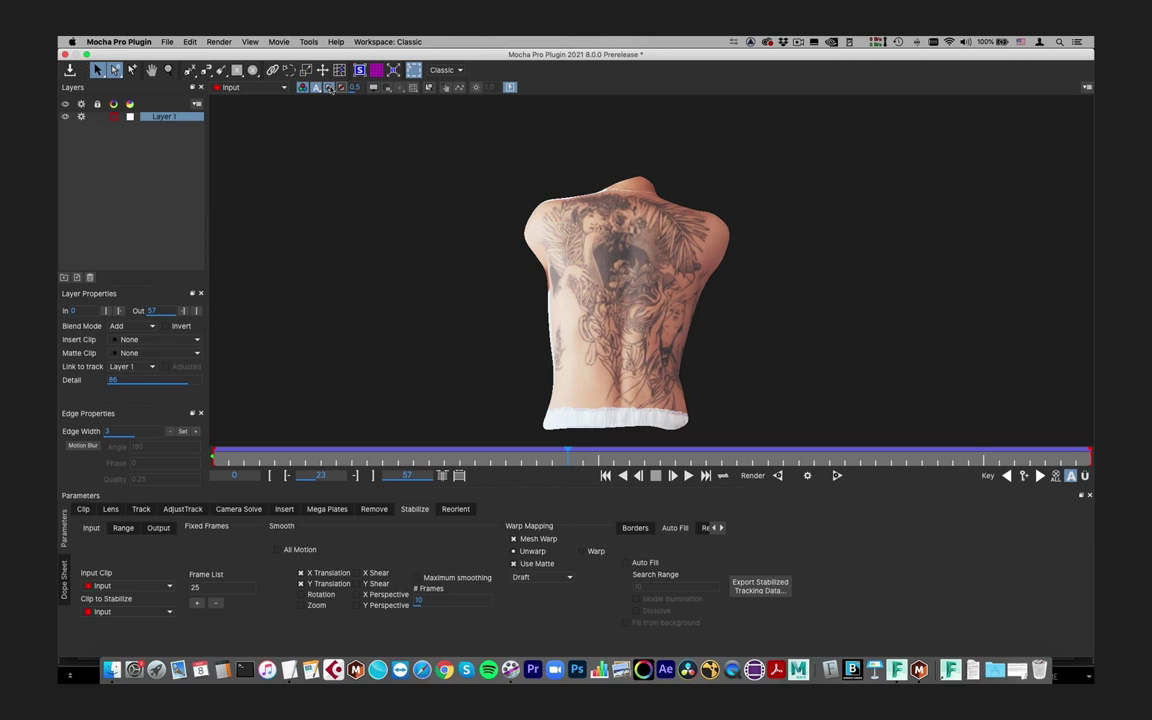
left_click(330, 88)
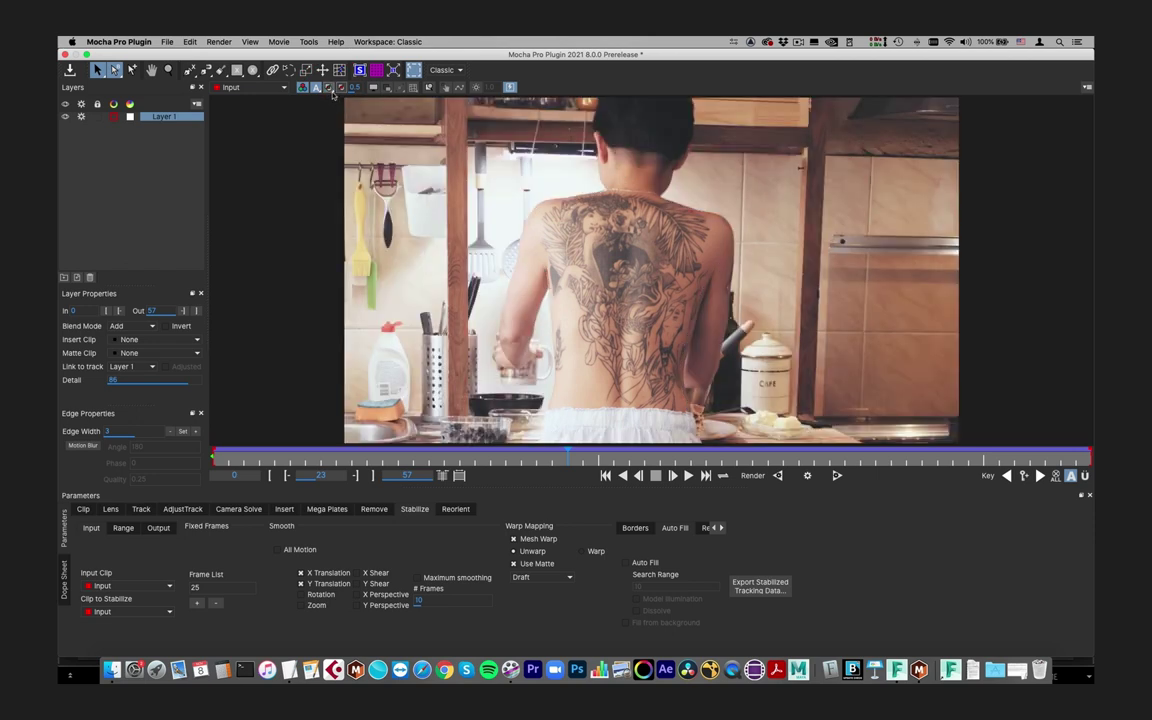
left_click(518, 564)
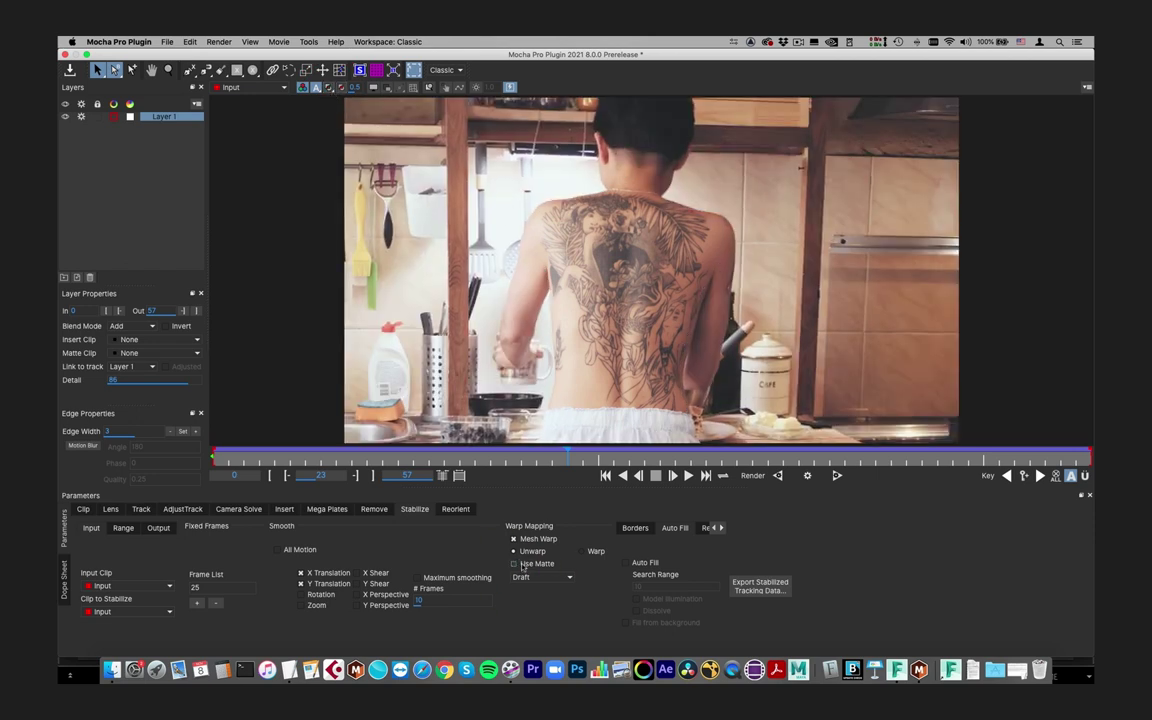
Step: Set the stabilization's warp mapping quality to High, save the project and close Mocha Pro to return to Flame
left_click(547, 583)
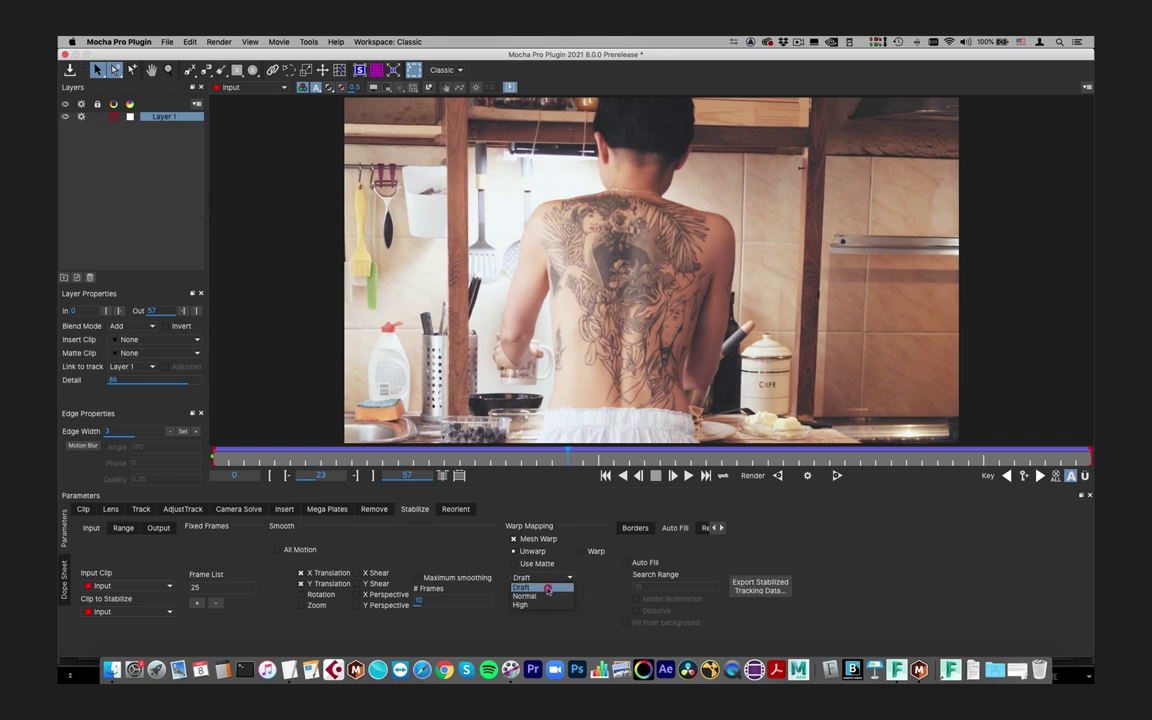
left_click(543, 604)
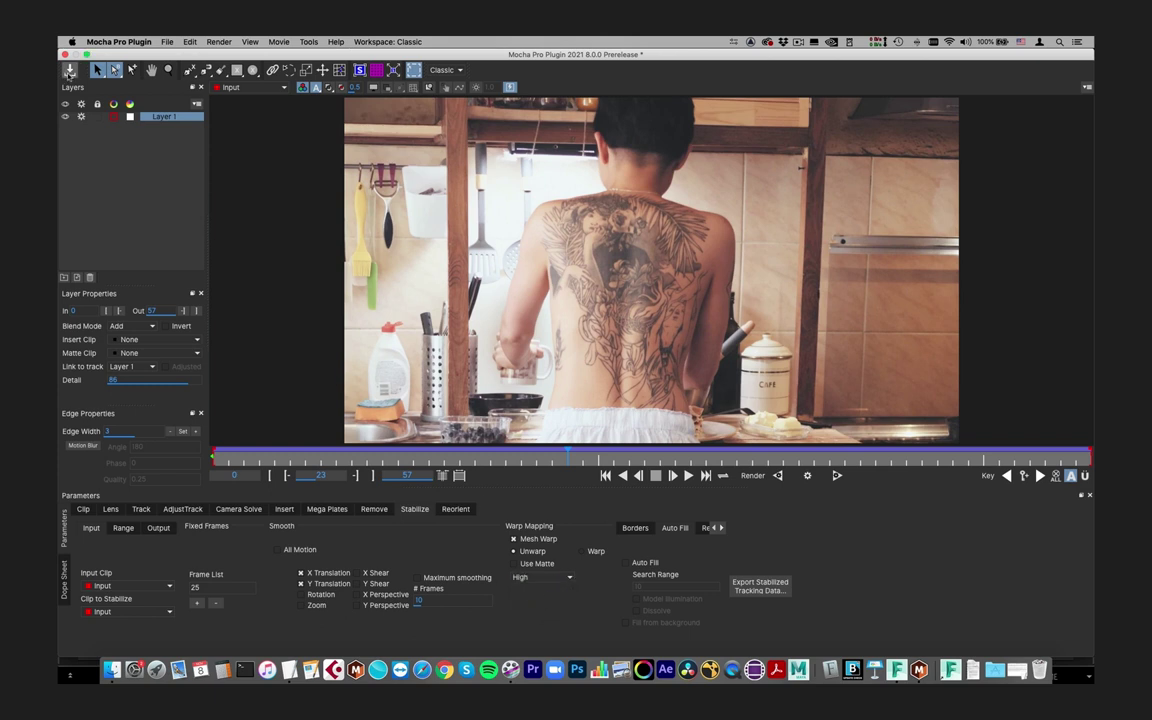
left_click(69, 70)
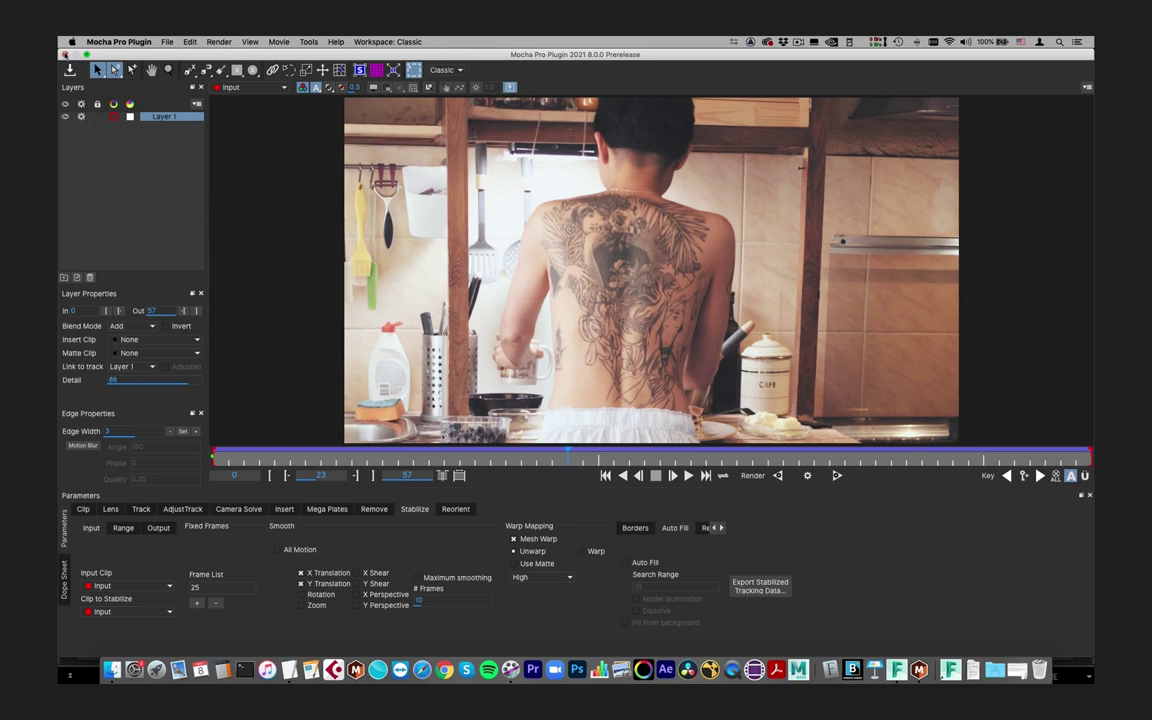
left_click(65, 53)
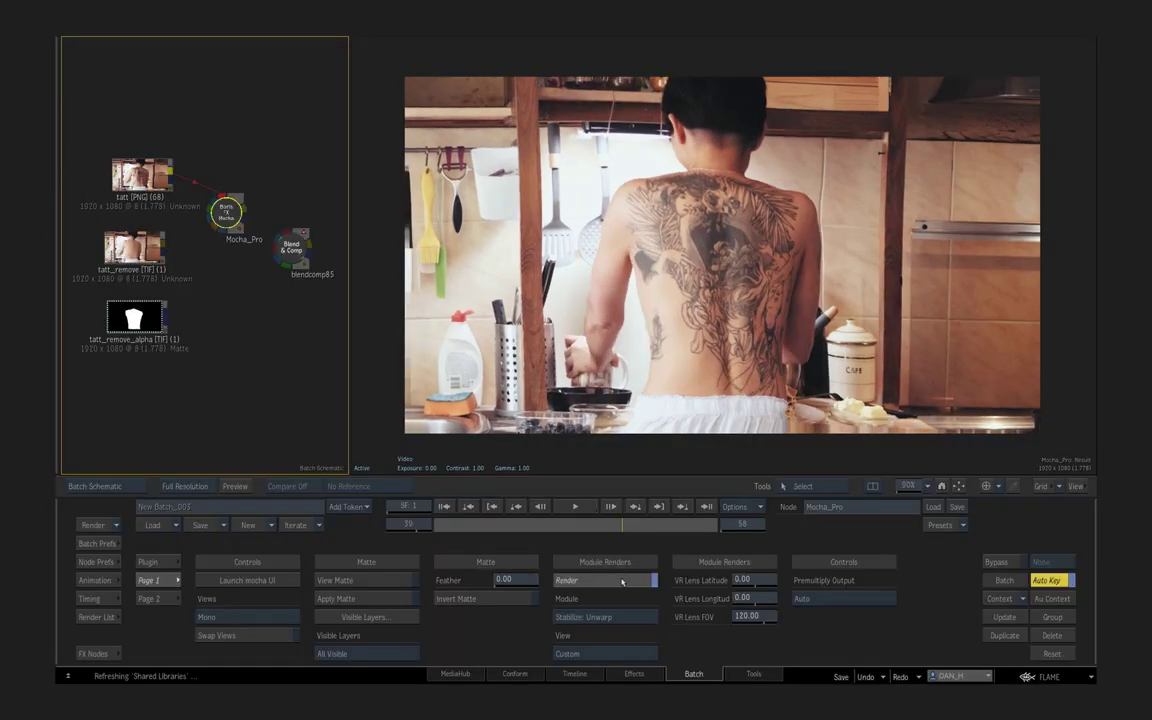
Step: Connect tatt_remove and tatt_remove_alpha to the Mocha_Pro node as source and matte, and enable rendering of its Stabilize: Warp module
left_click_drag(162, 243, 222, 196)
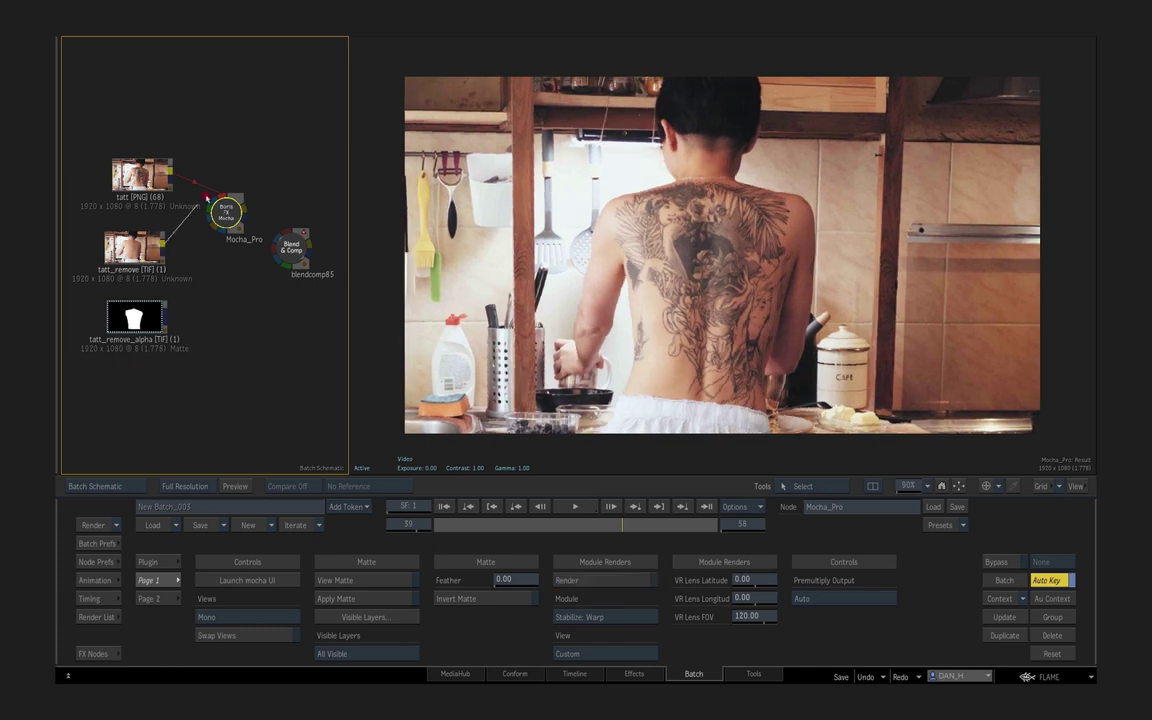
left_click_drag(165, 318, 208, 210)
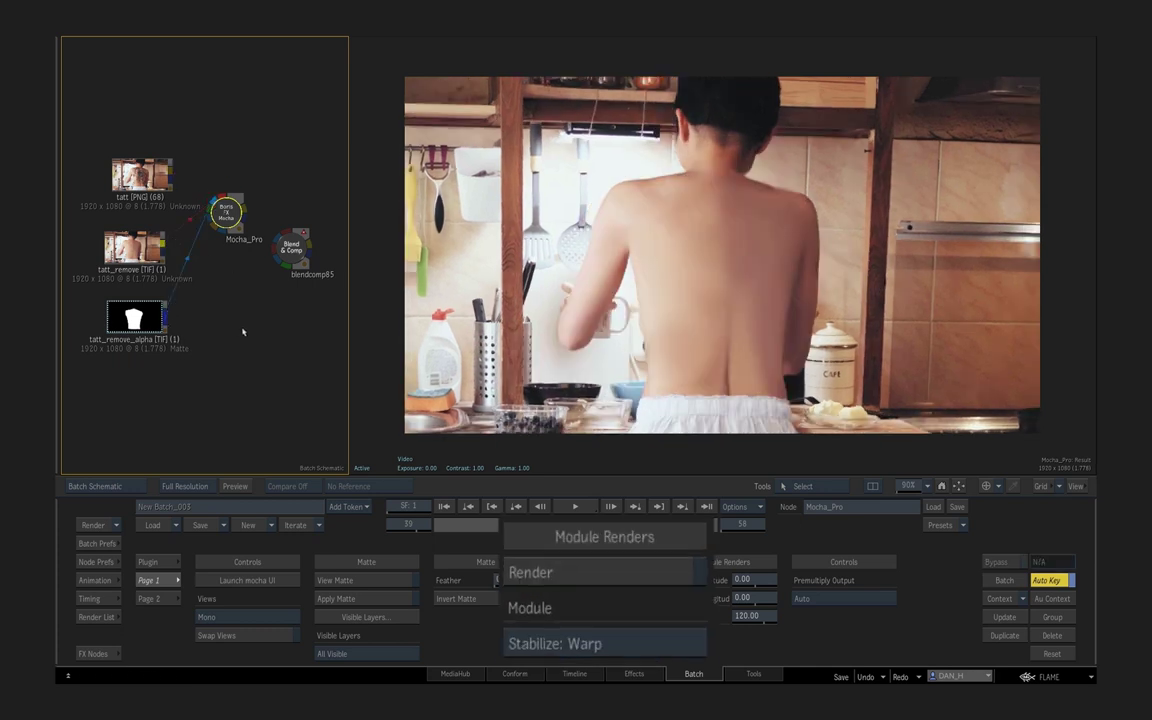
left_click(611, 580)
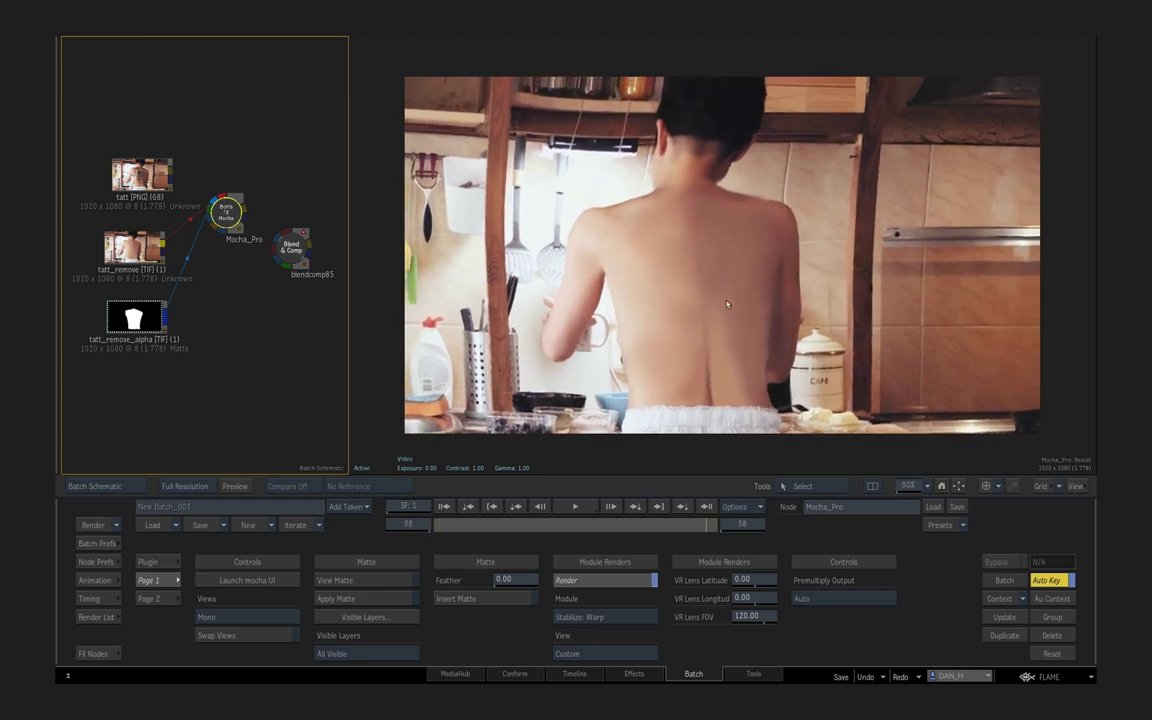
Step: Review the warped clean-back result and matte output at the last frame, 58, and back at frame 1
left_click(707, 530)
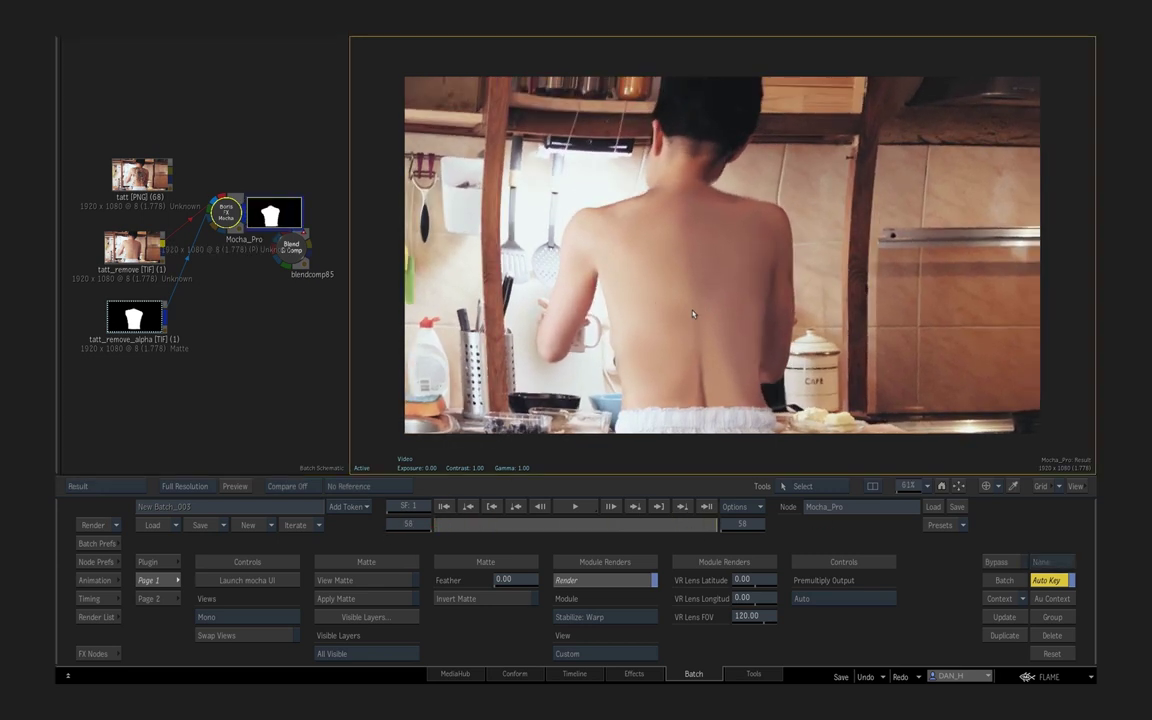
key("F4")
left_click_drag(692, 527, 352, 532)
key("F4")
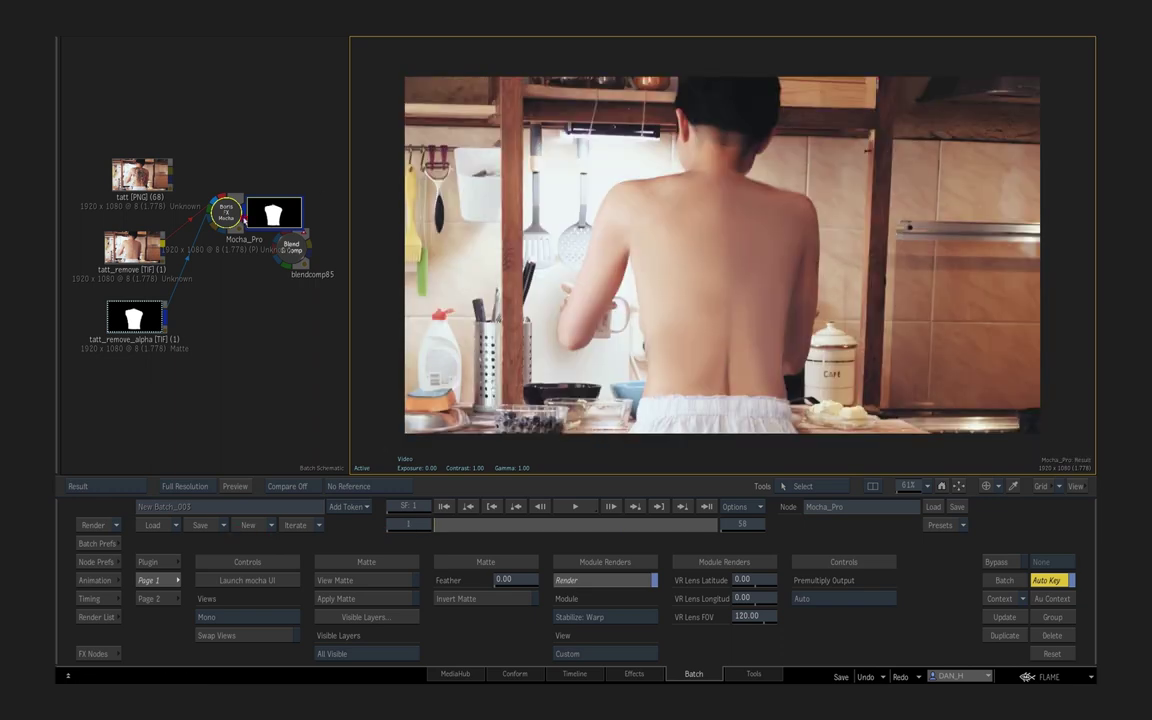
Step: Connect the Mocha_Pro result and matte and the original tatt clip to the Blend & Comp node, and play the composite
left_click(243, 215)
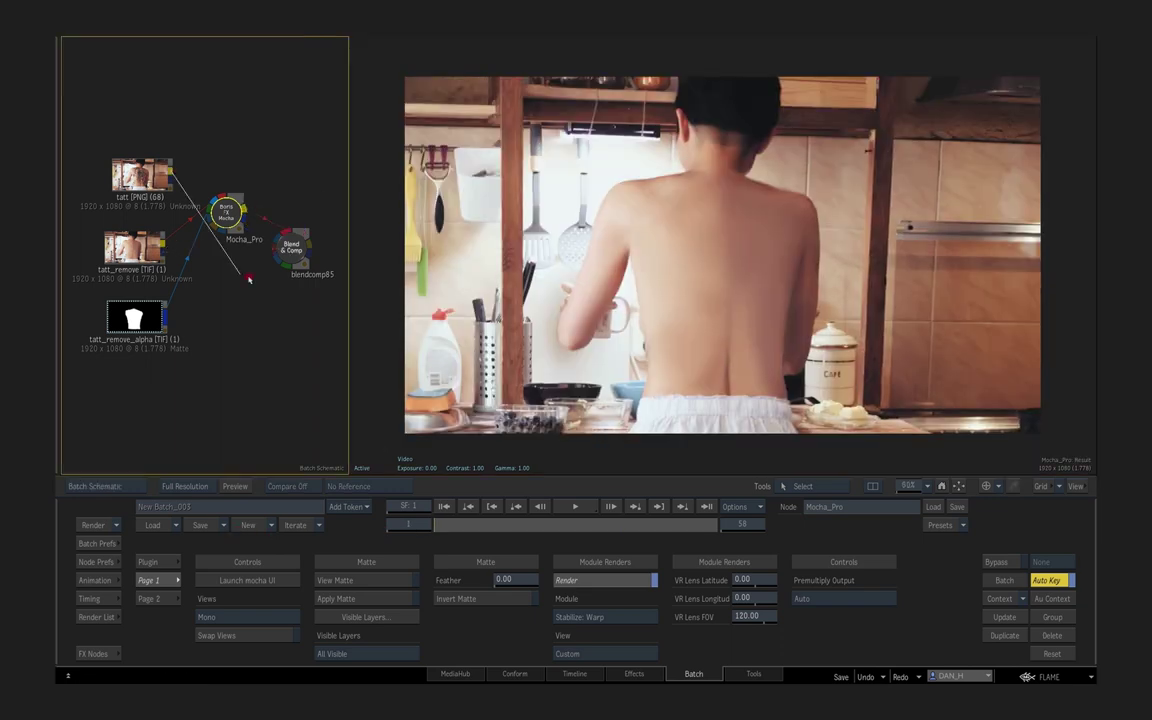
left_click(291, 249)
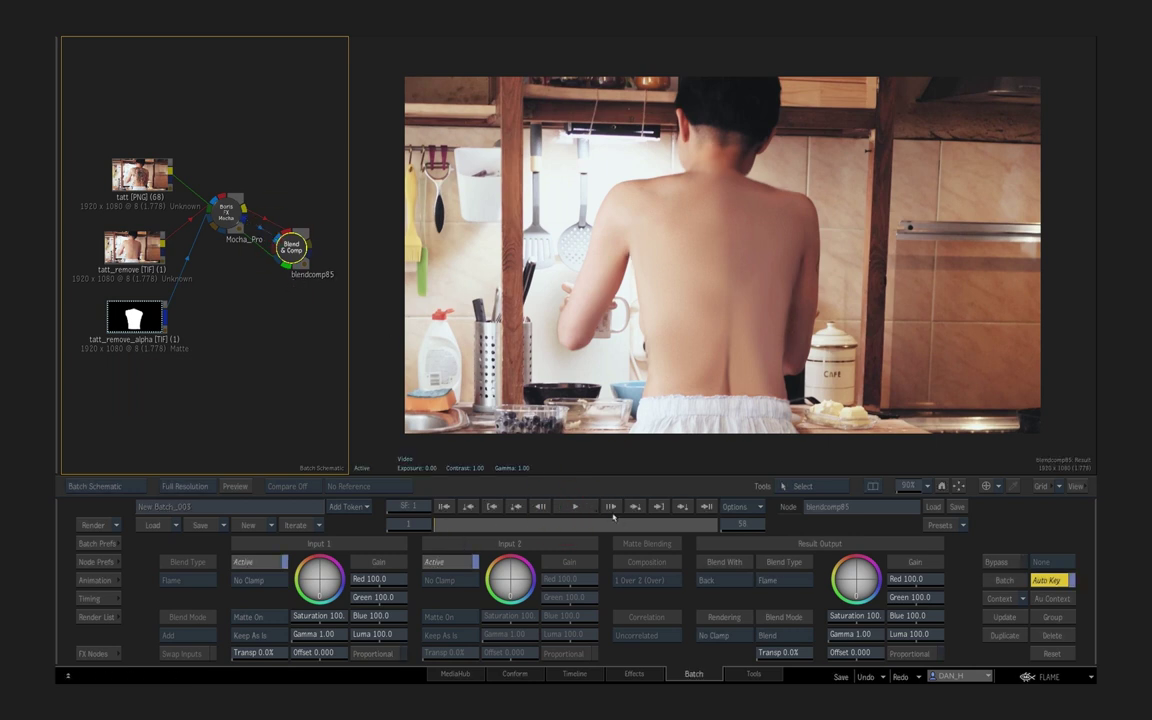
left_click(577, 506)
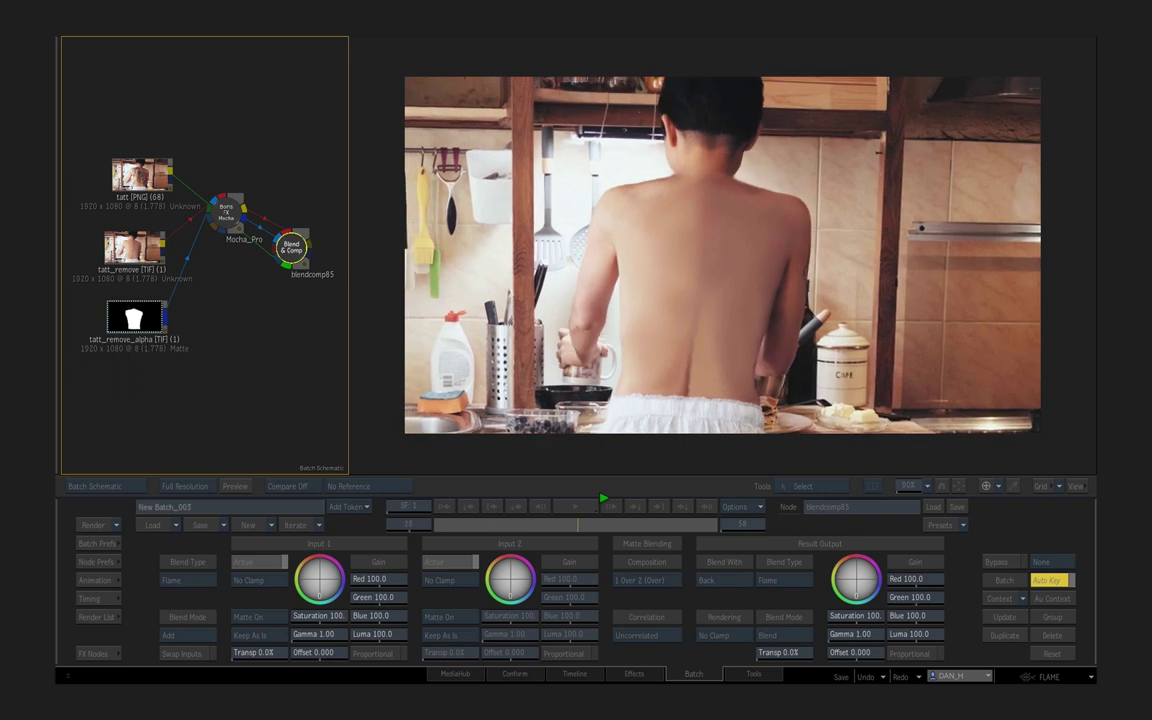
left_click(607, 503)
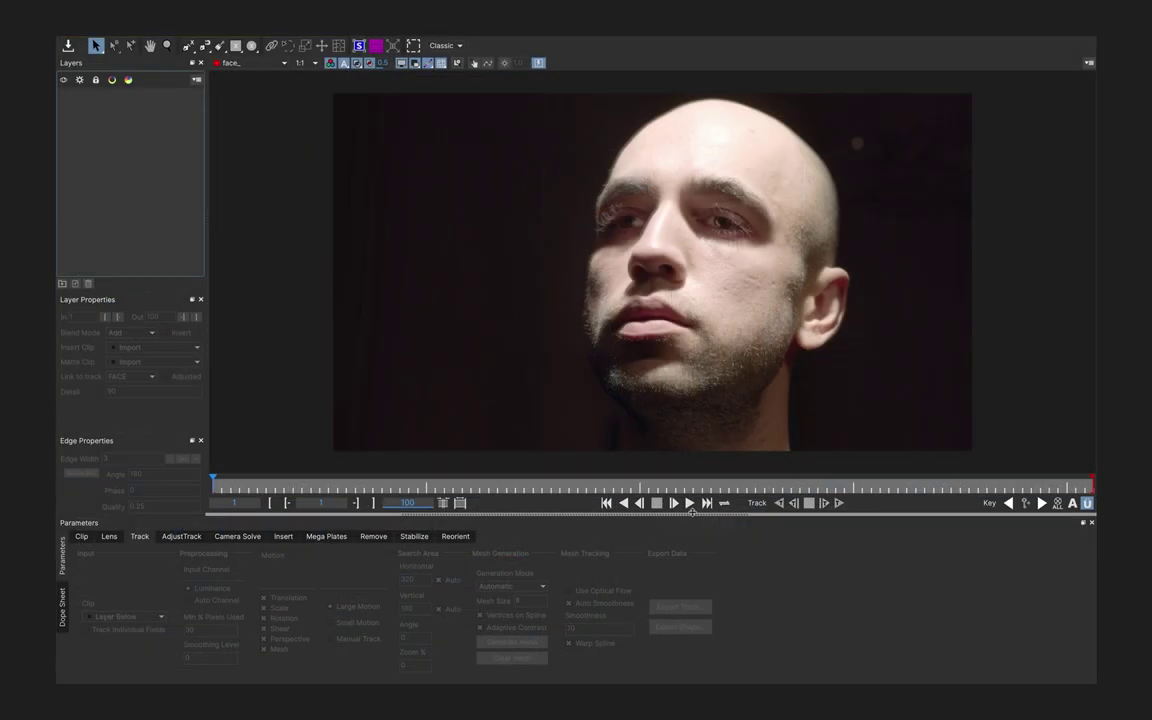
Step: Play the face clip forwards and backwards in Mocha Pro to examine the head and hand movement
left_click(689, 503)
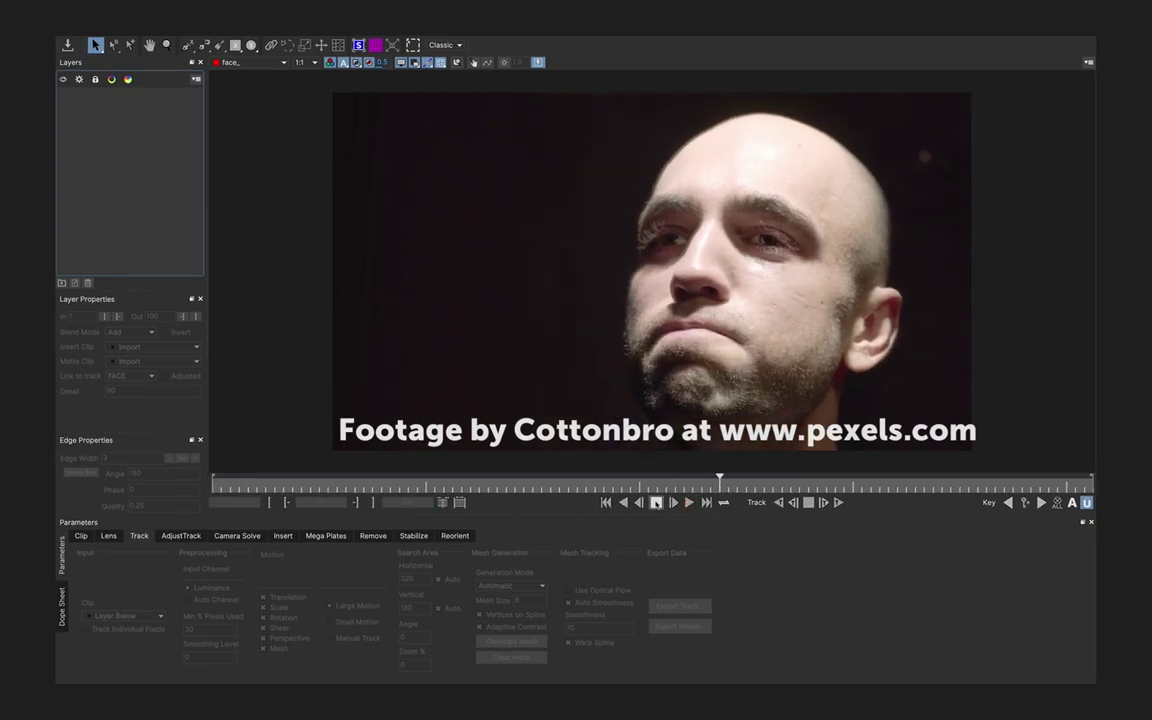
left_click(623, 503)
left_click(656, 503)
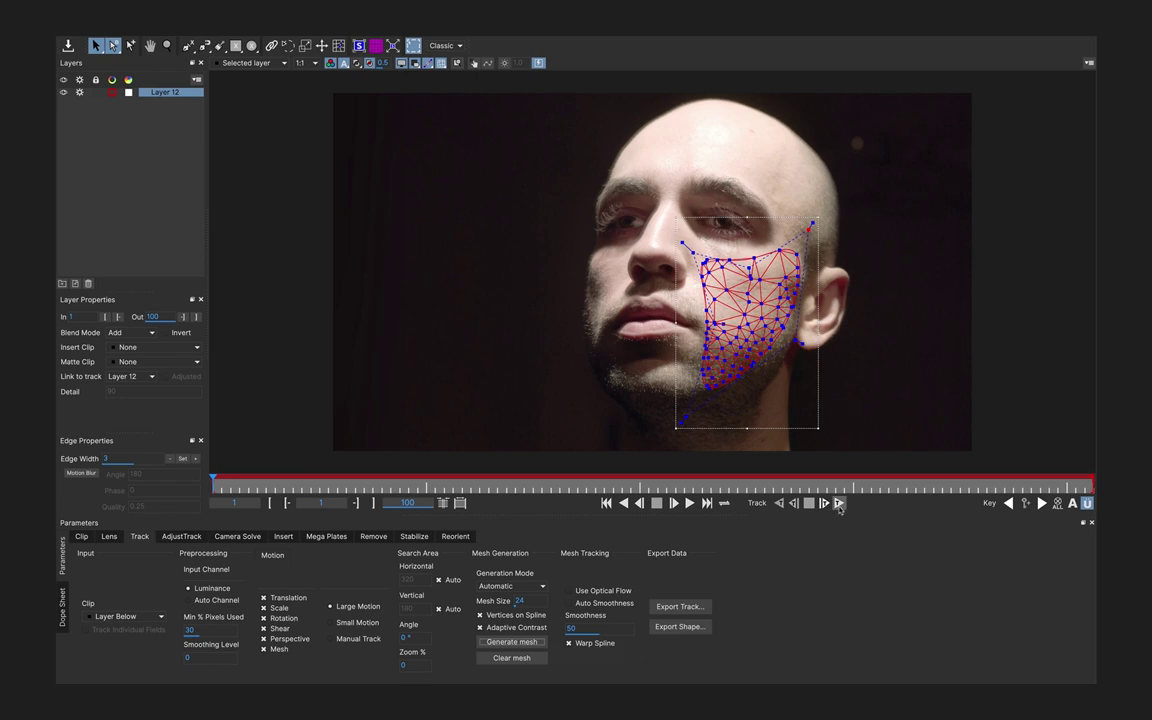
Step: Track Layer 12's cheek mesh forward from frame 1
left_click(838, 503)
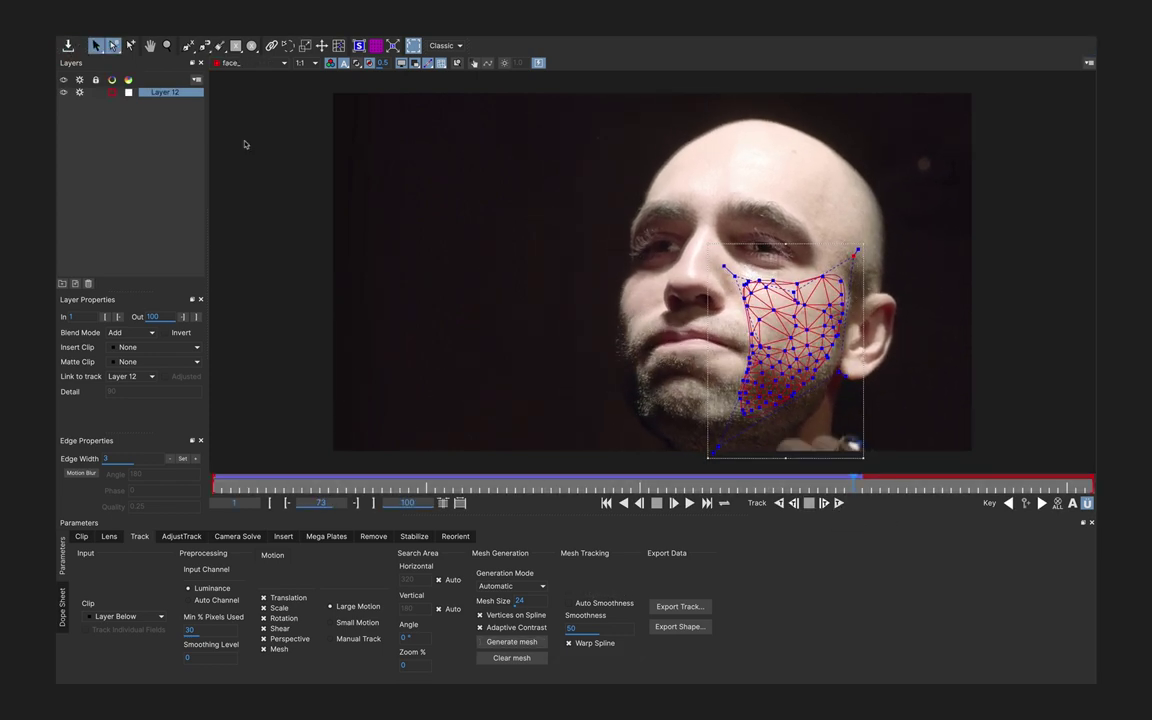
Step: Try tracking the cheek mesh forward past frame 73 across the hand, and revert by reopening the recent project face2_01.mocha
left_click(824, 503)
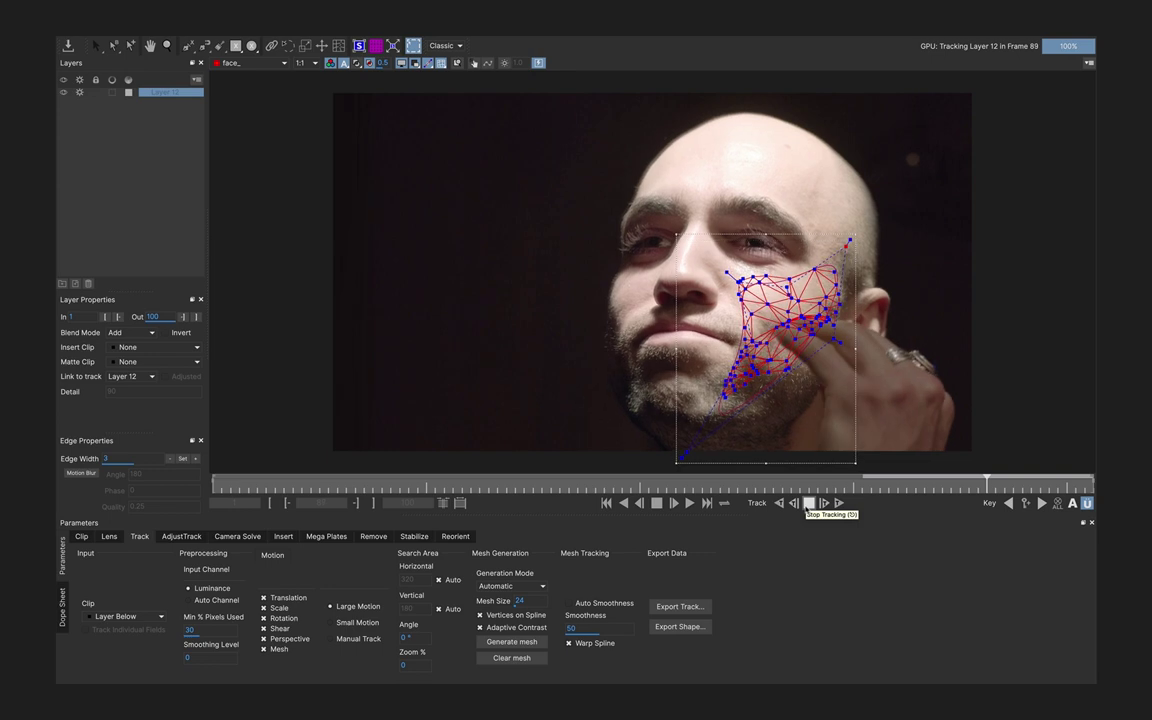
left_click(808, 503)
left_click(162, 44)
mouse_move(186, 77)
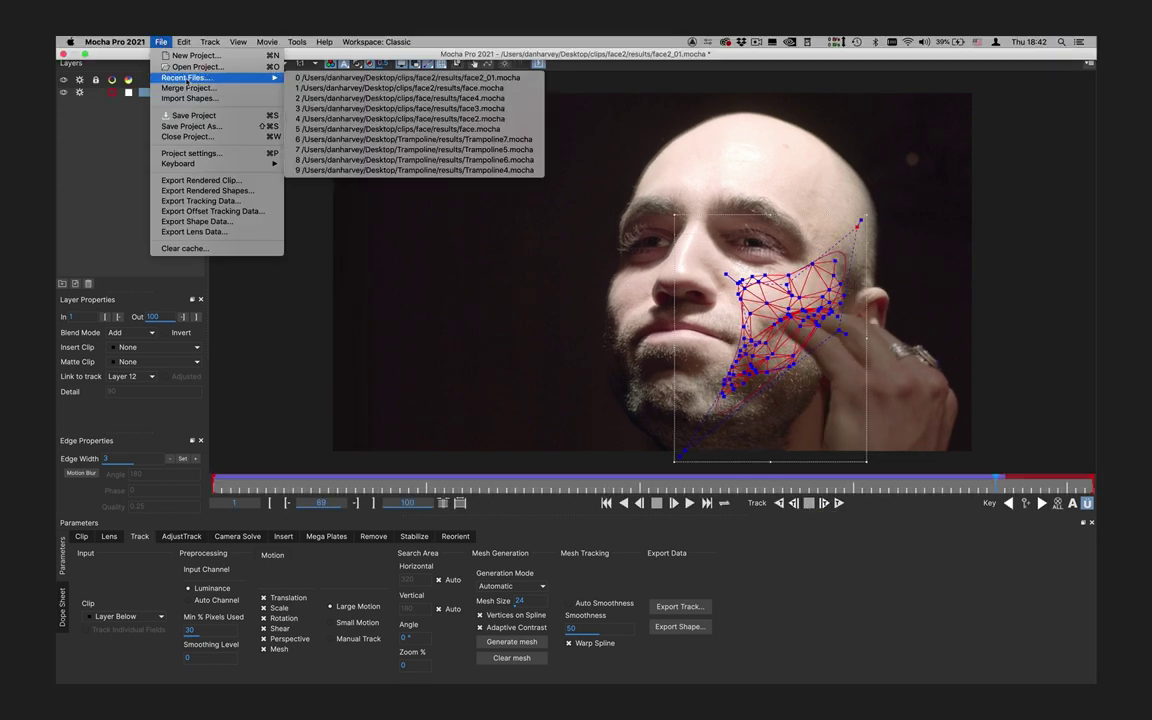
left_click(341, 76)
left_click(601, 92)
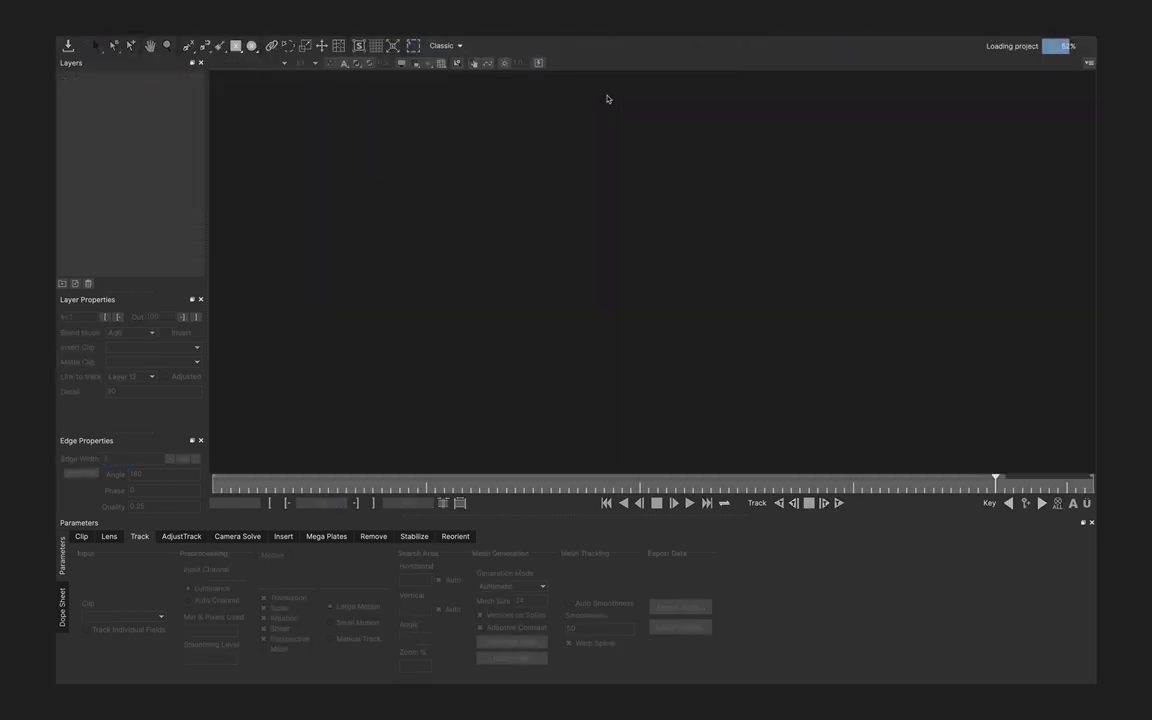
left_click(731, 380)
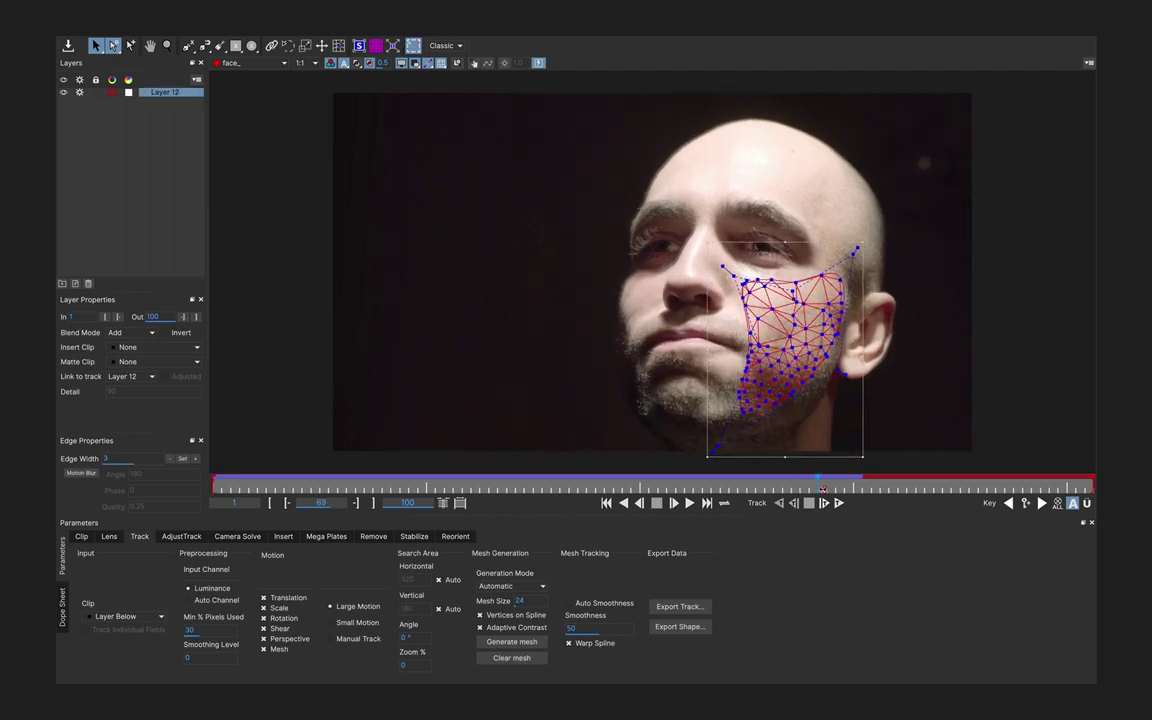
Step: Rename Layer 12 to FACE and turn off its tracking and visibility
type("Fa")
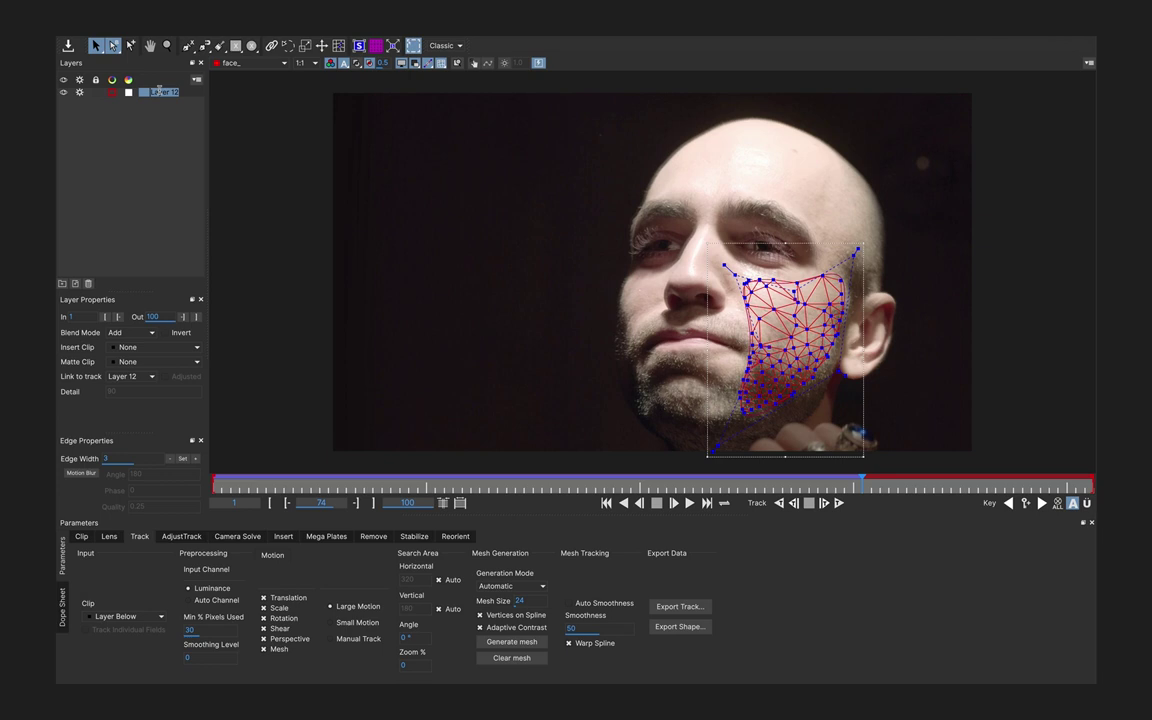
key("Return")
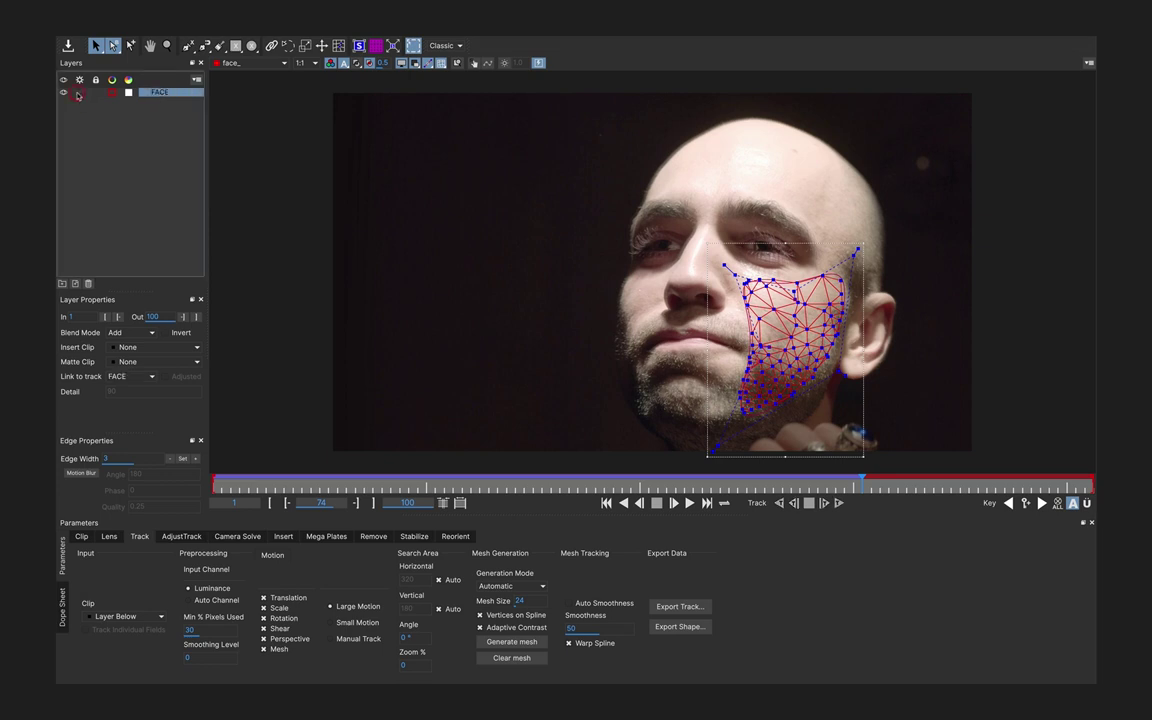
left_click(63, 93)
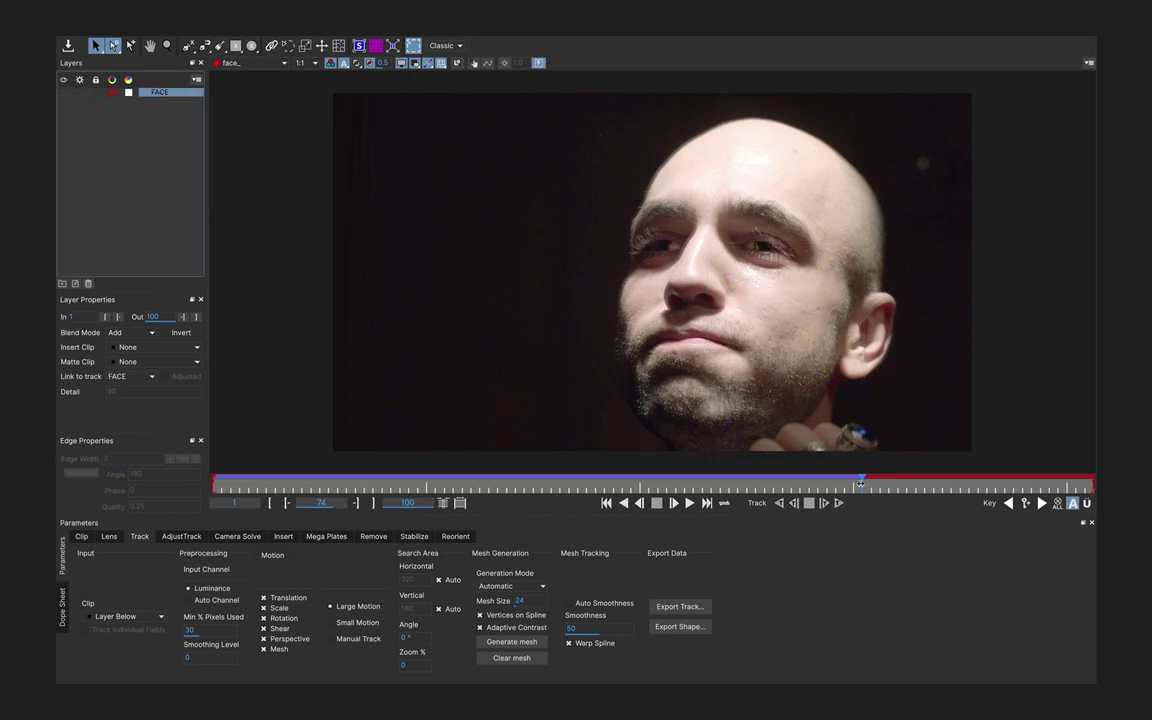
Step: Draw a closed X-spline around the hand at frame 90 and smooth its curve to follow the fingers and knuckles
left_click_drag(860, 483, 1004, 479)
key("ctrl+l")
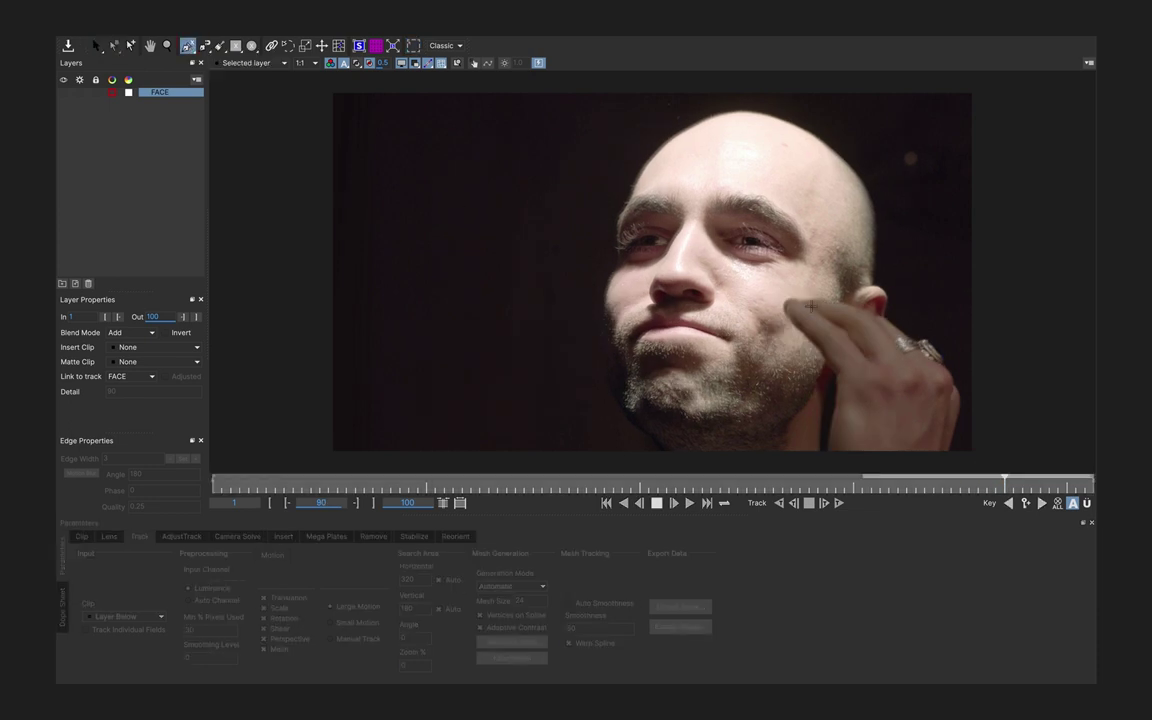
left_click(788, 305)
left_click(796, 324)
left_click(841, 373)
left_click(832, 449)
left_click(949, 446)
left_click(936, 357)
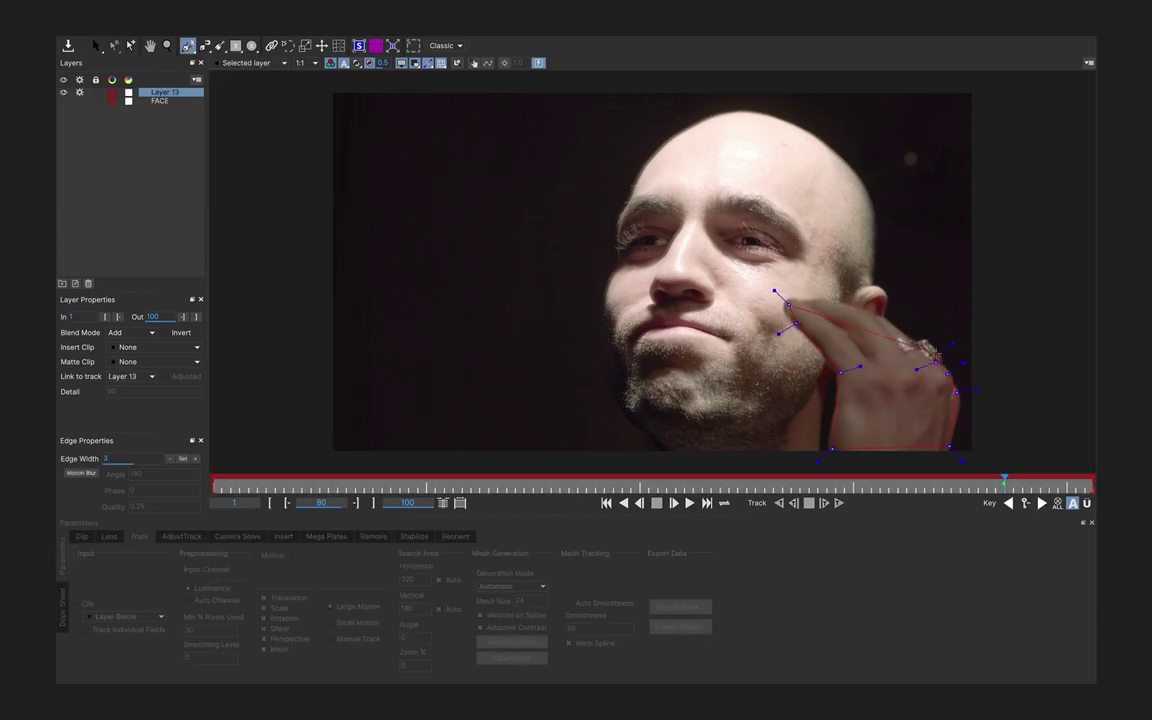
left_click(909, 343)
left_click(872, 318)
left_click(827, 300)
right_click(827, 300)
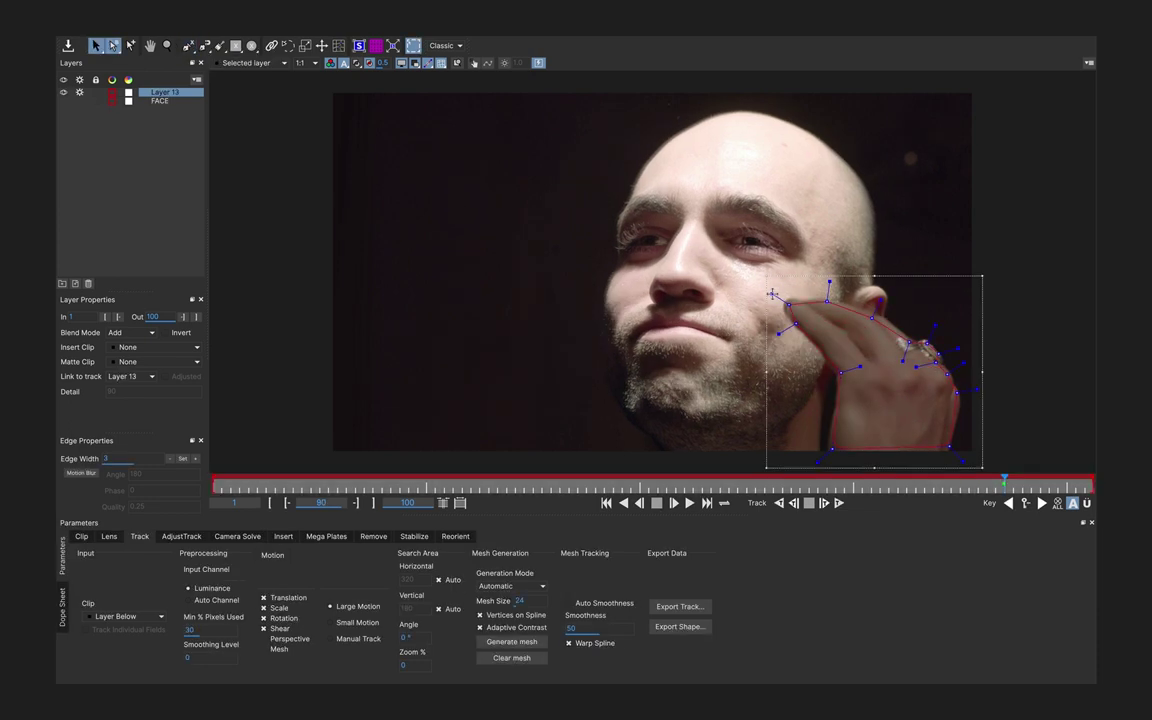
left_click_drag(772, 294, 776, 297)
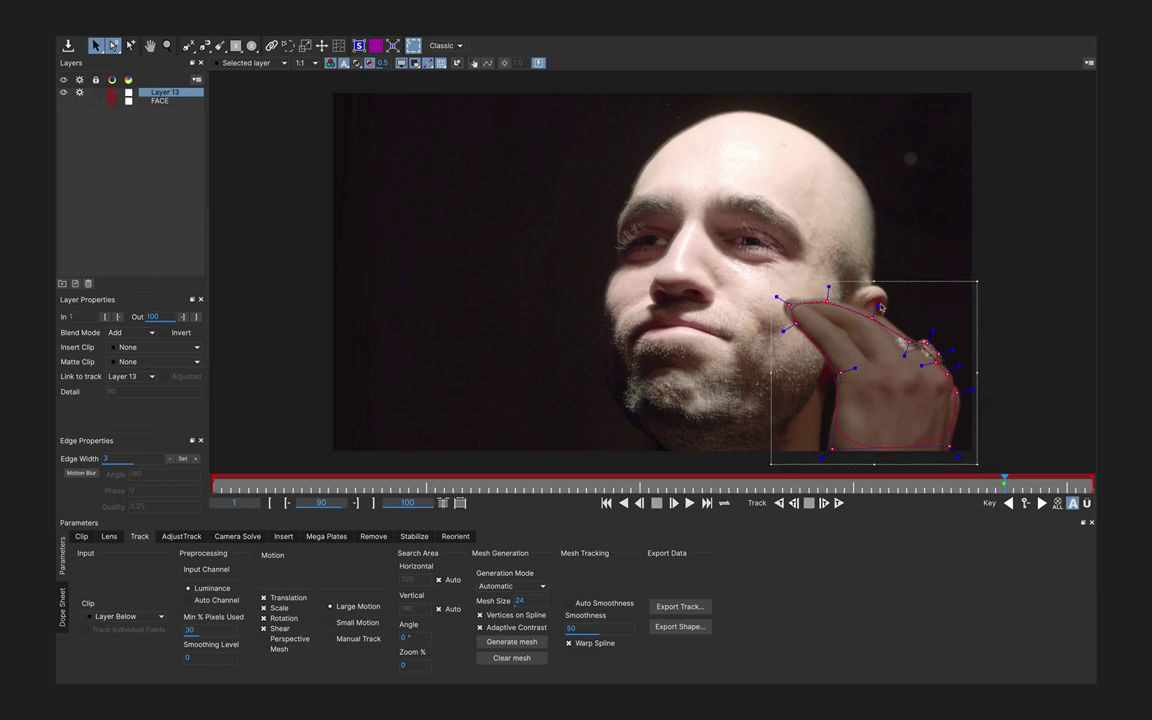
Step: Enable Mesh motion for the hand layer and generate its mesh with a mesh size of 12
left_click(264, 649)
left_click_drag(541, 602, 536, 605)
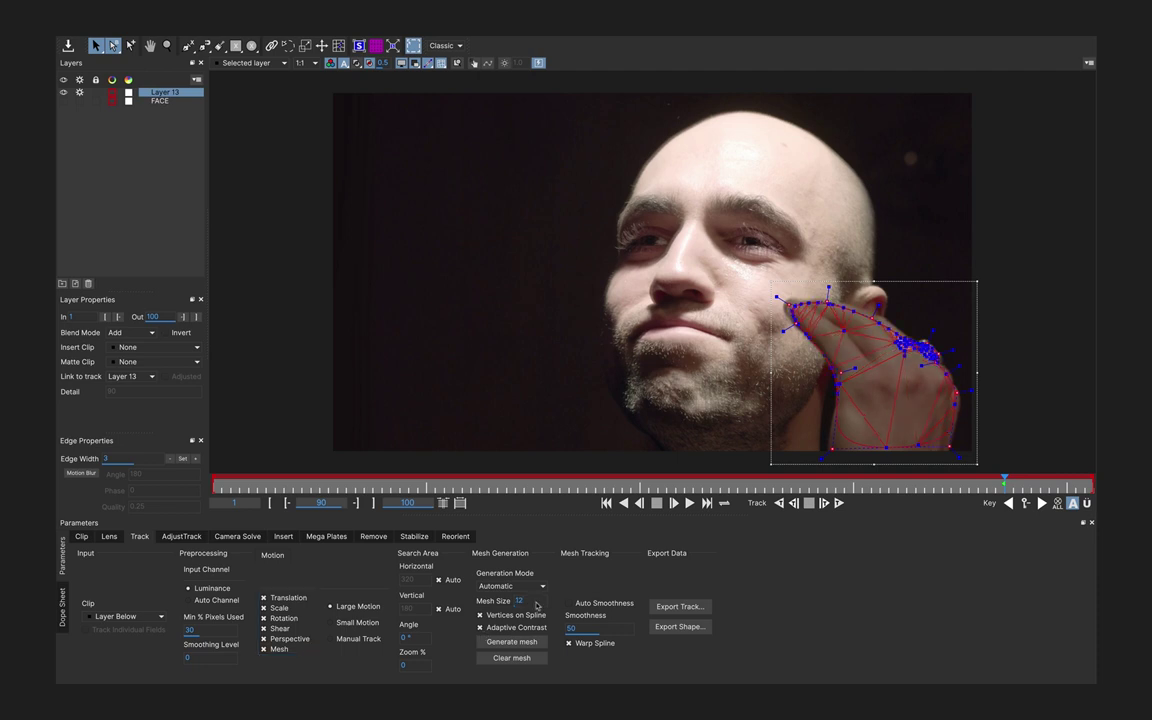
left_click(525, 641)
Step: Rename the new hand layer to HAND
double_click(178, 92)
type("H")
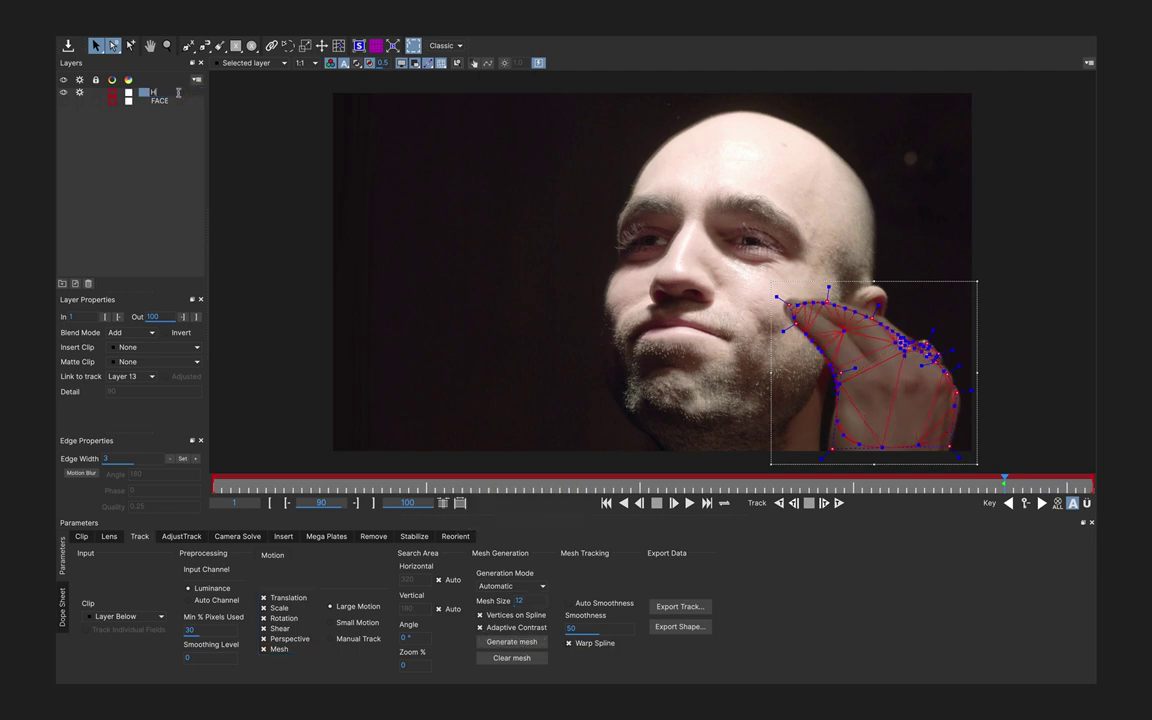
type("HAND")
key("Return")
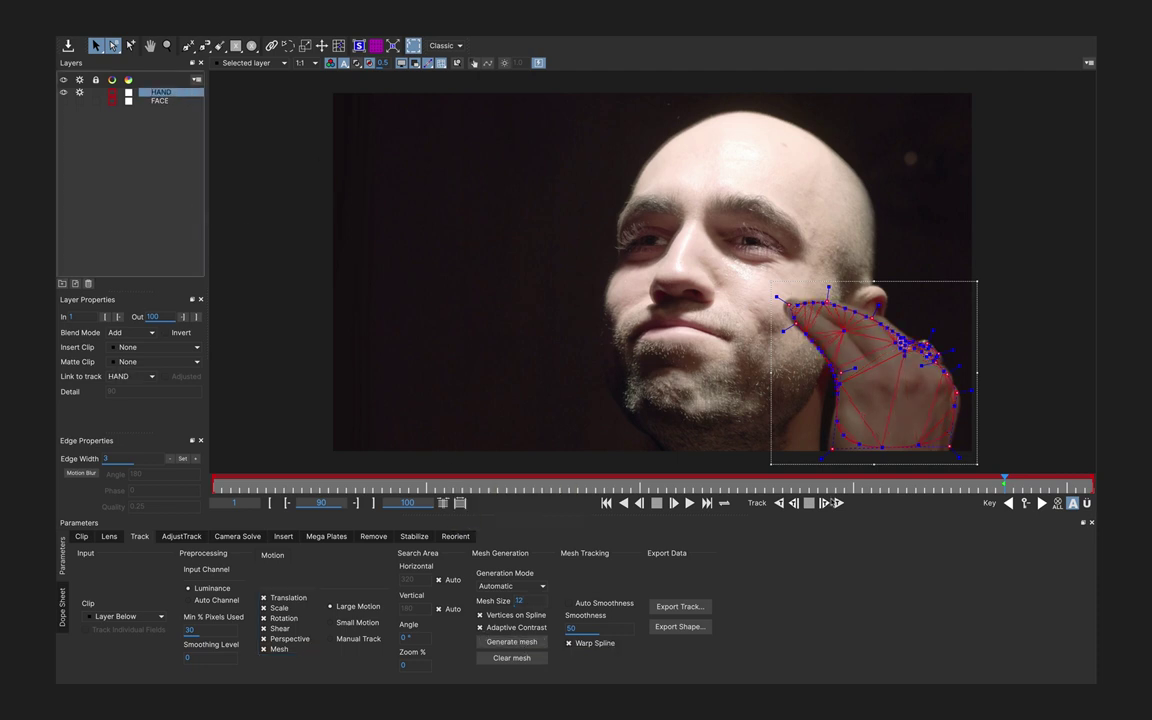
Step: Enable Auto Smoothness for the HAND layer's mesh and track it forwards and backwards from frame 90
left_click(614, 605)
left_click(570, 604)
left_click(836, 505)
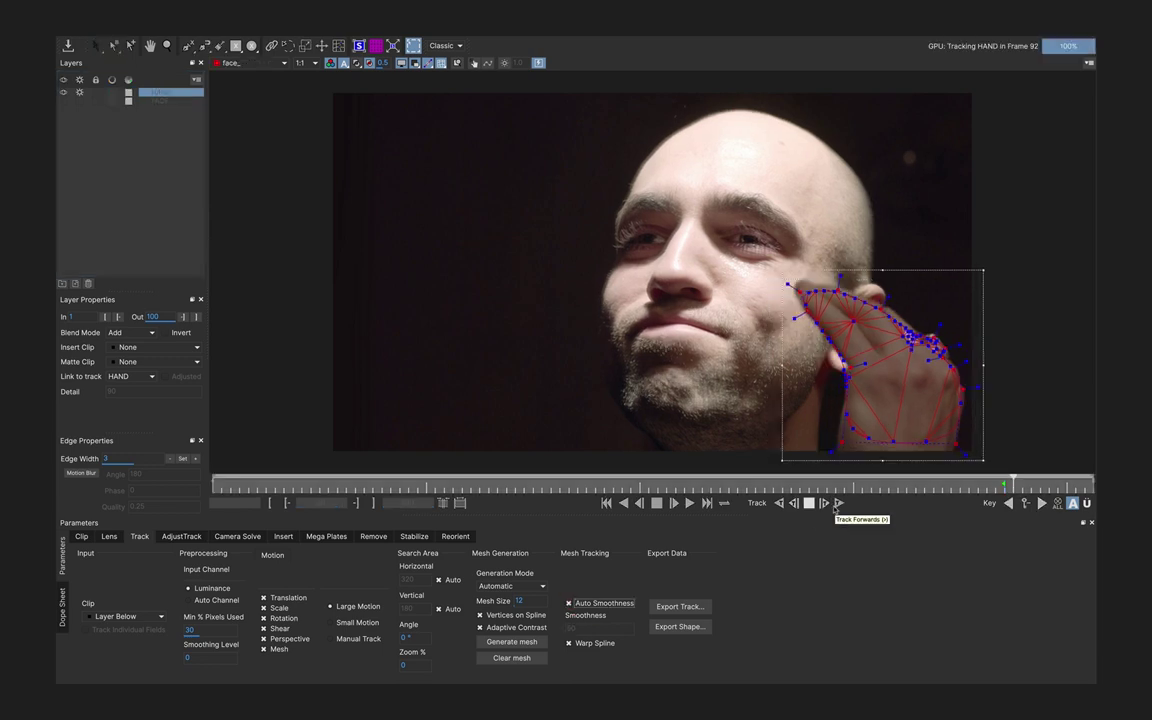
left_click(779, 503)
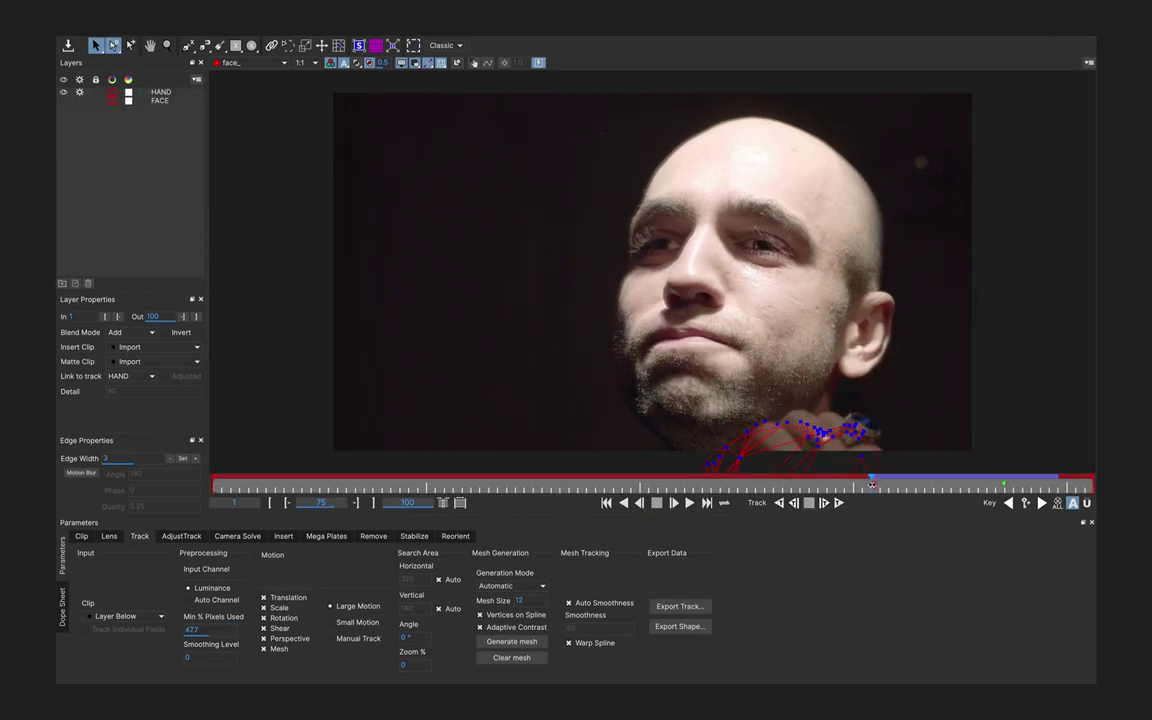
Step: Turn on the Uberkey and scale the HAND layer's spline outward on all sides at frame 90 to leave a margin around the hand
left_click_drag(872, 484, 1004, 471)
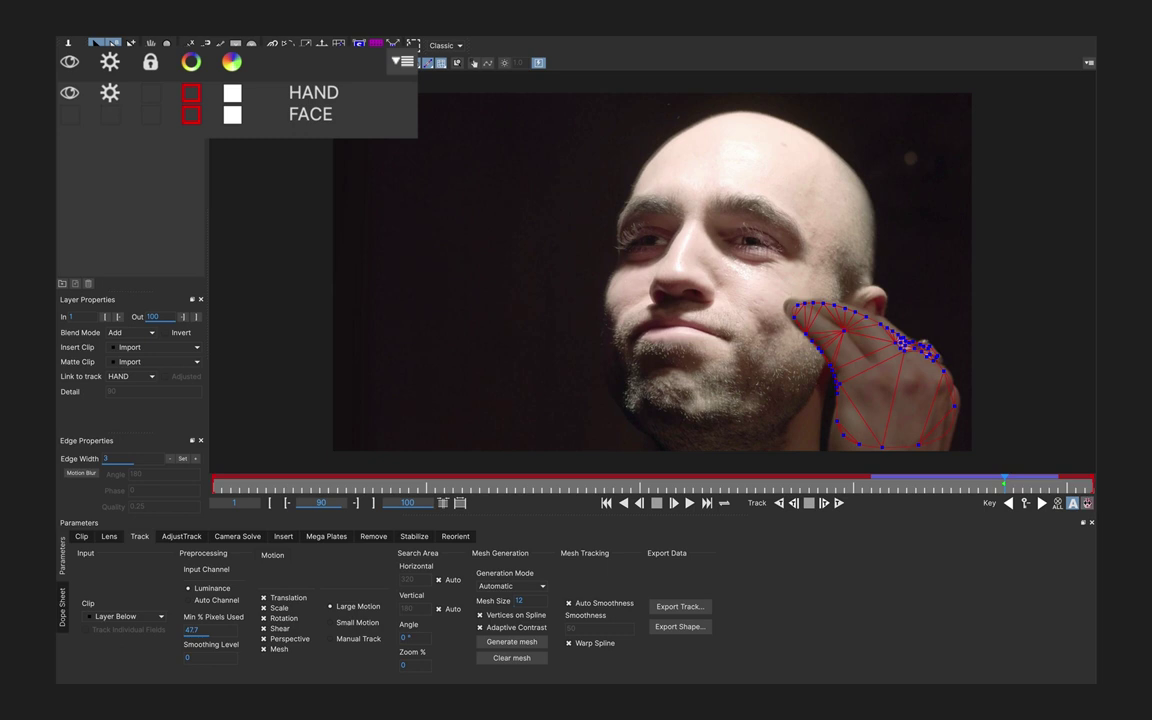
left_click(1087, 503)
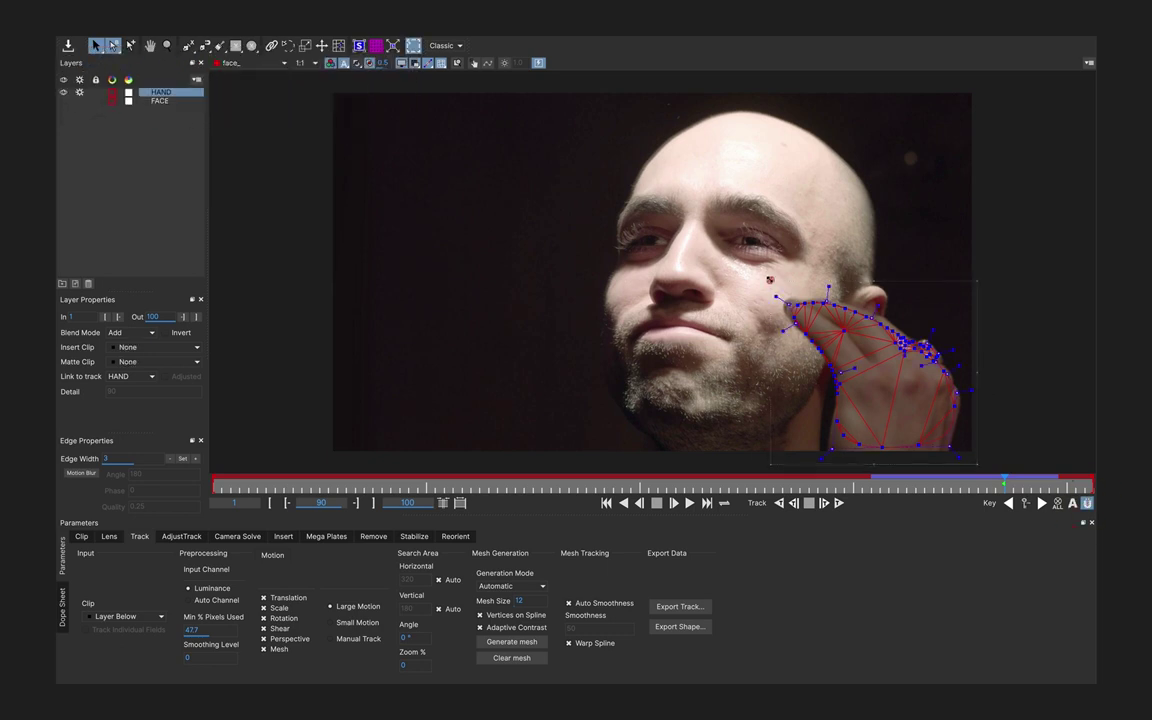
left_click_drag(770, 280, 753, 269)
left_click_drag(976, 464, 988, 476)
left_click_drag(989, 271, 993, 268)
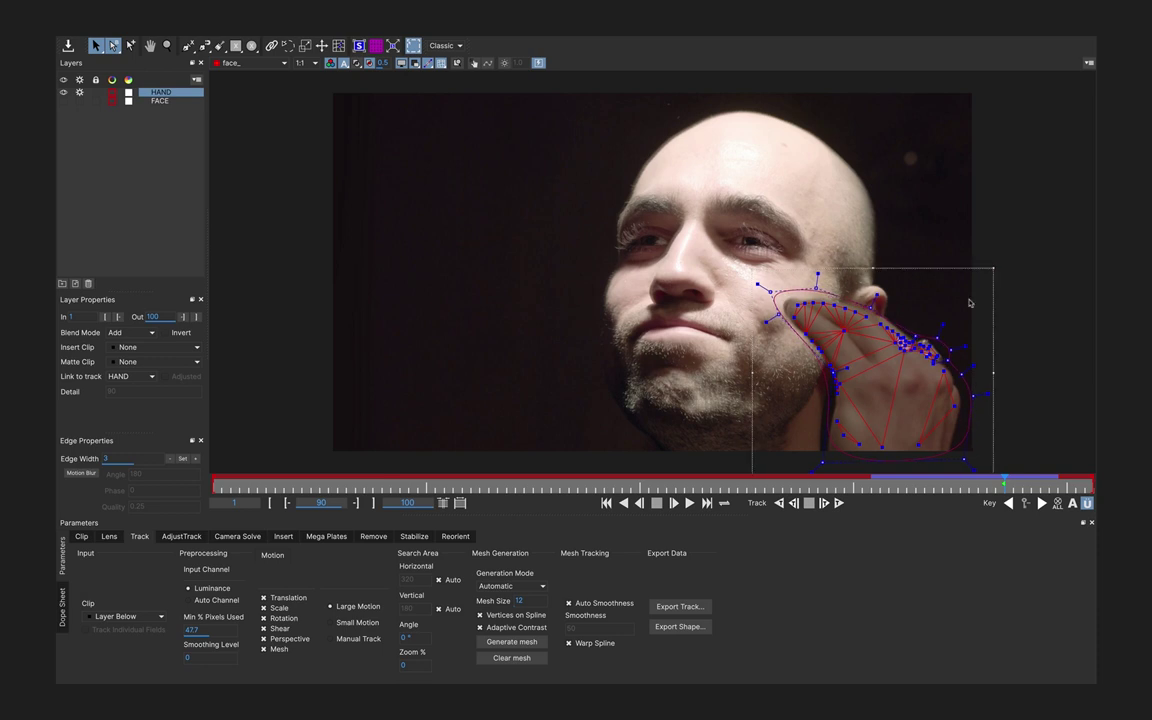
Step: Activate the FACE layer with layer mattes shown and track its mesh forwards to complete the frames after the hand passes
left_click(160, 101)
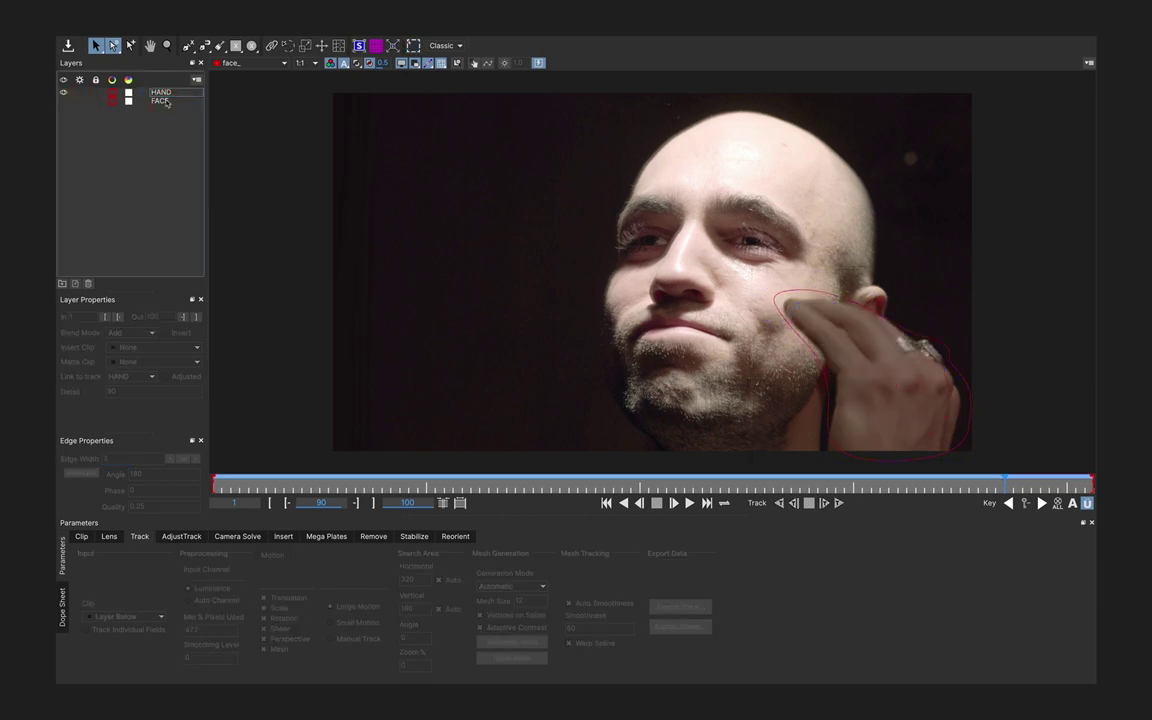
left_click(79, 101)
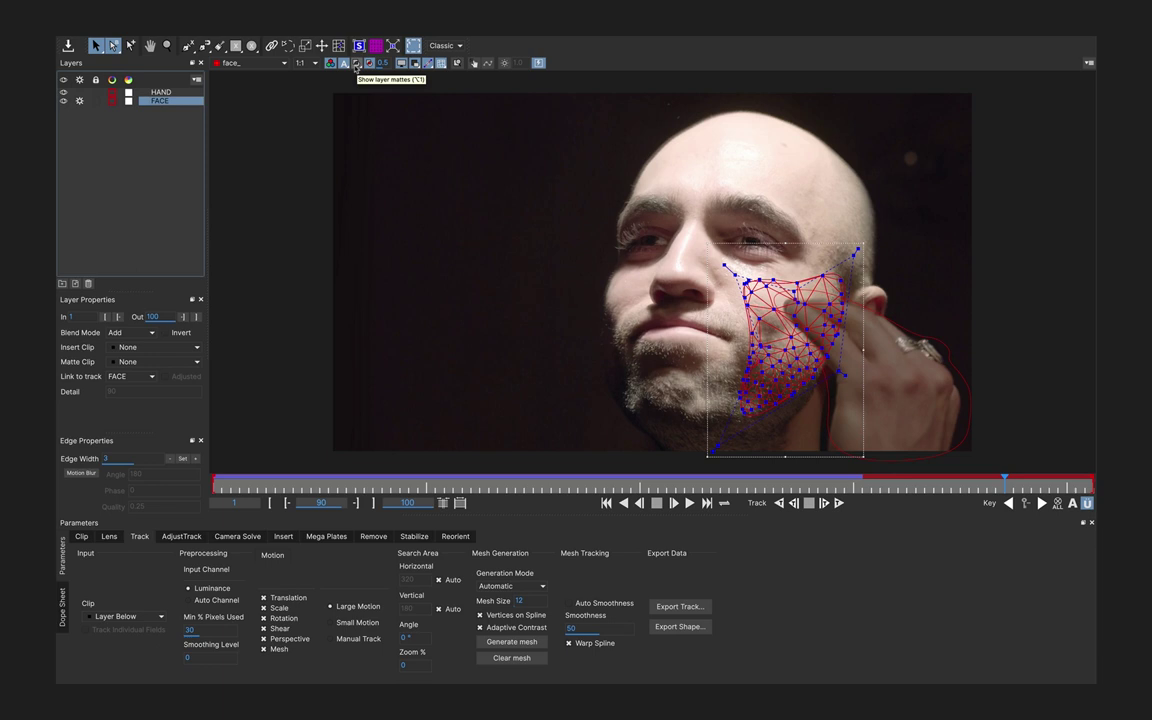
left_click(358, 63)
left_click_drag(1010, 486, 872, 484)
left_click(839, 503)
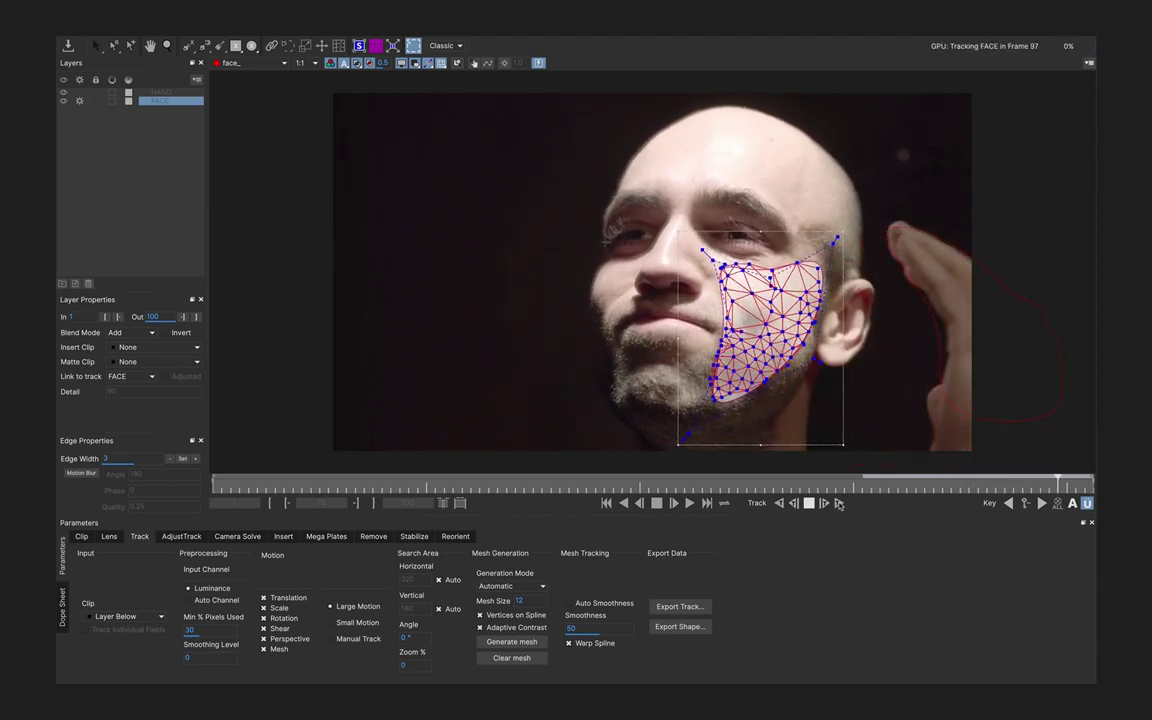
left_click_drag(1075, 481, 1031, 481)
left_click(890, 465)
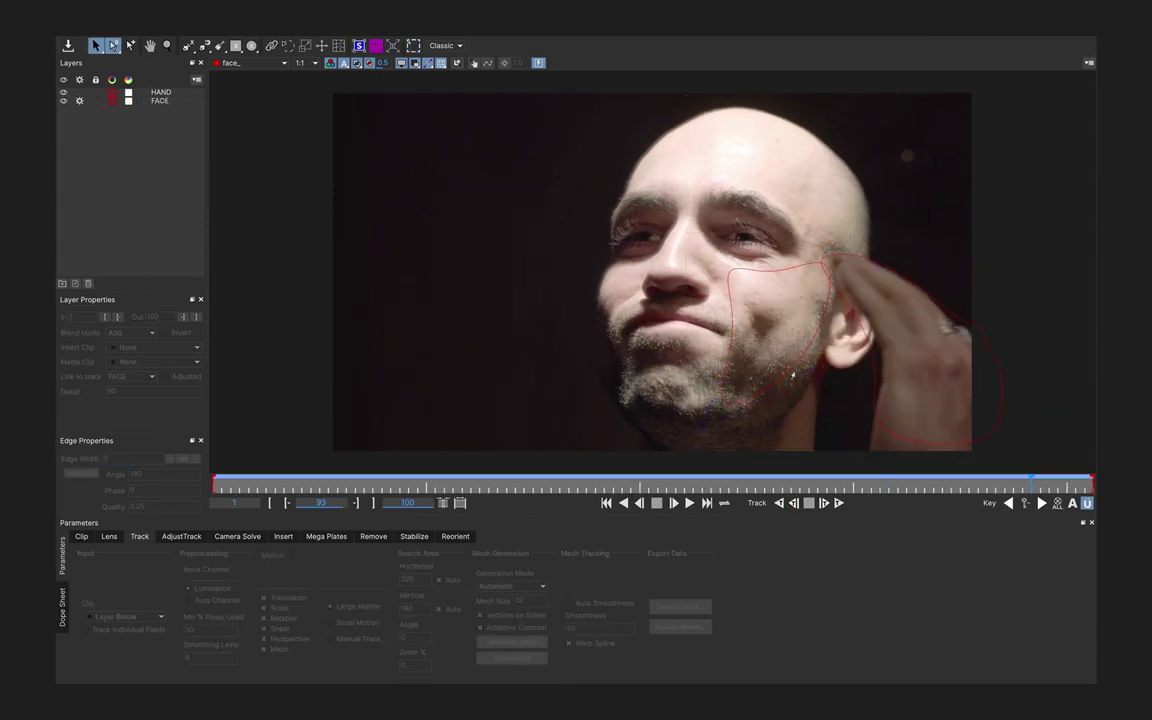
Step: Export the FACE layer's tracking data in the Alembic Mesh Data (*.abc) format
left_click(788, 372)
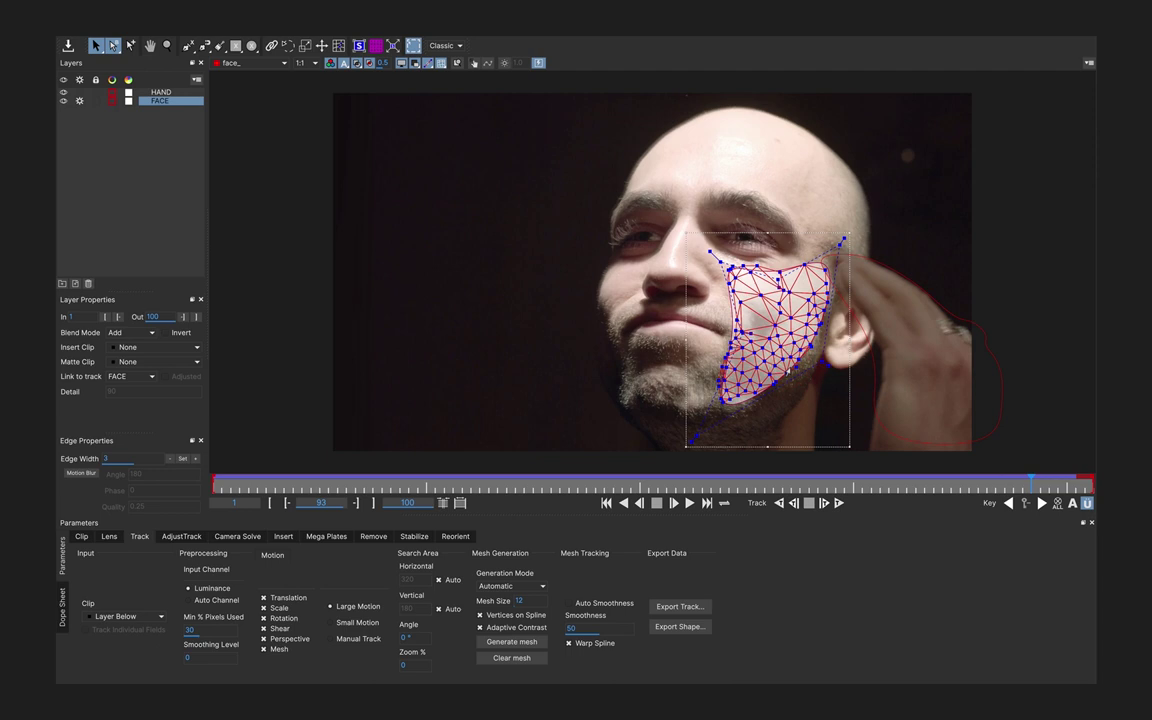
left_click(680, 606)
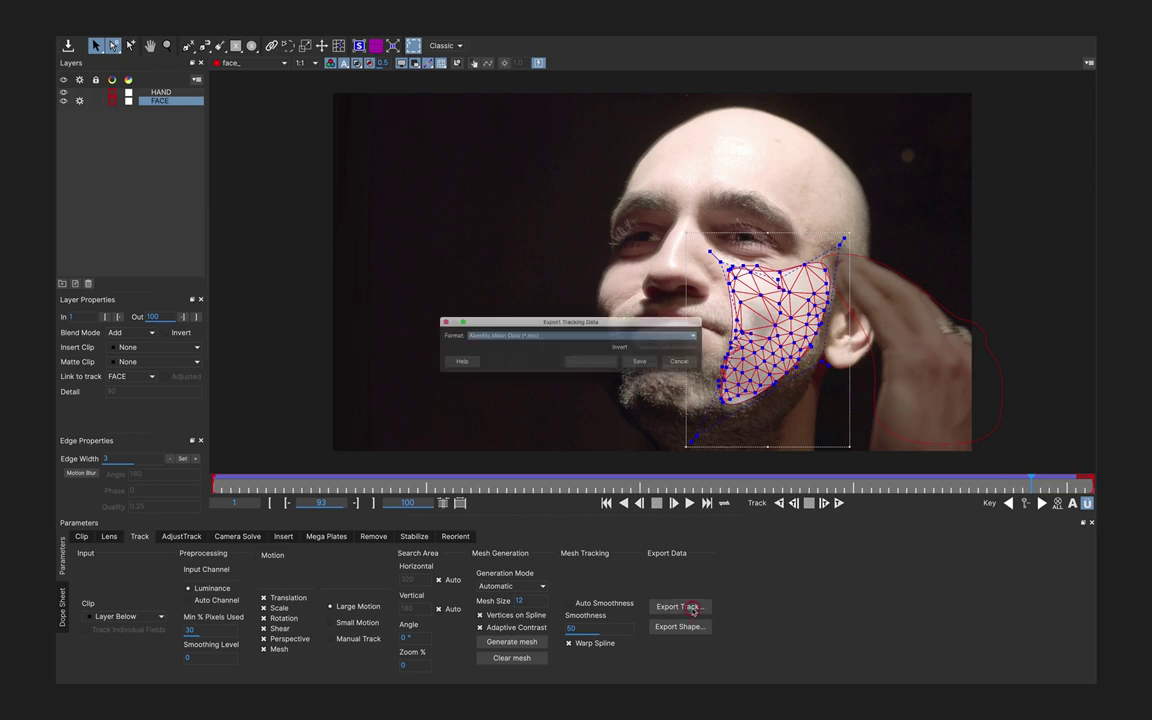
left_click(670, 366)
left_click(870, 673)
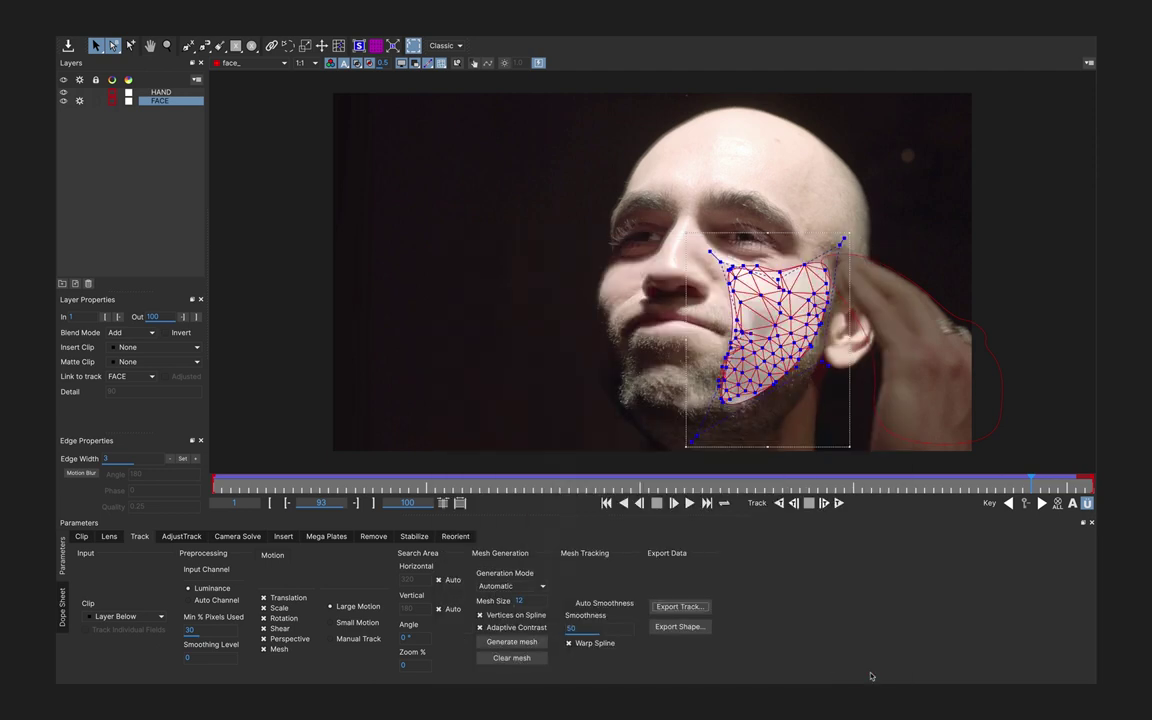
Step: Hide the FACE layer with its tracking off, and select the HAND layer with layer mattes turned off
left_click(63, 101)
left_click(79, 101)
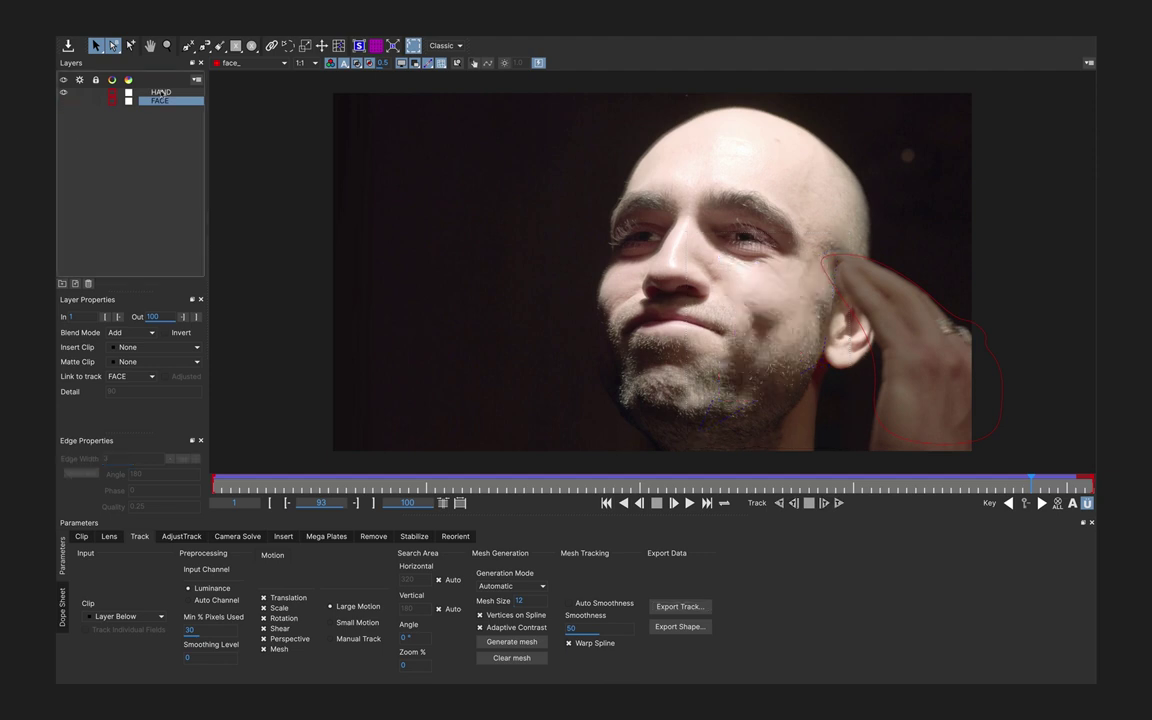
left_click(161, 92)
left_click(357, 63)
Step: Rescale the HAND layer's spline at frame 93 for a closer fit around the hand and check it back to frame 76
left_click_drag(799, 234, 813, 243)
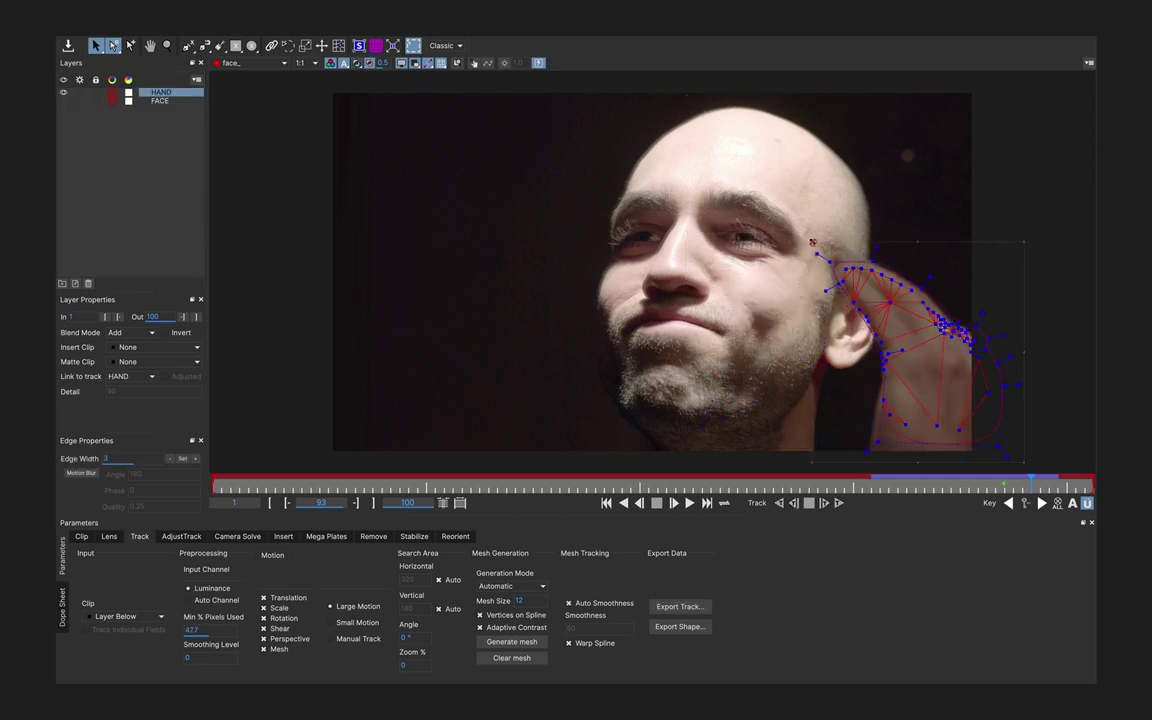
left_click_drag(918, 462, 918, 494)
left_click_drag(1025, 244, 1027, 238)
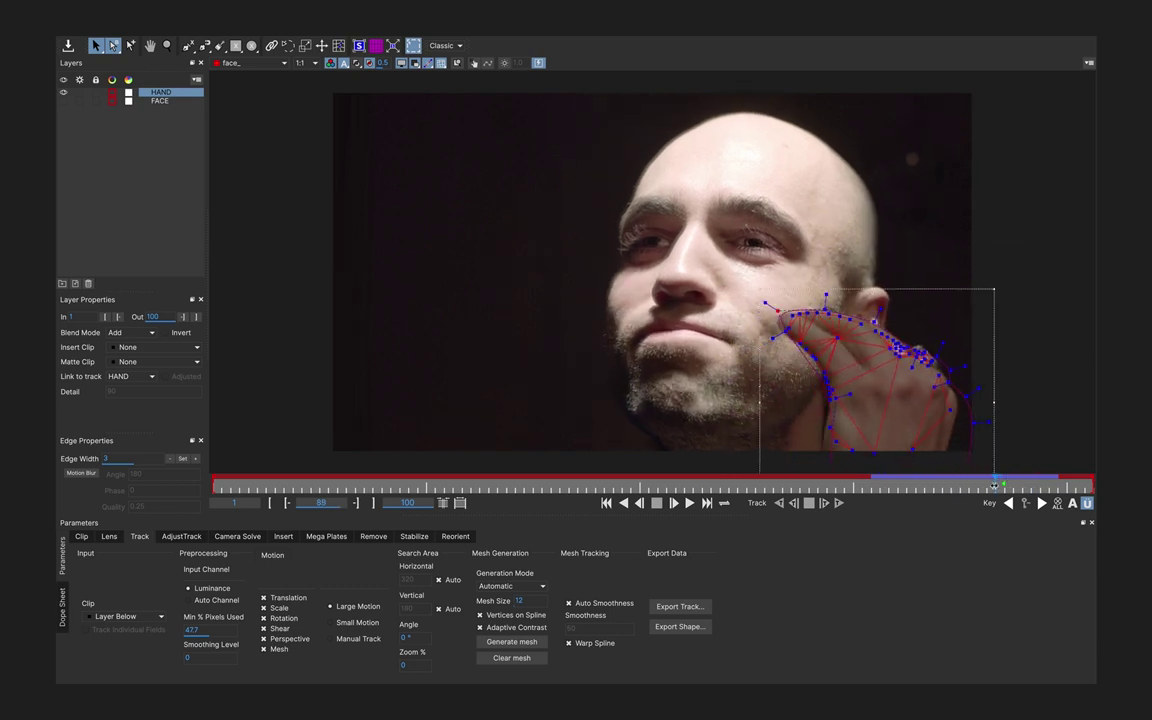
left_click_drag(994, 485, 876, 488)
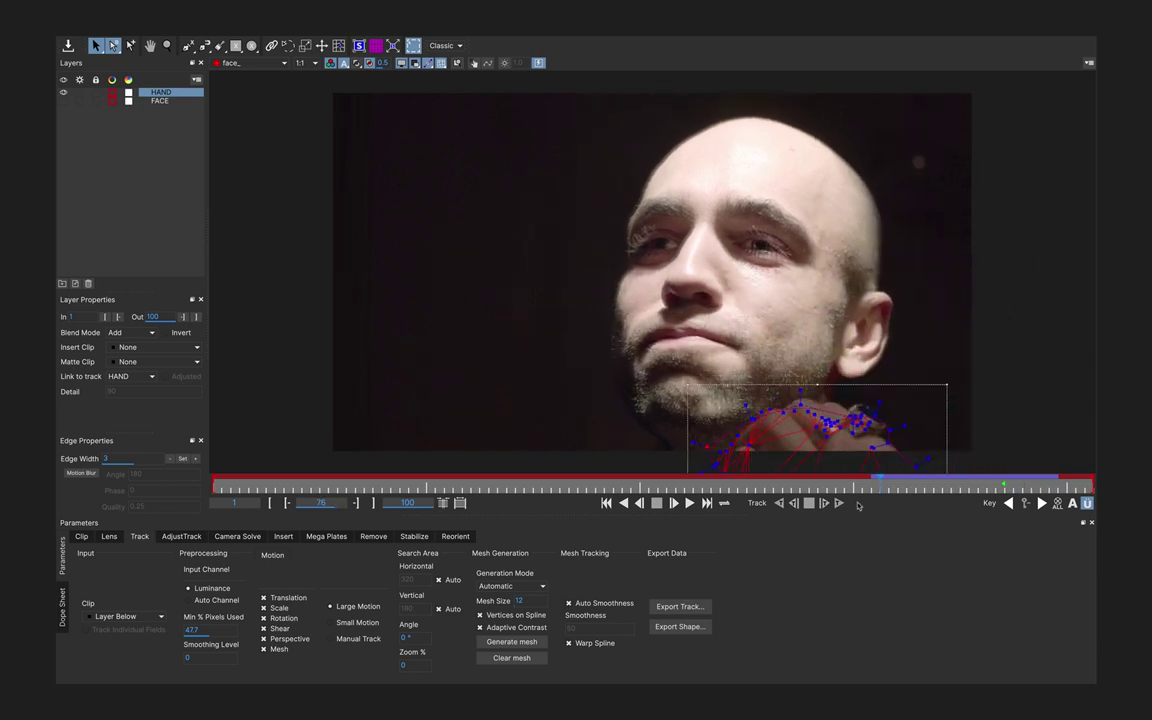
Step: Export the selected HAND layer's shape data in the Flame GMask Script (*.gmask) format
left_click(688, 627)
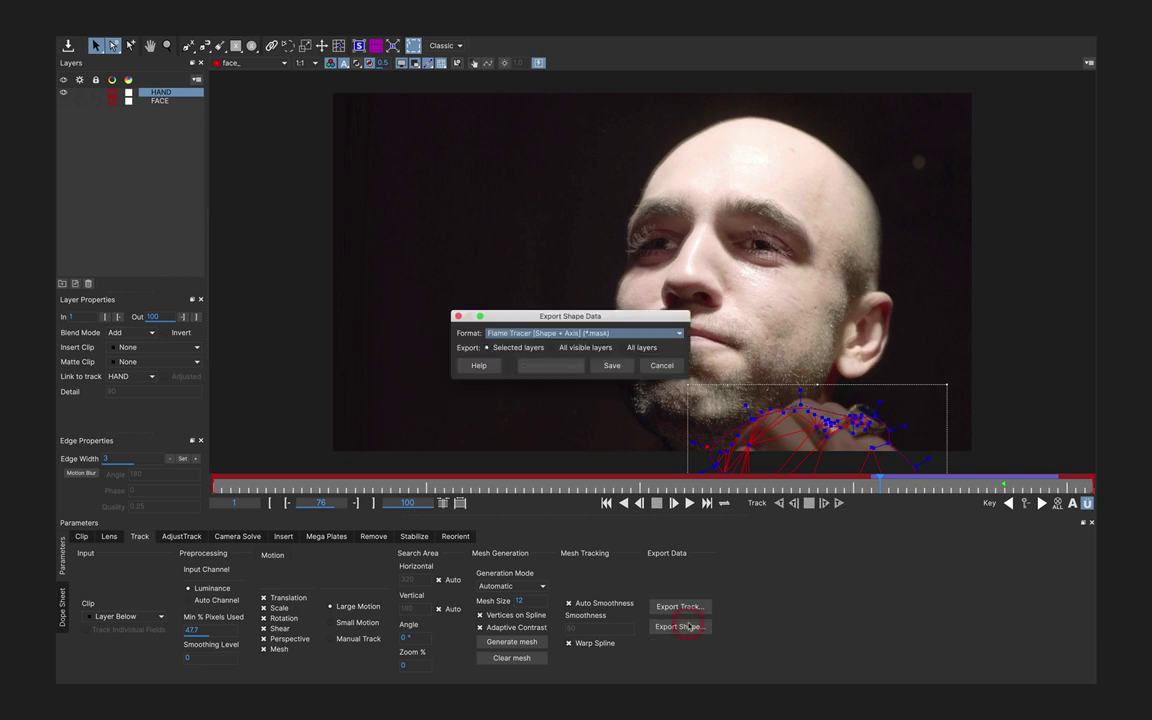
left_click(555, 338)
left_click(612, 368)
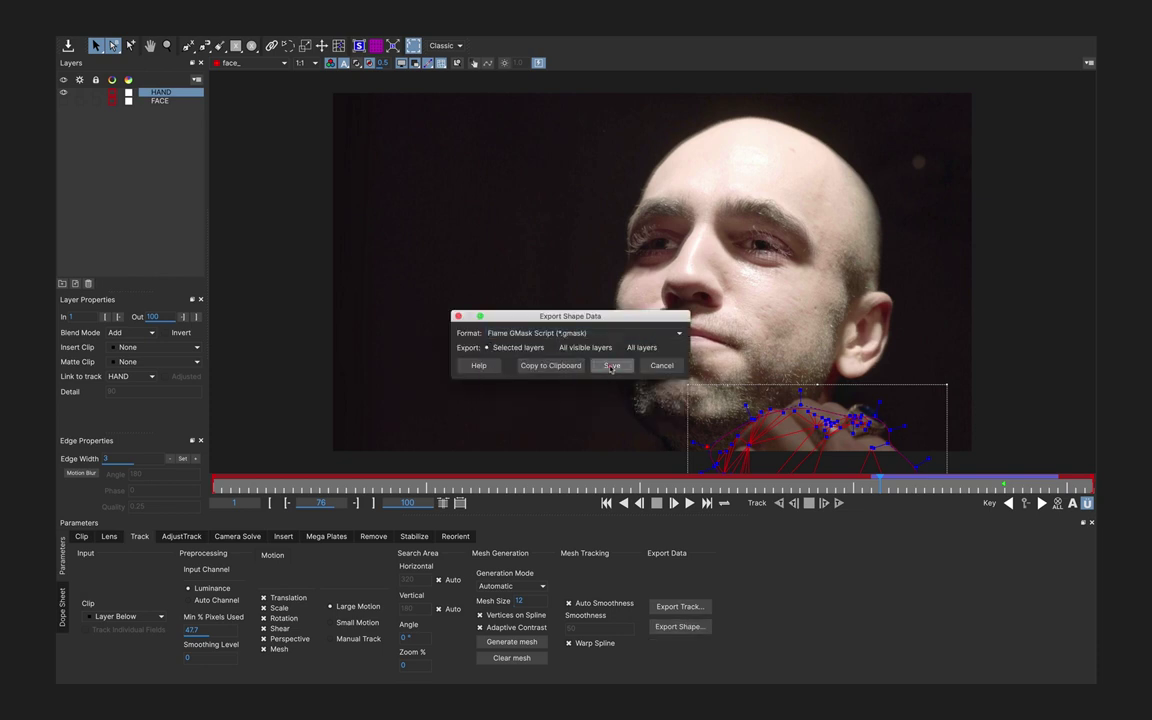
left_click(612, 367)
key("Return")
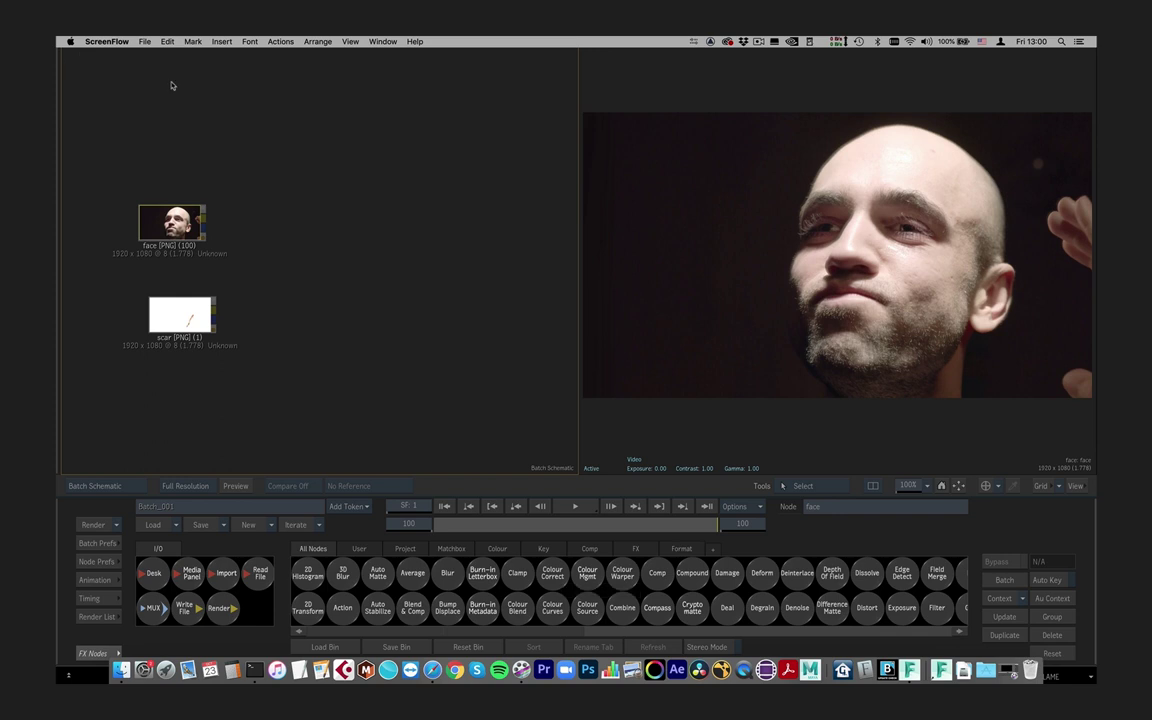
Step: Switch to Flame, view the face and scar clips, and connect the face clip to the background of a new Action node
left_click(179, 218)
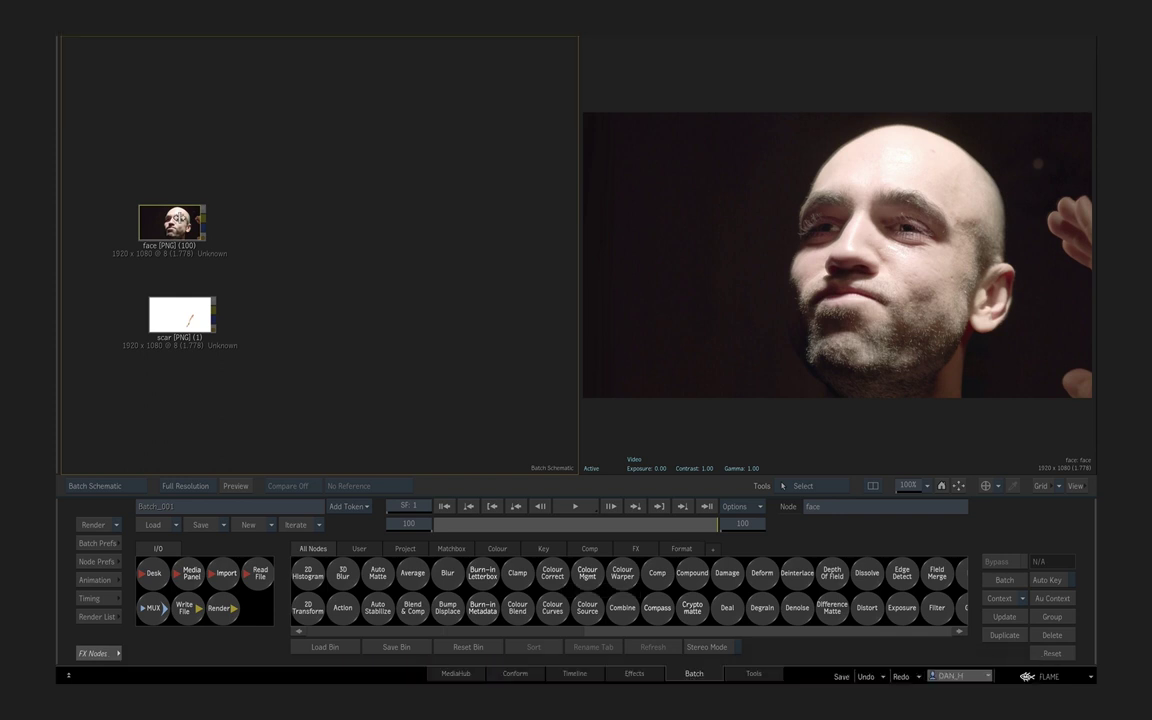
left_click(193, 310)
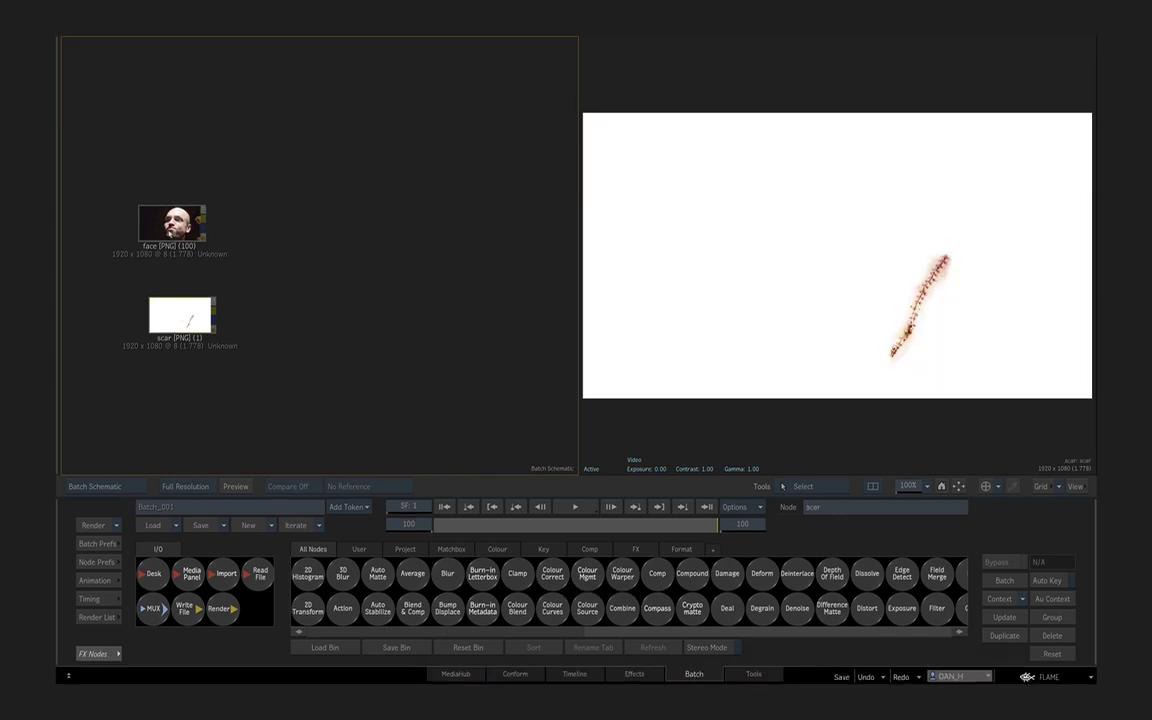
left_click(168, 218)
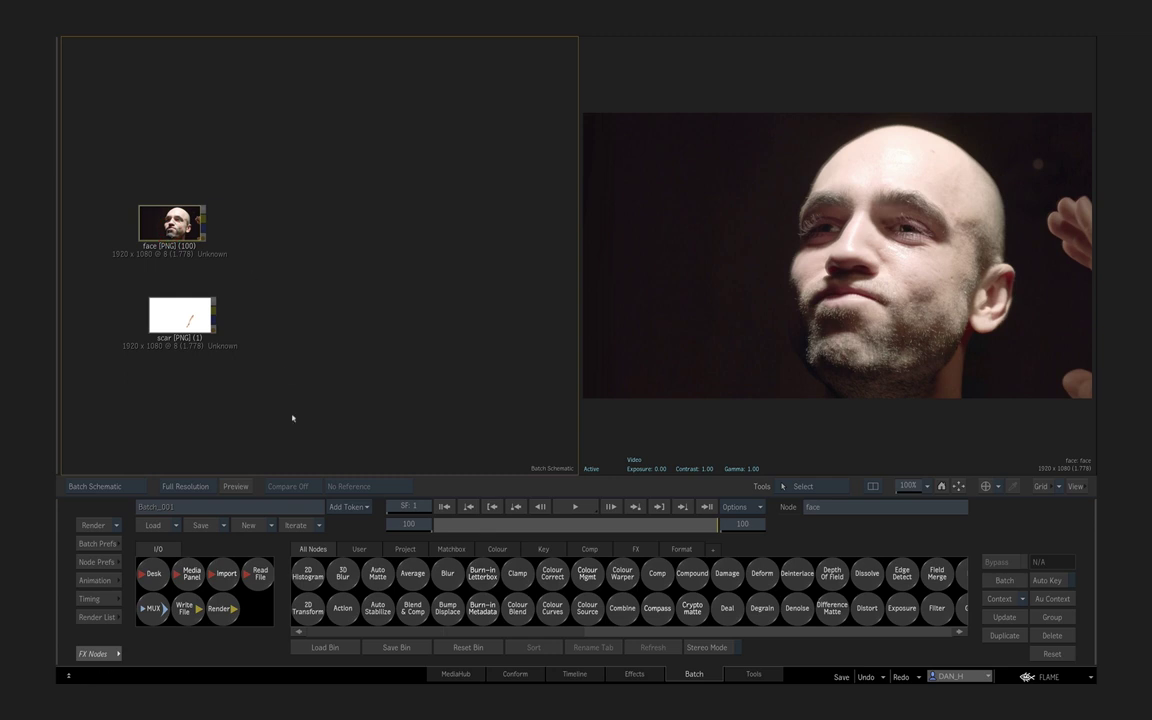
left_click(343, 608)
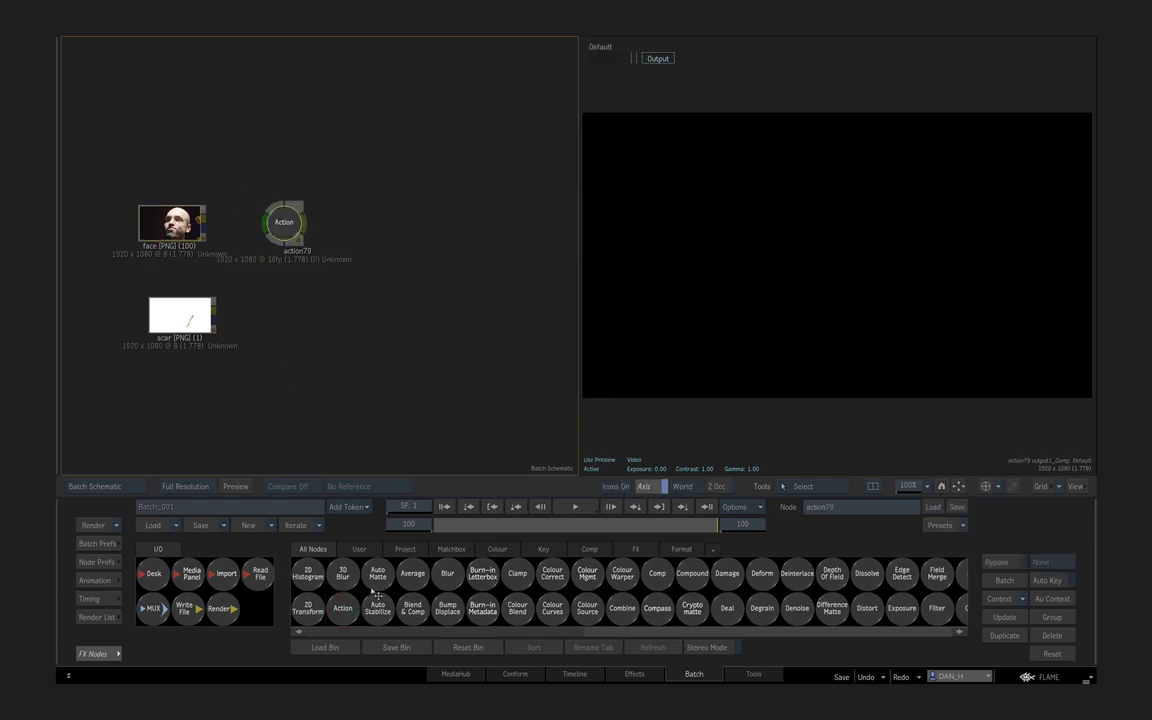
left_click_drag(201, 222, 280, 222)
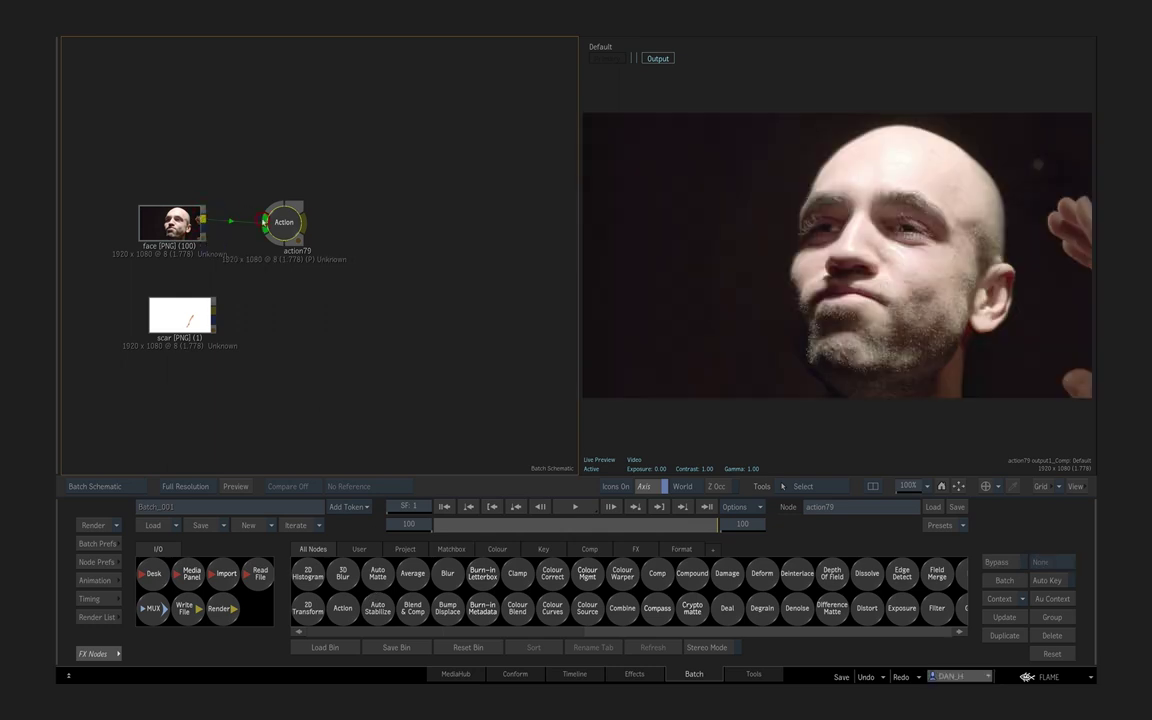
Step: Show the Action node's Objects & Maps preferences and add a media input for the scar clip
double_click(295, 226)
left_click(99, 561)
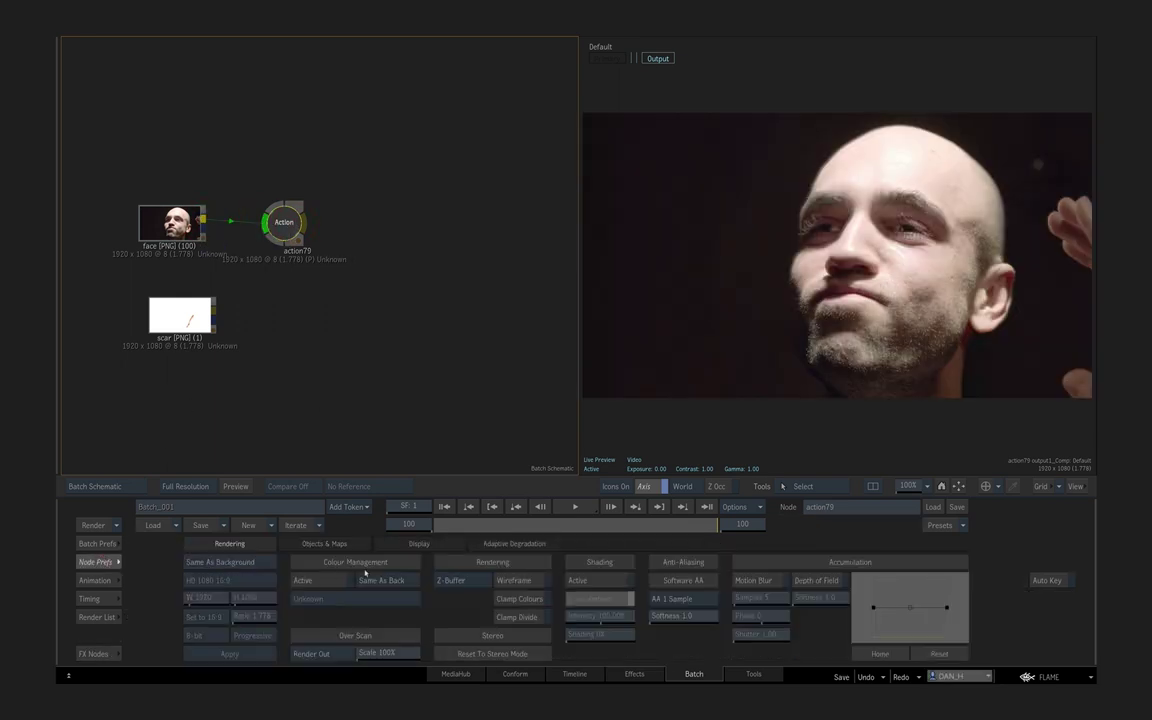
left_click(334, 545)
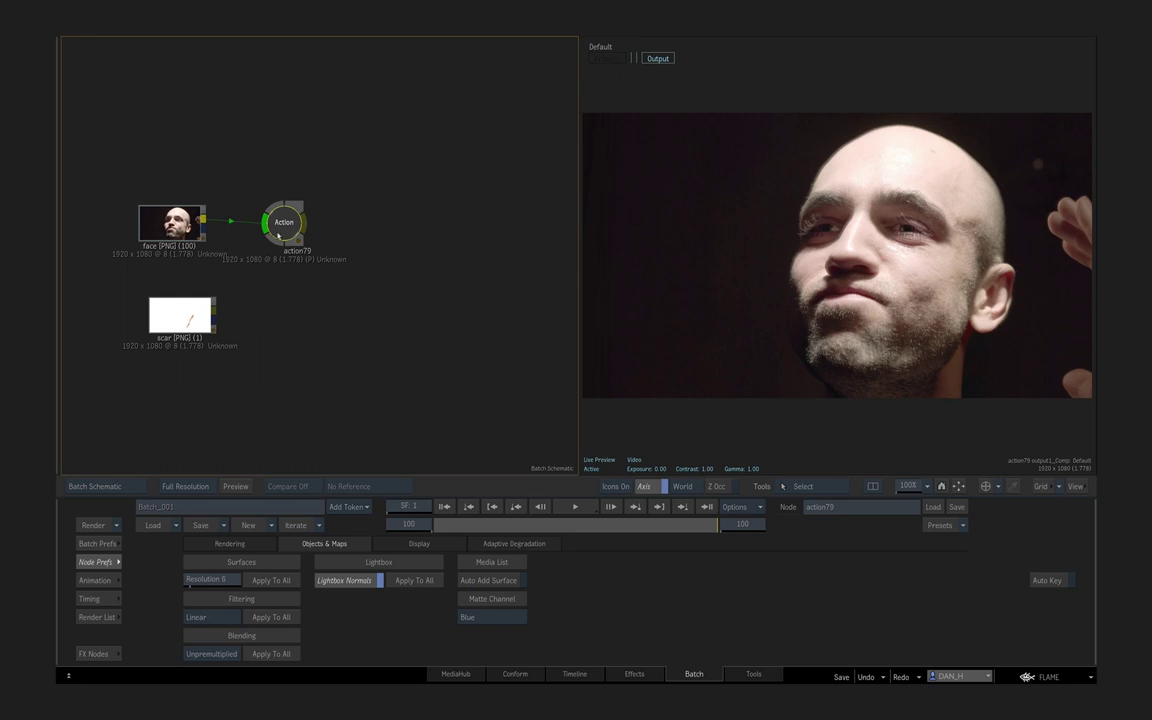
key("plus")
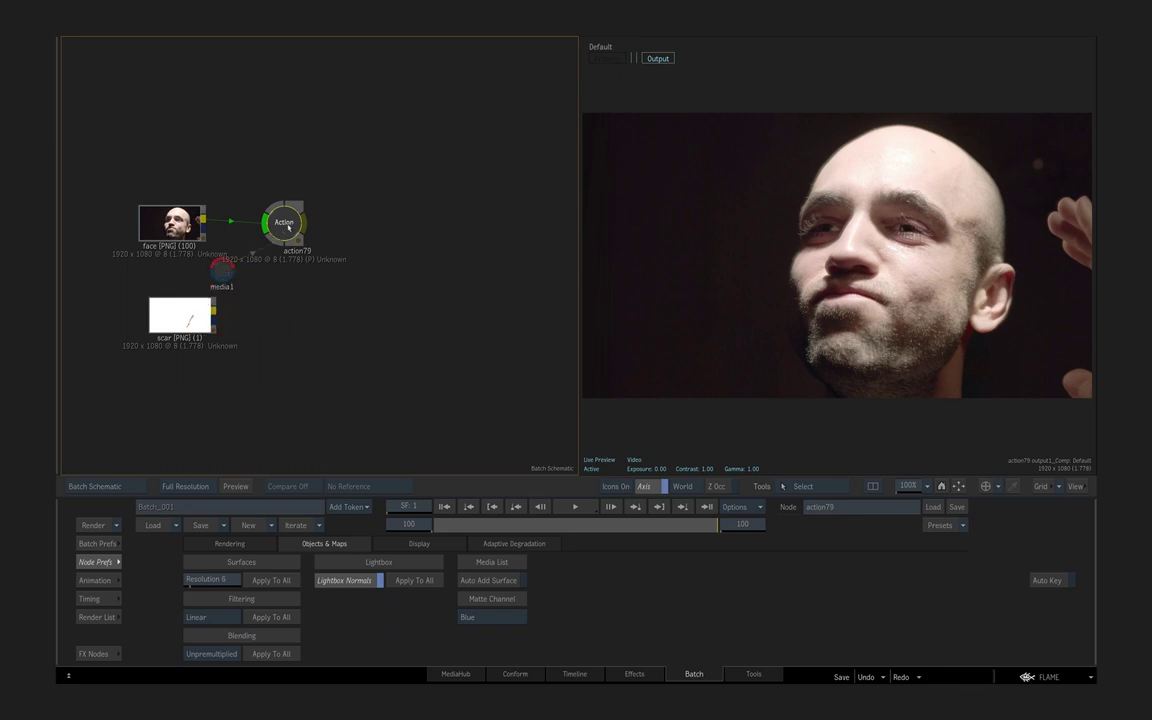
Step: Import the face2_01 Alembic file from the Desktop folder into the Action scene as Action Objects
right_click(832, 270)
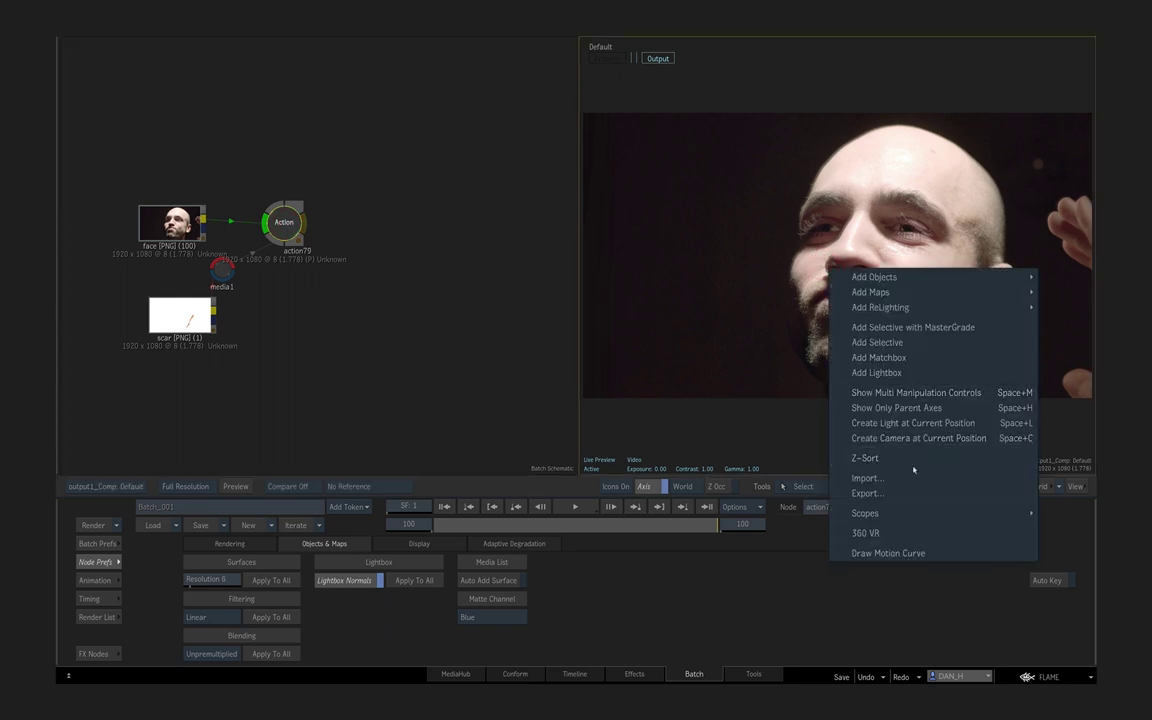
left_click(921, 478)
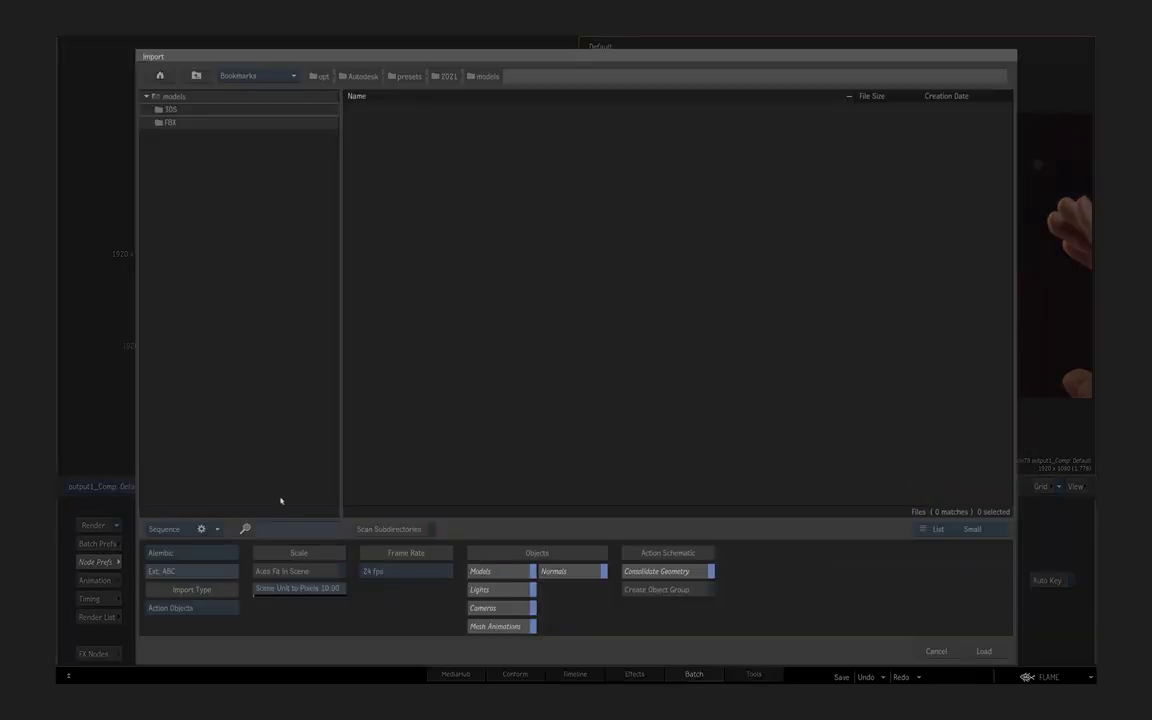
left_click(265, 75)
left_click(266, 230)
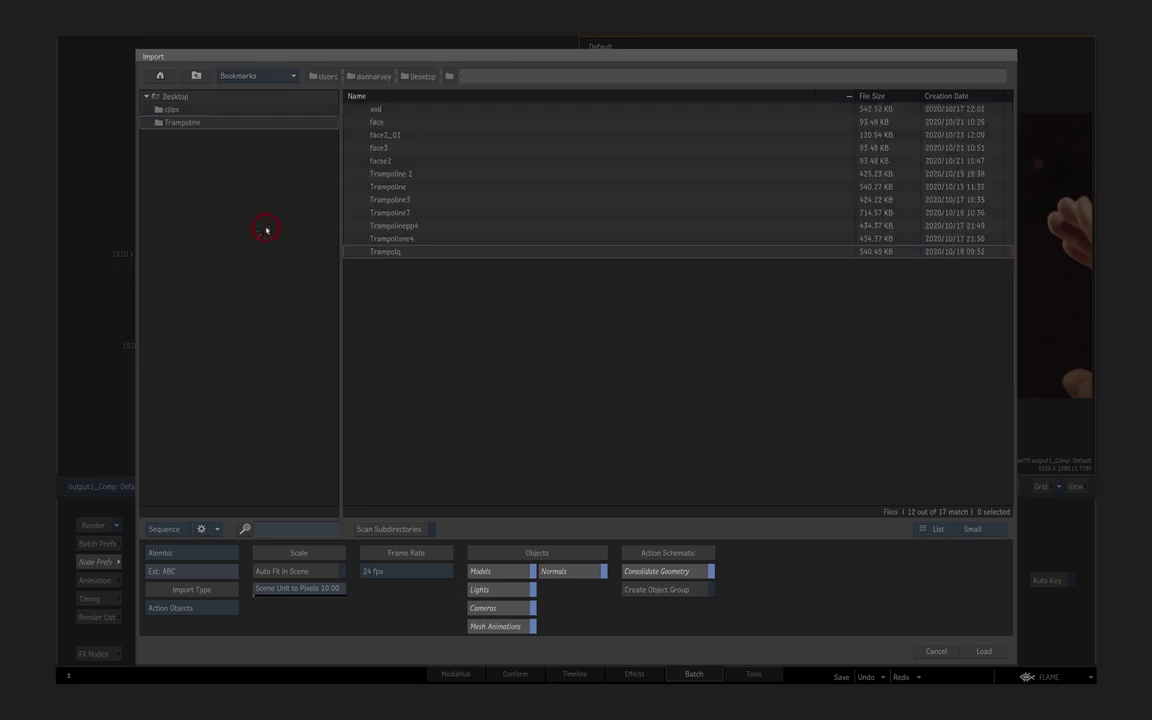
left_click(383, 137)
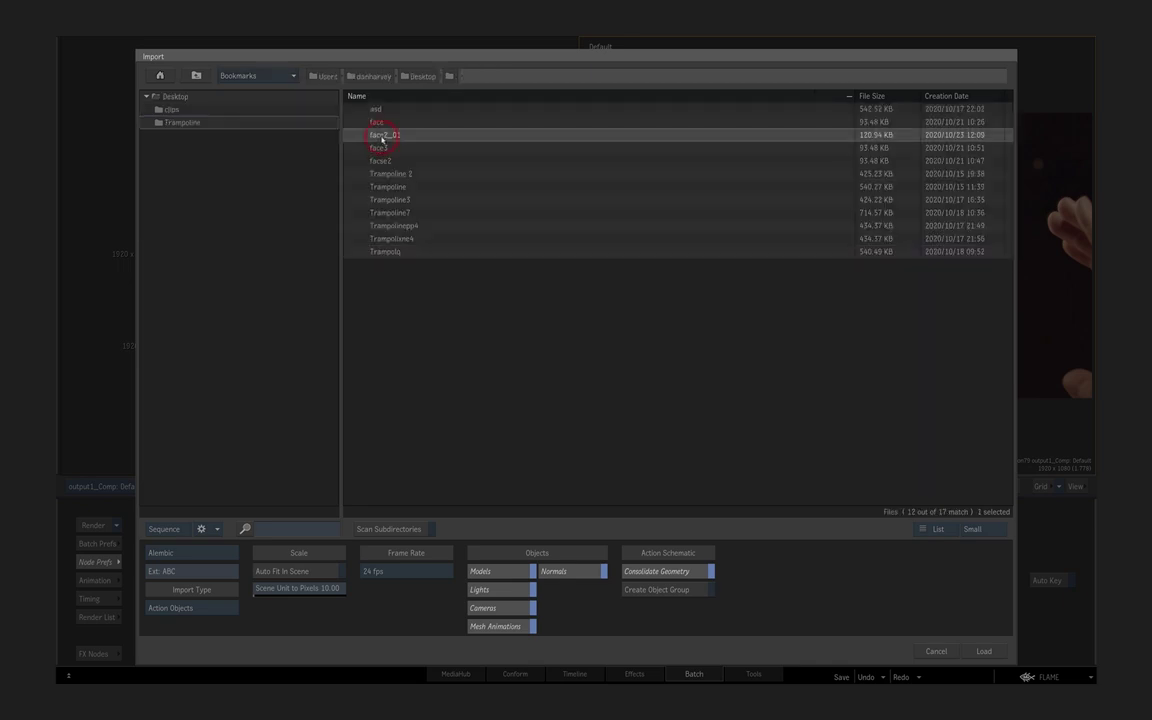
left_click(983, 650)
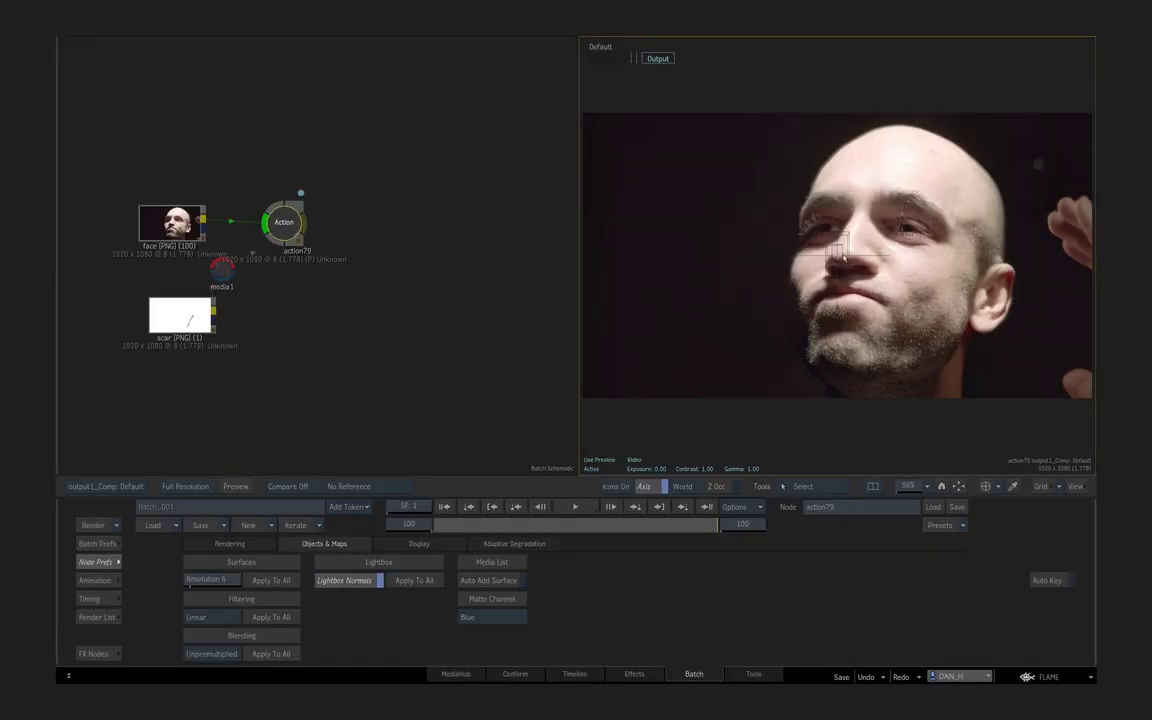
Step: Set mocha_camera1 as the Action result camera and play the shot from frame 1 to check the imported face mesh
left_click(930, 563)
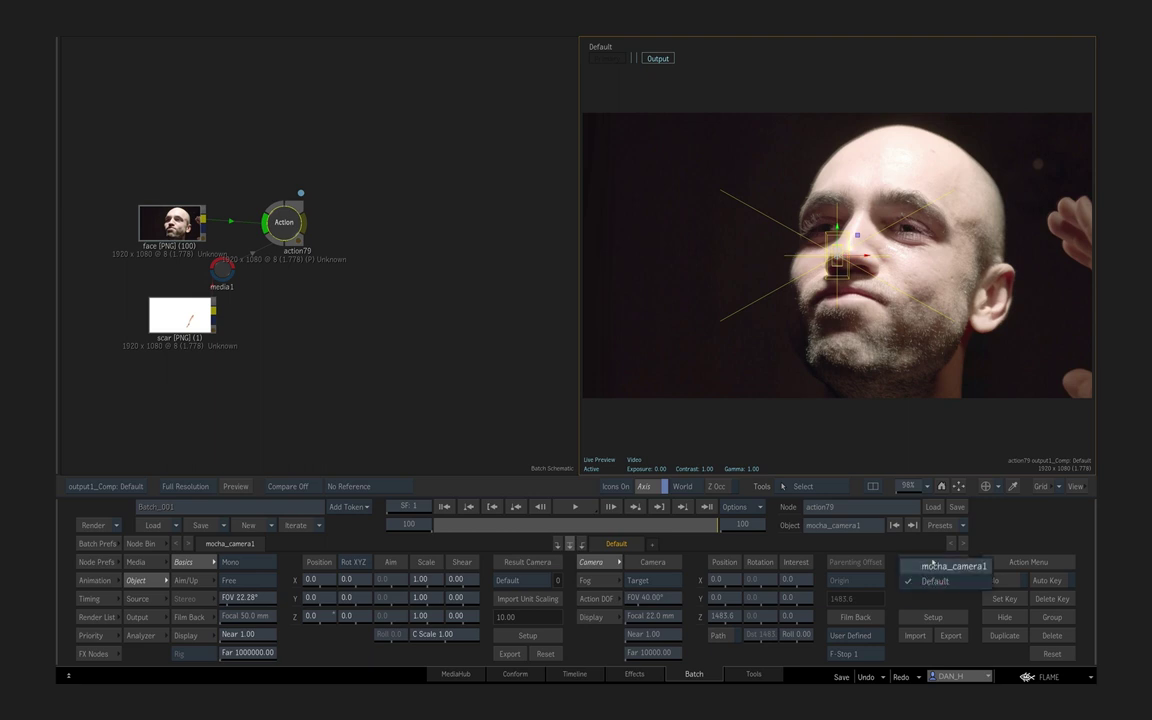
left_click(950, 566)
left_click(444, 507)
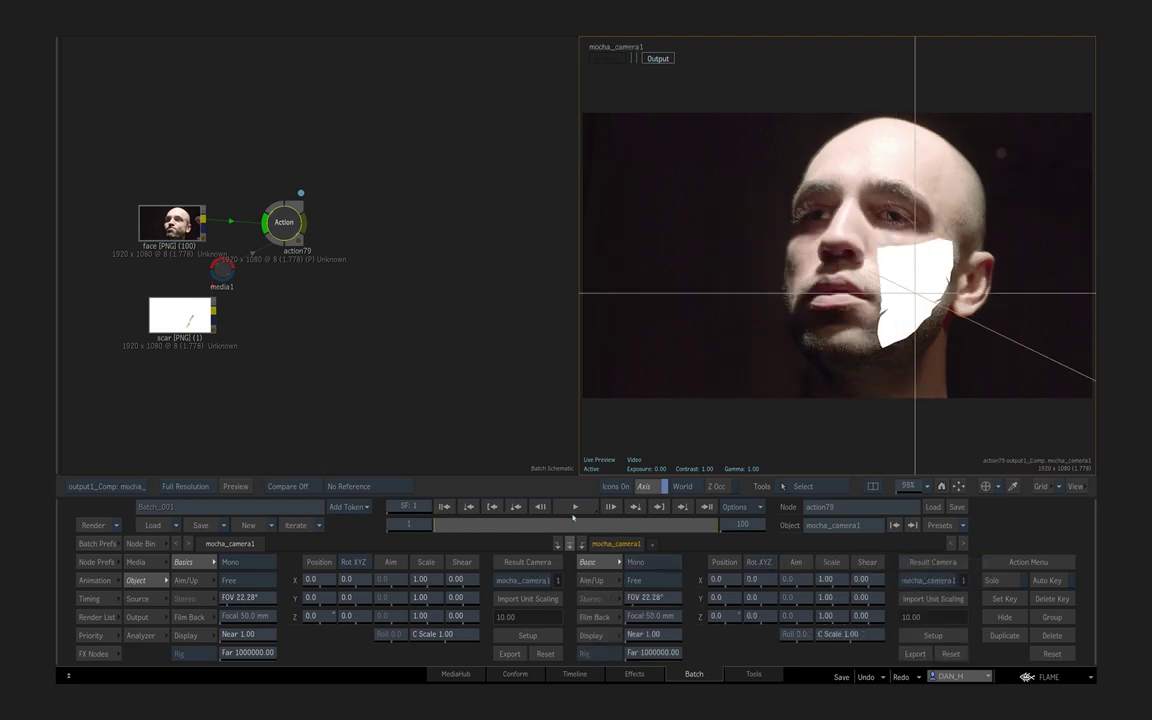
left_click(575, 507)
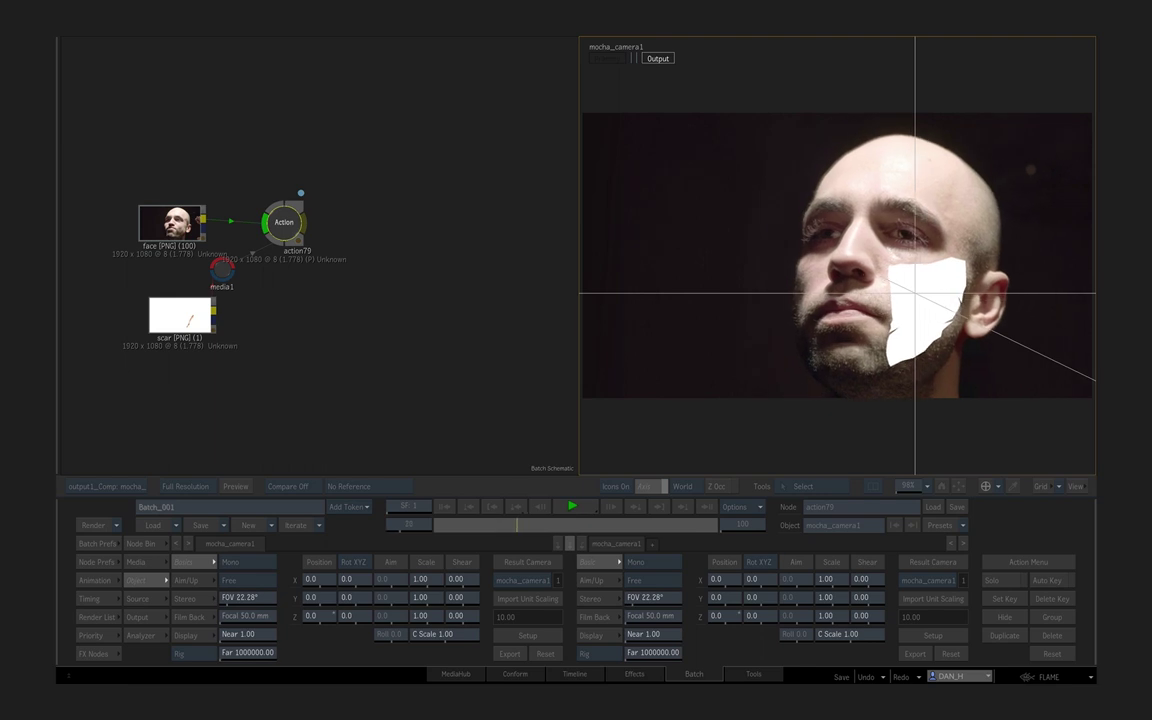
key("space")
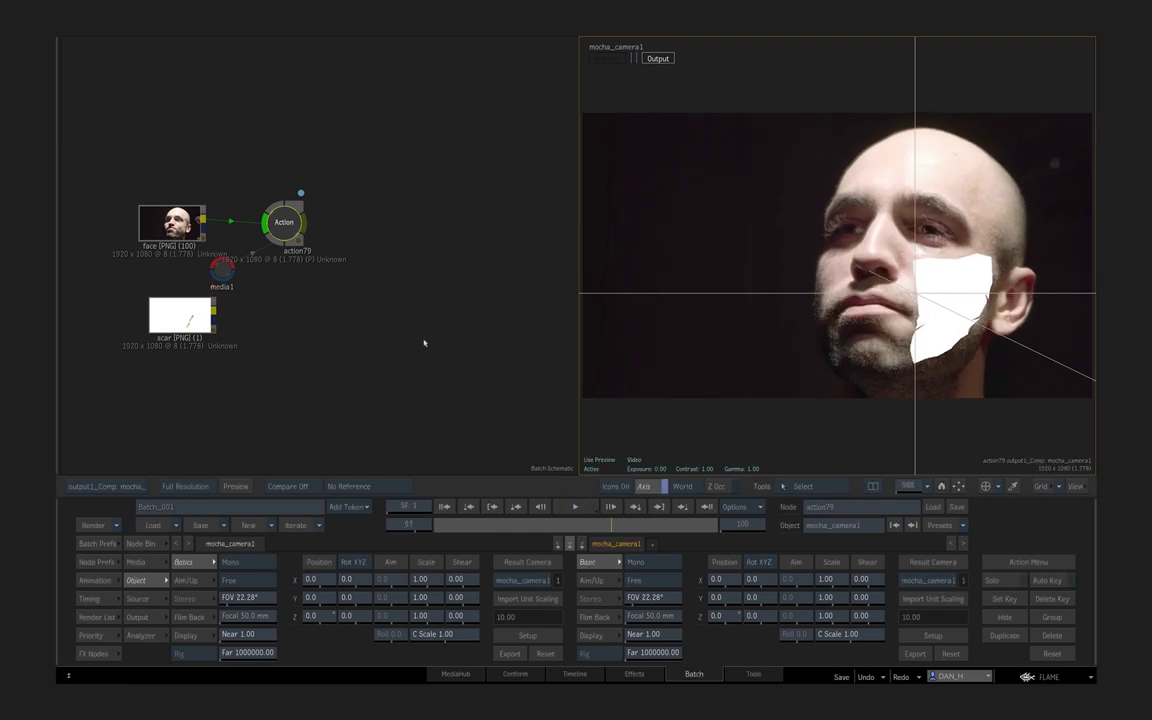
Step: In the Action schematic, attach a diffuse map of the scar media to the imported face geometry
key("Escape")
left_click(482, 385)
left_click(148, 562)
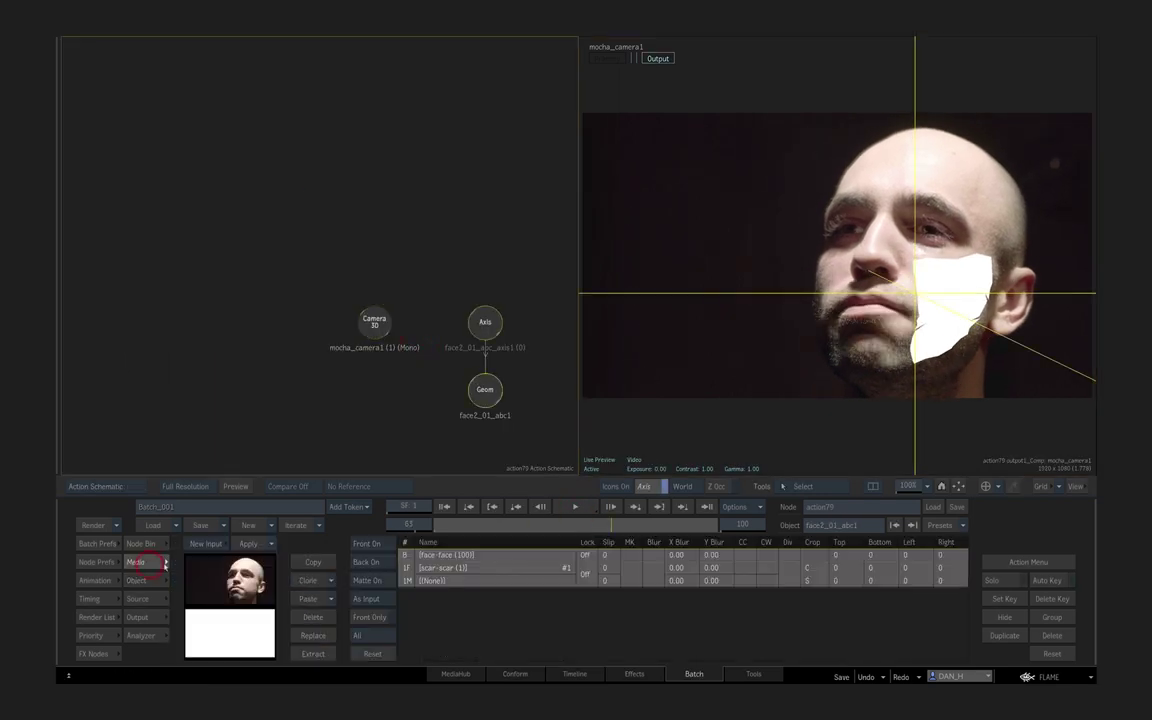
left_click(440, 568)
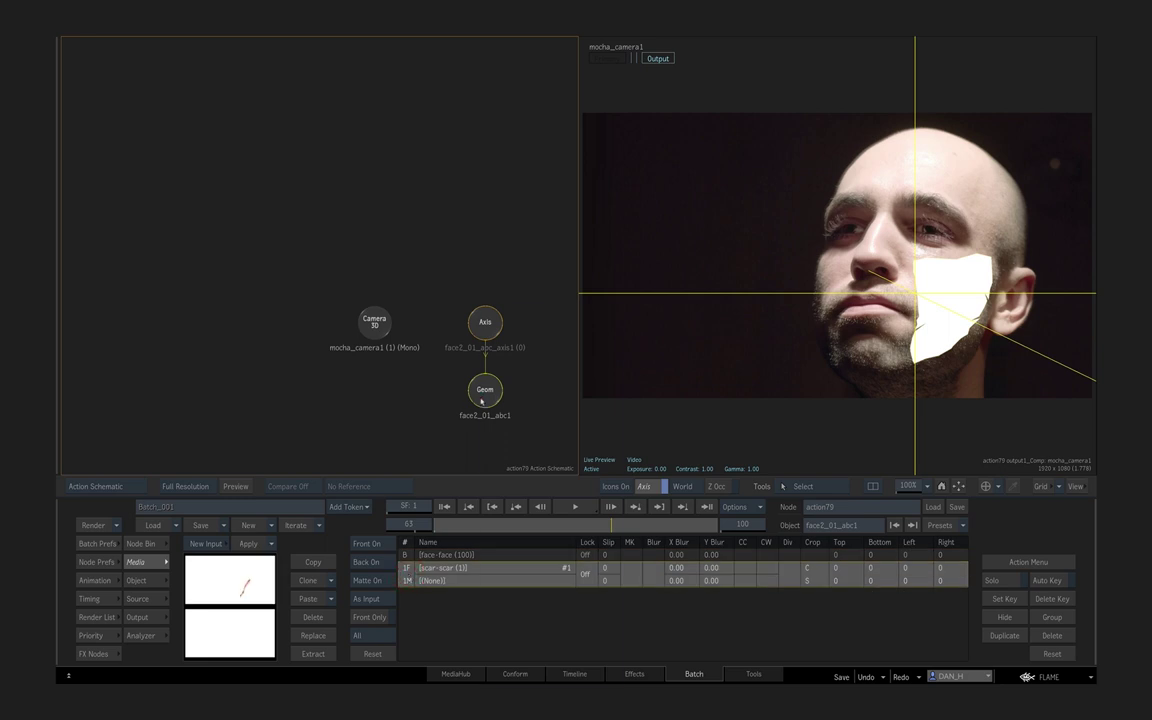
right_click(482, 399)
mouse_move(545, 517)
left_click(663, 423)
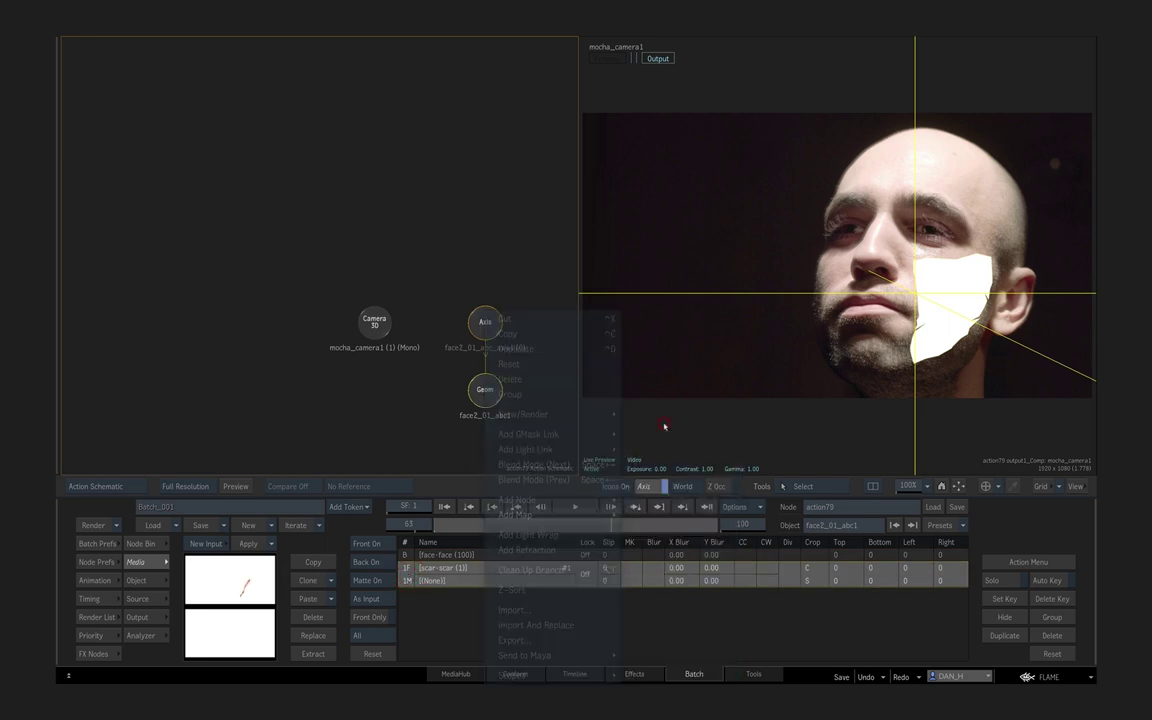
key("f")
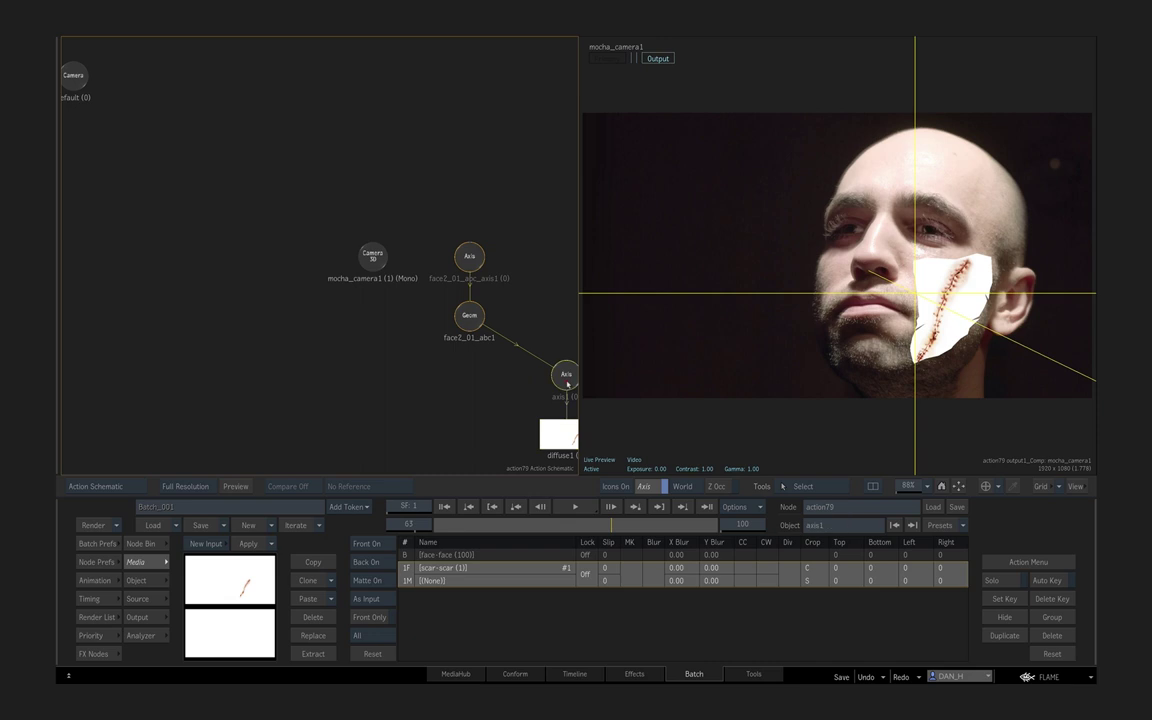
Step: Set the scar diffuse map's axis scale to 78 and its X position to 63 to place the scar on the cheek
double_click(565, 376)
left_click_drag(313, 596, 288, 619)
left_click(247, 582)
left_click_drag(250, 581, 357, 598)
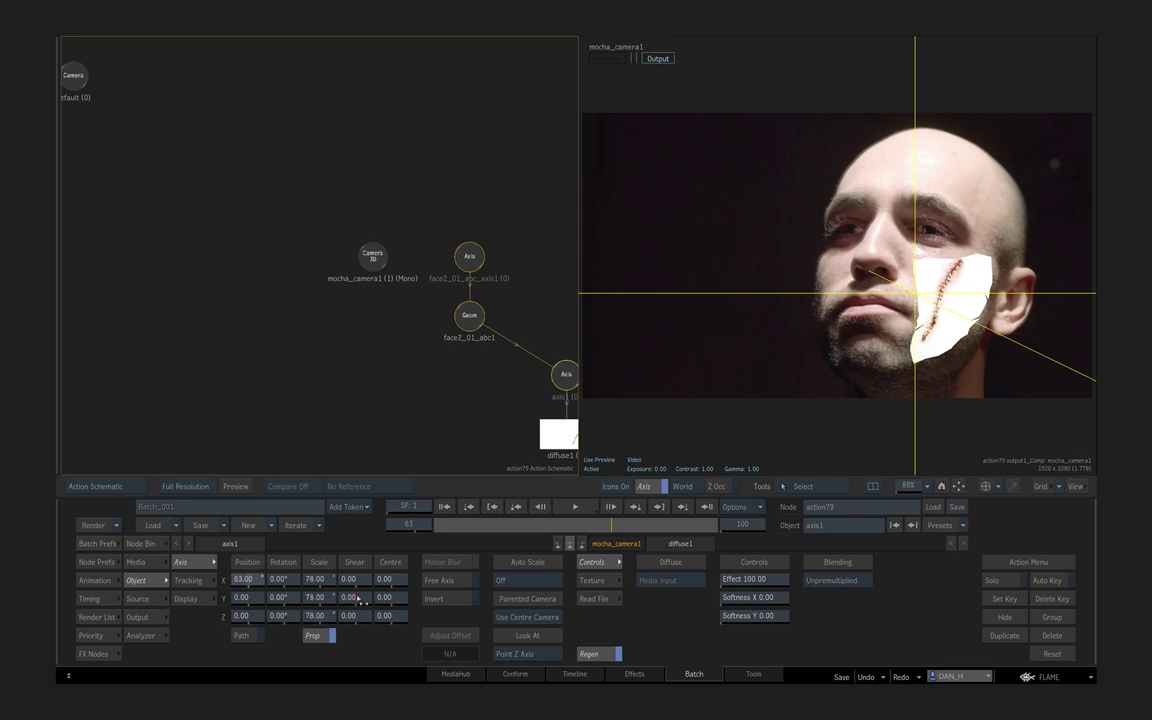
Step: Set the face geometry's blend mode to Multiply and raise its transparency to about 28%
left_click(469, 316)
left_click(657, 598)
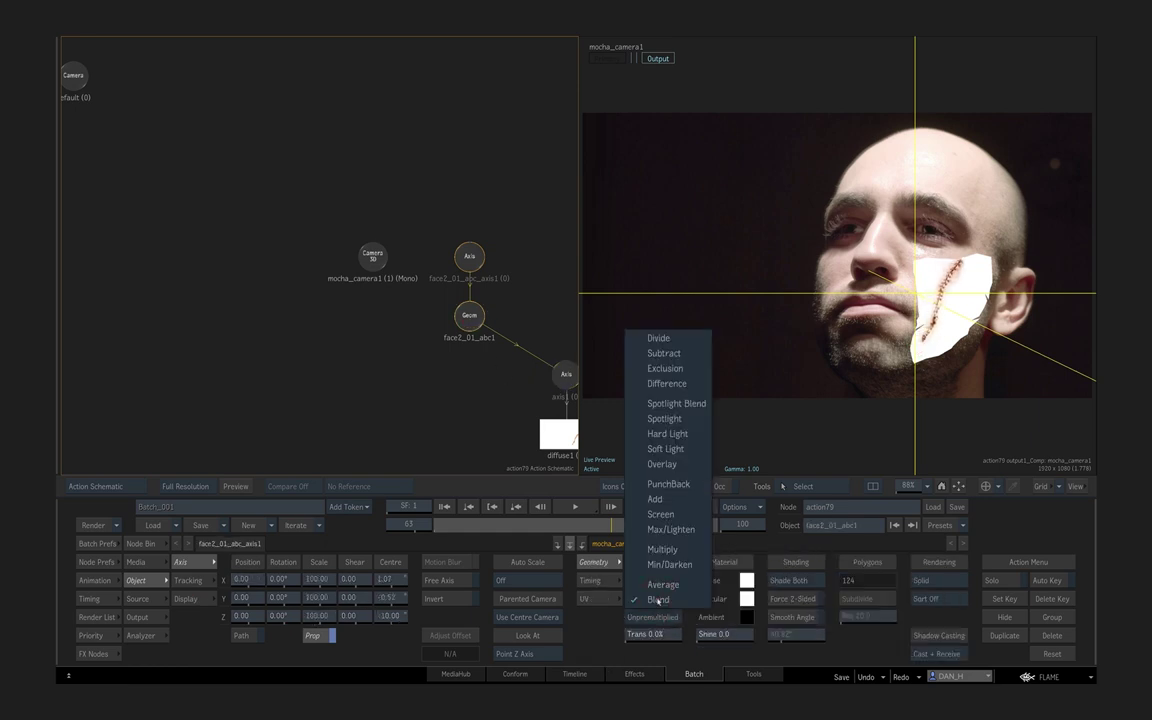
left_click(670, 547)
left_click_drag(668, 634, 721, 634)
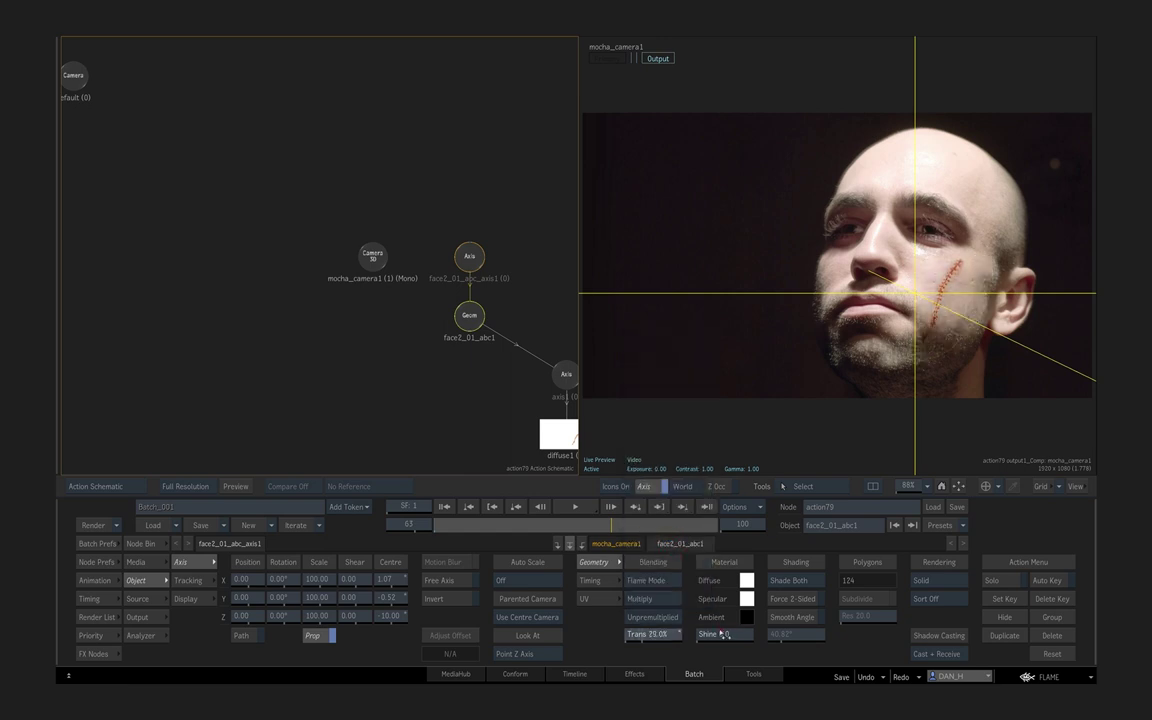
Step: Set the scar map's axis scale to 84 and play the shot from frame 1 to check the scar's tracking
left_click(566, 374)
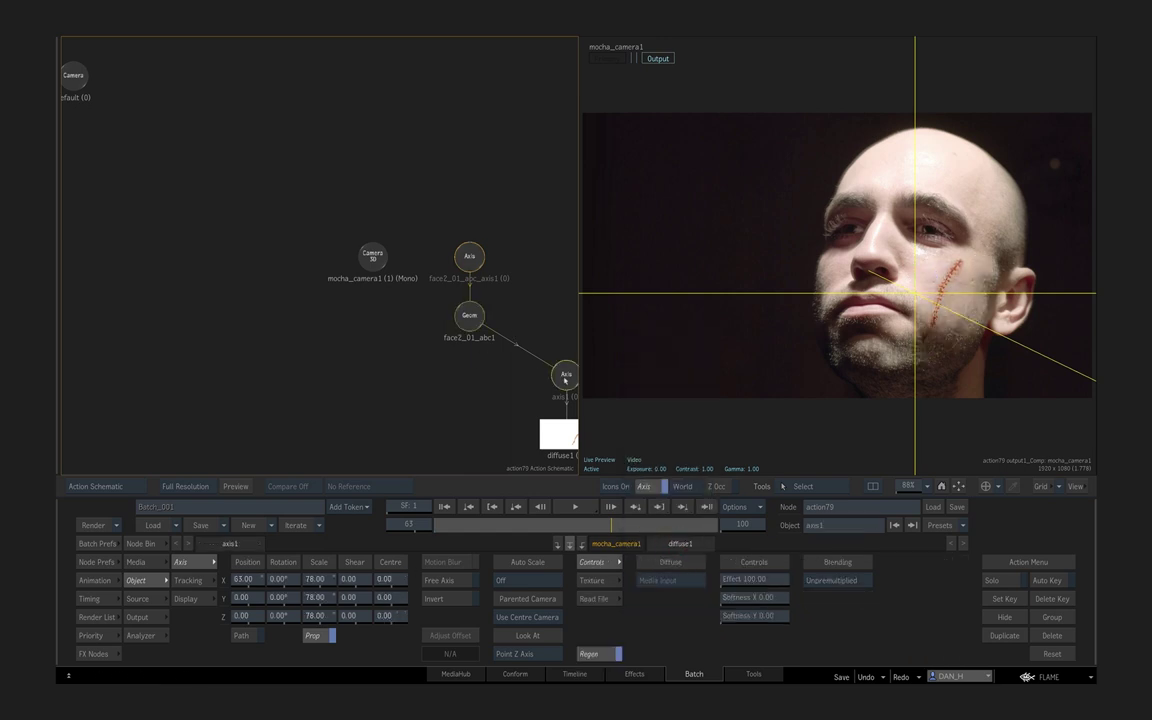
left_click_drag(329, 602, 333, 598)
left_click(445, 507)
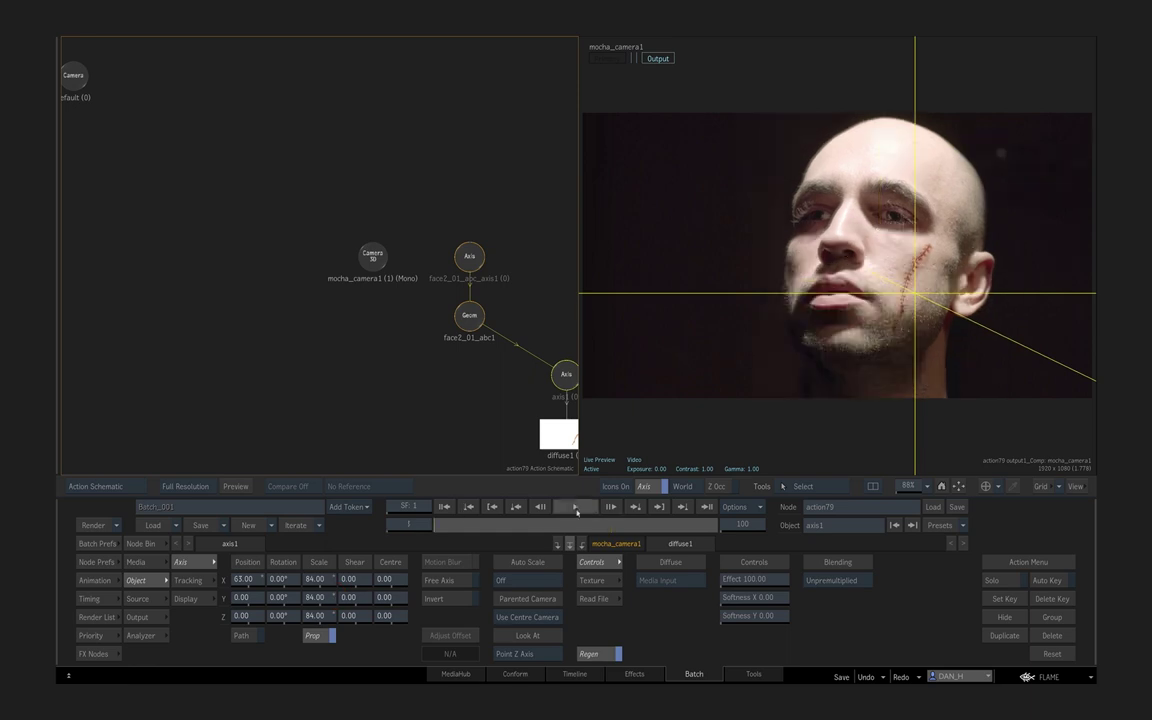
left_click(574, 508)
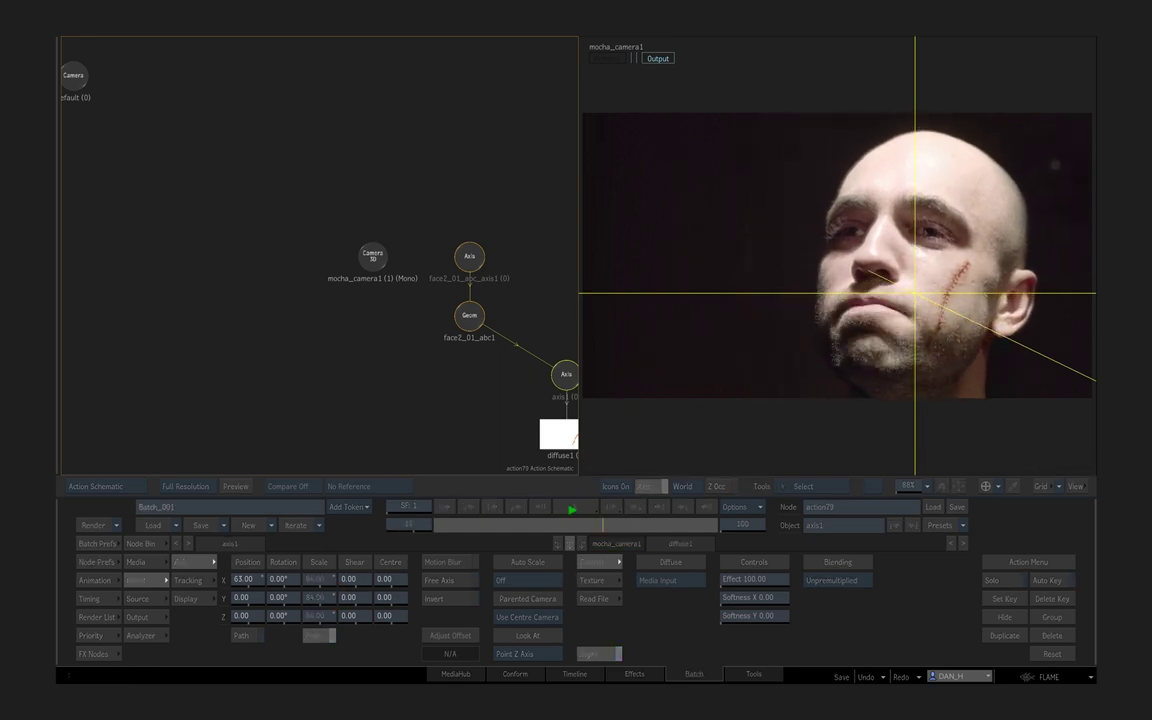
key("Escape")
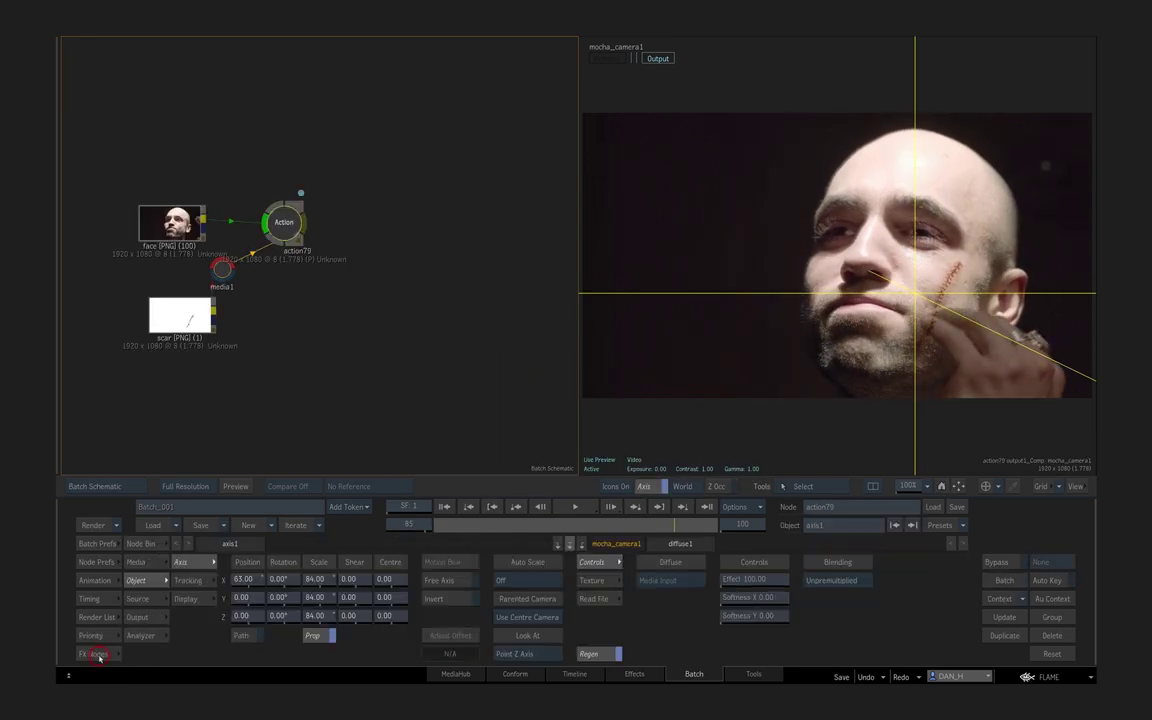
Step: Add a Blend & Comp node and a GMask node to the Batch schematic
left_click(99, 654)
double_click(413, 608)
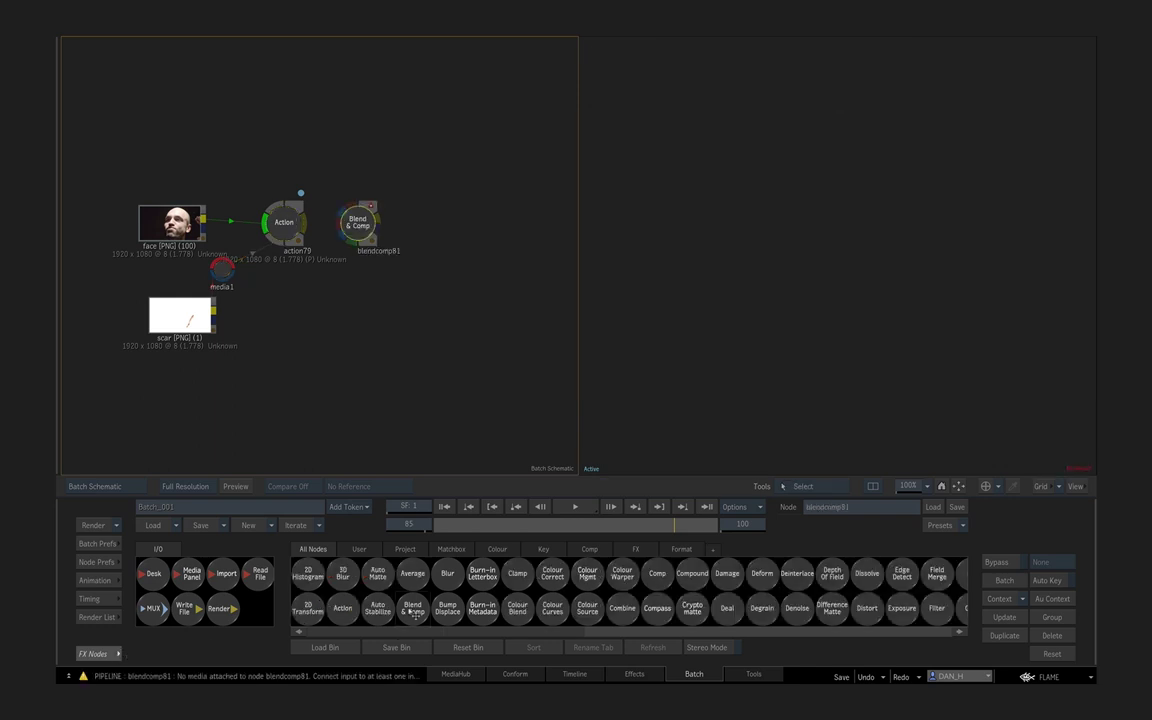
key("g")
double_click(669, 583)
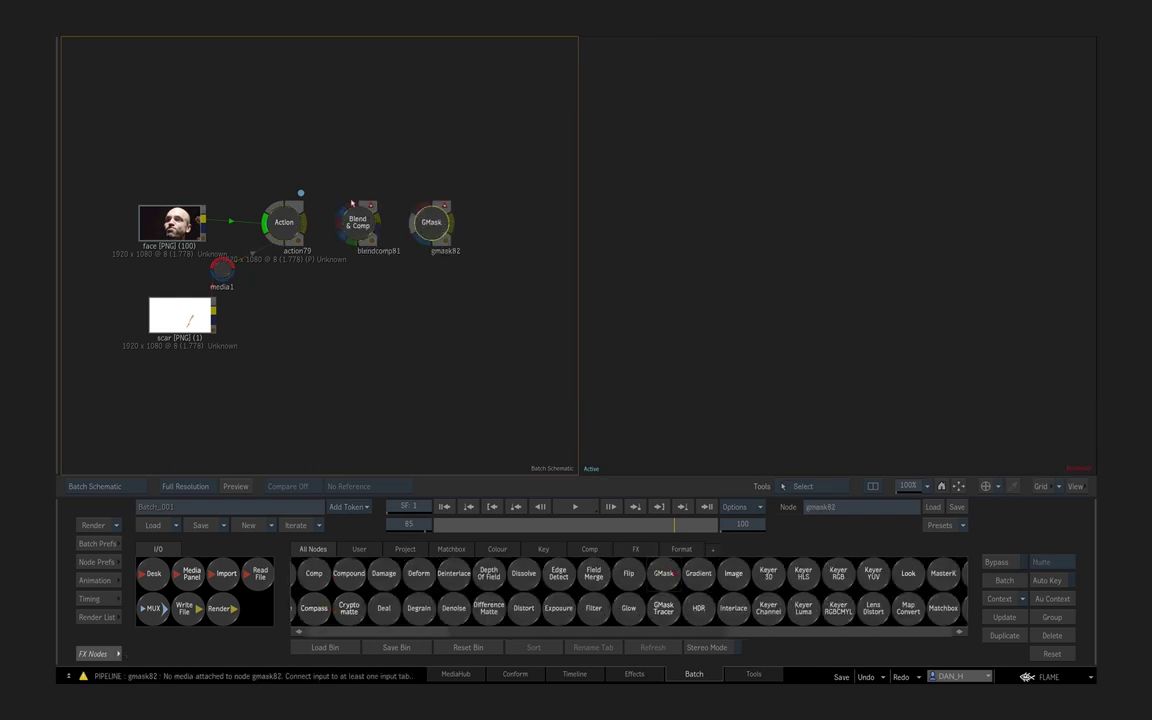
Step: Connect the face clip to the front inputs of the Blend & Comp and GMask nodes
left_click_drag(352, 224, 364, 202)
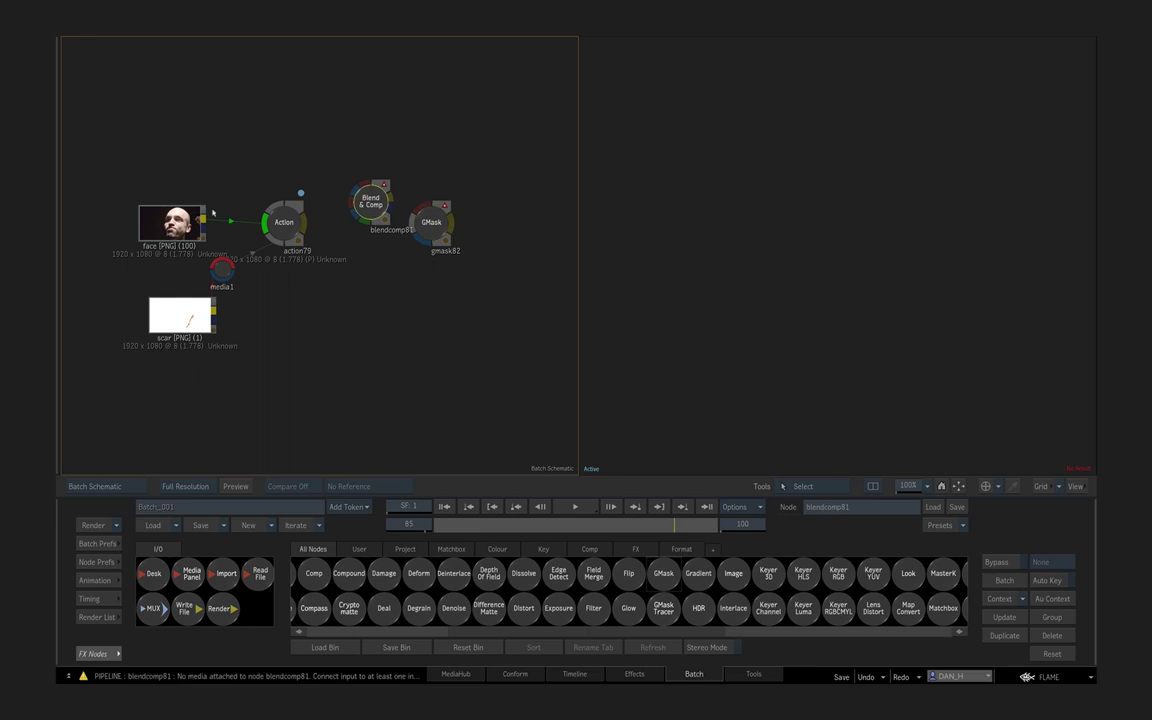
left_click(367, 183)
left_click_drag(428, 223, 401, 196)
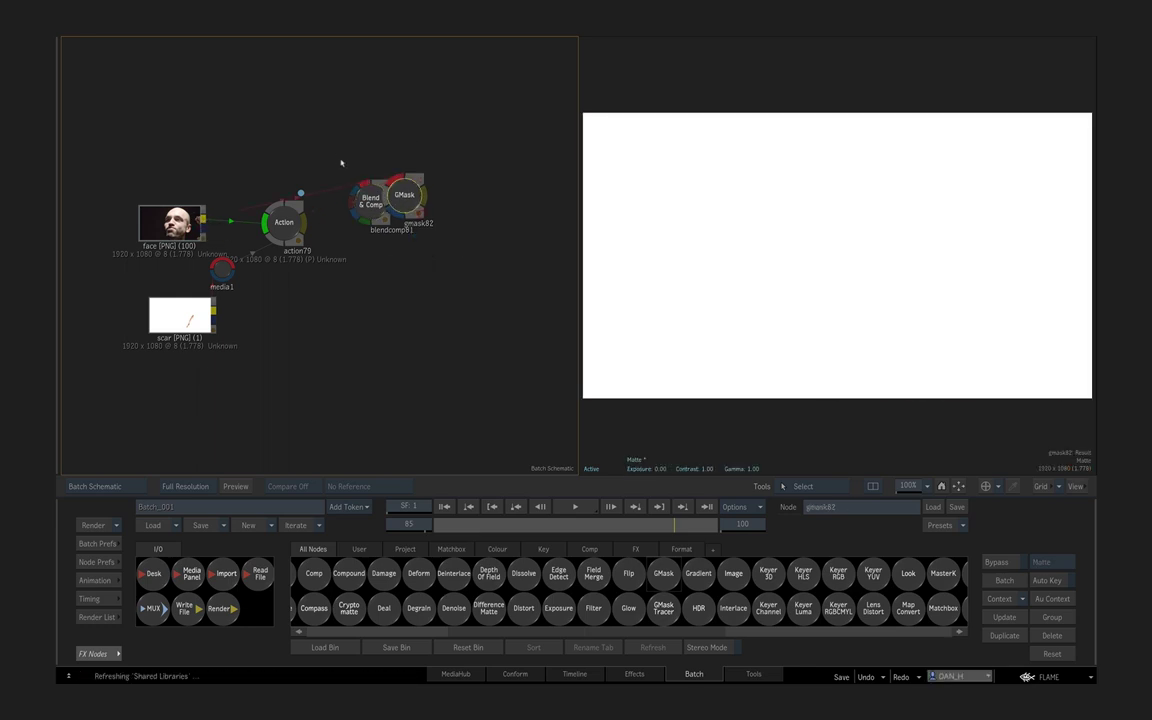
Step: Load the HAND setup from the Desktop folder into the GMask node, aligned at frame 1
left_click(933, 507)
double_click(389, 109)
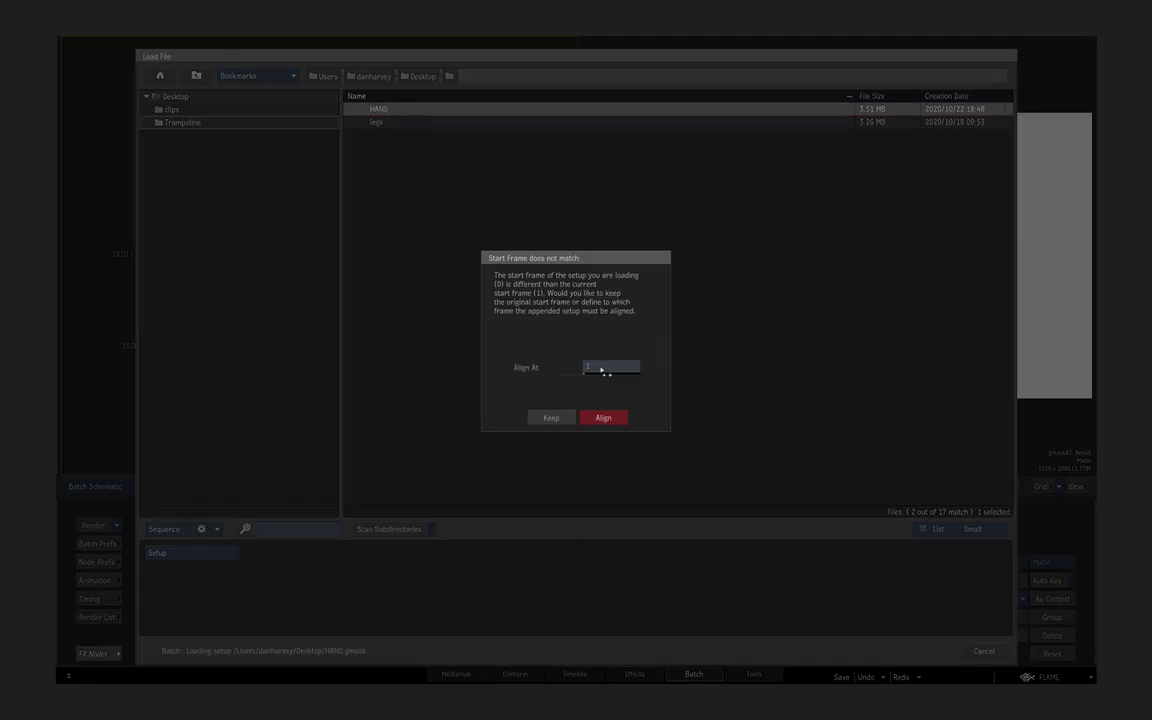
left_click(603, 417)
Step: Connect the GMask through a new Blur node to the Blend & Comp matte input and set the blur width and height to about 10.1
left_click_drag(400, 193, 500, 246)
left_click_drag(411, 185, 485, 232)
left_click_drag(660, 525, 763, 500)
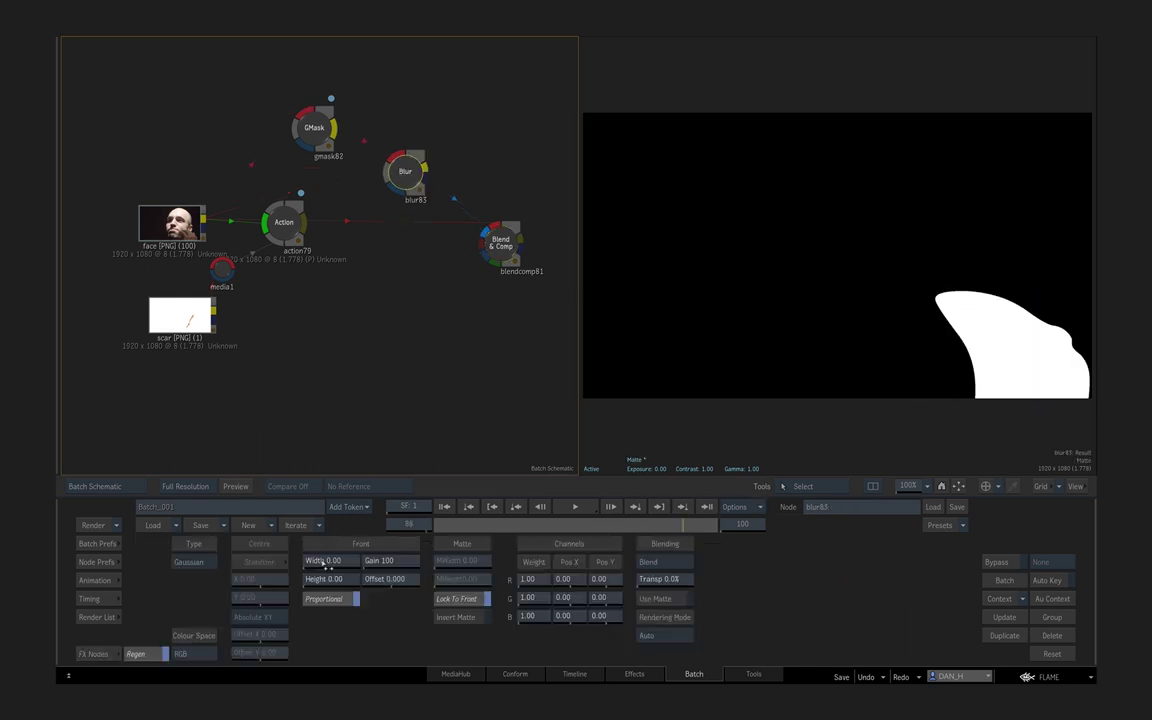
left_click_drag(323, 562, 526, 533)
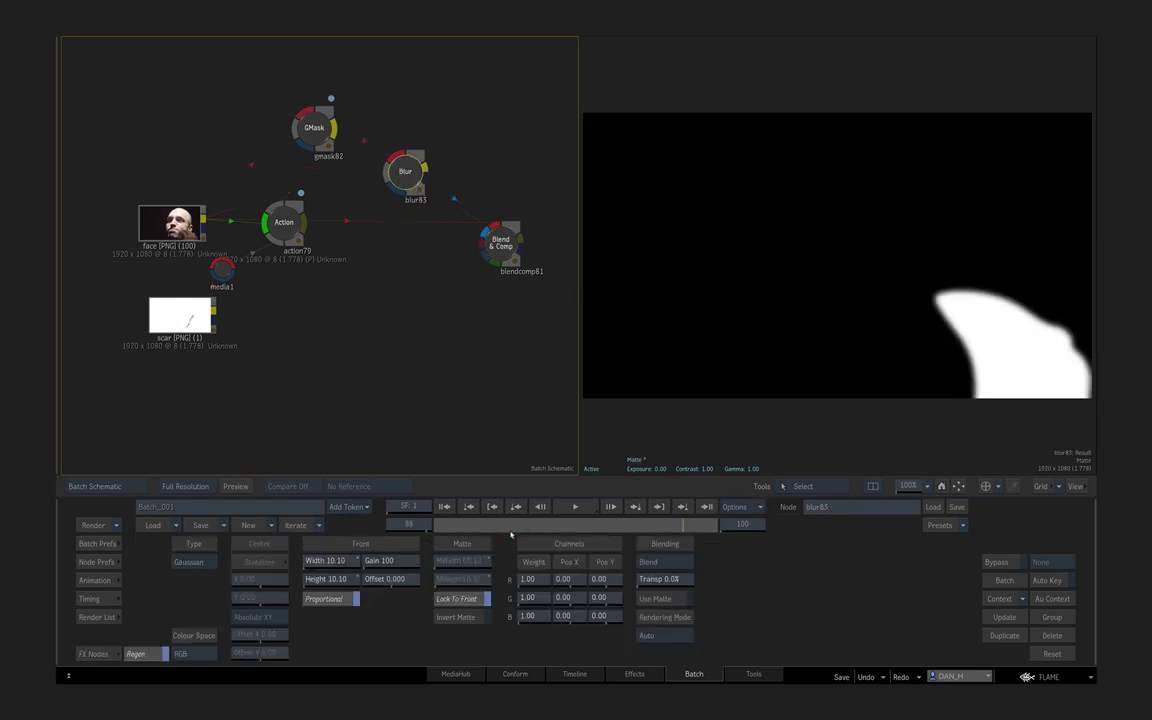
Step: Connect the Action output to the Blend & Comp back input and step back through frames to check the hand over the scar
left_click(492, 243)
left_click_drag(304, 229, 495, 264)
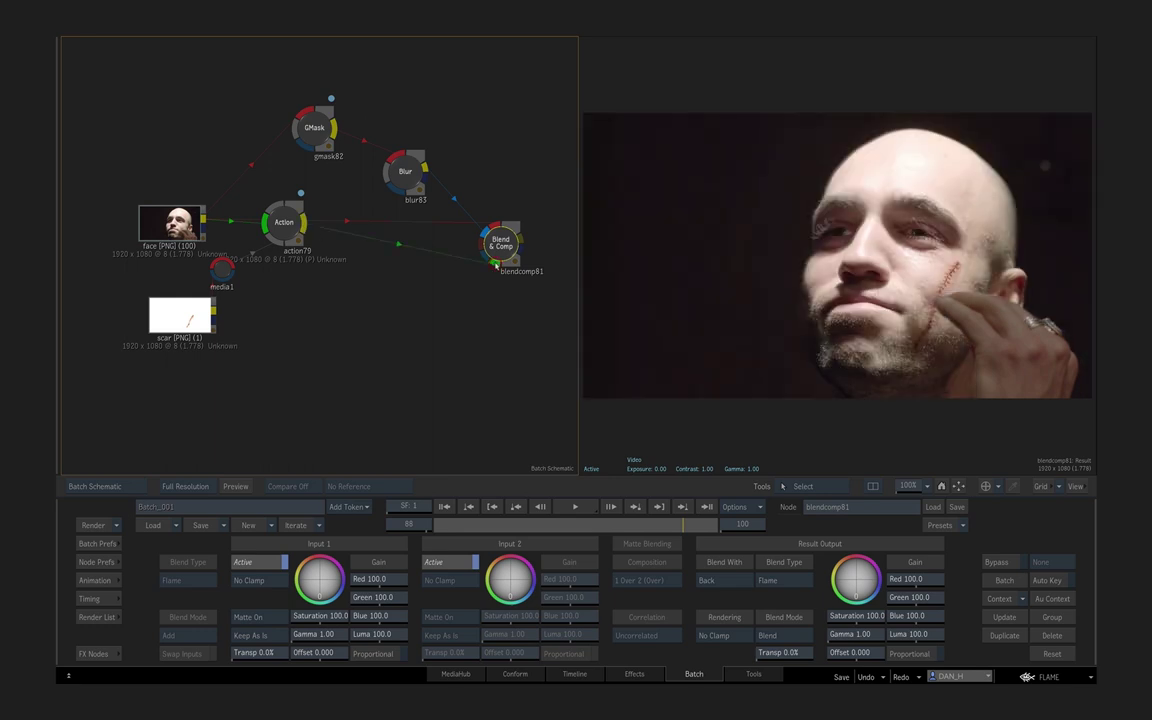
left_click(540, 509)
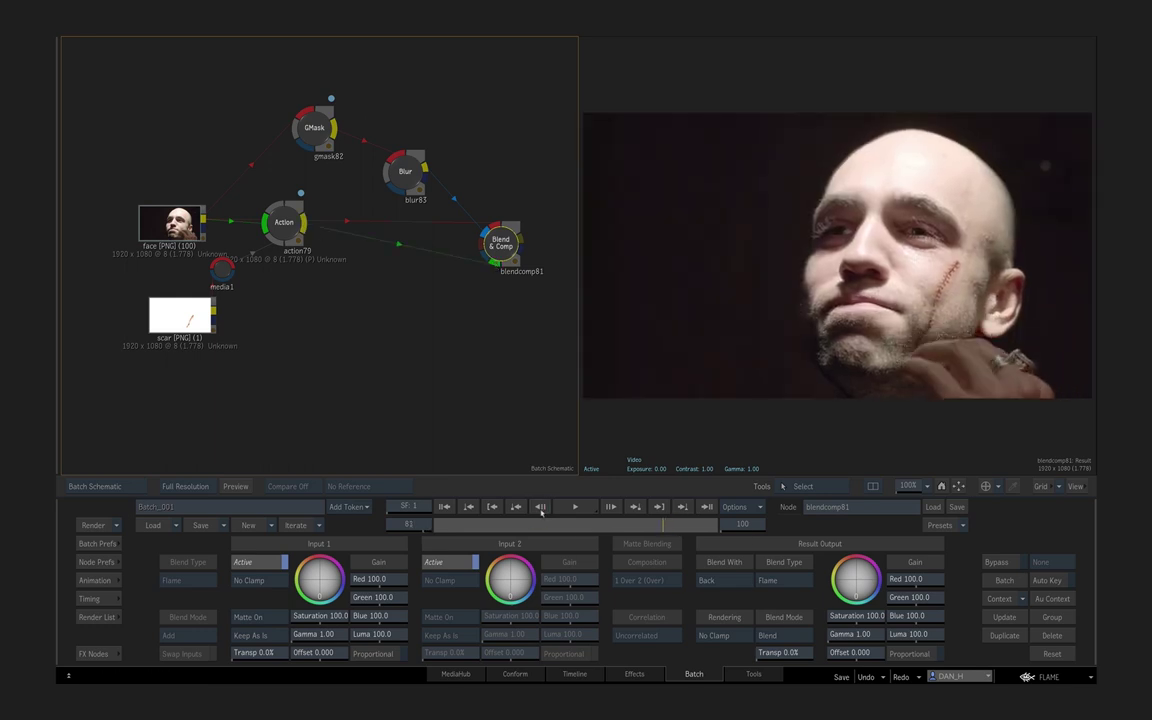
Step: Show the Blend & Comp result in a single fitted view and play the composite from frame 1
left_click(447, 508)
key("alt+1")
key("f")
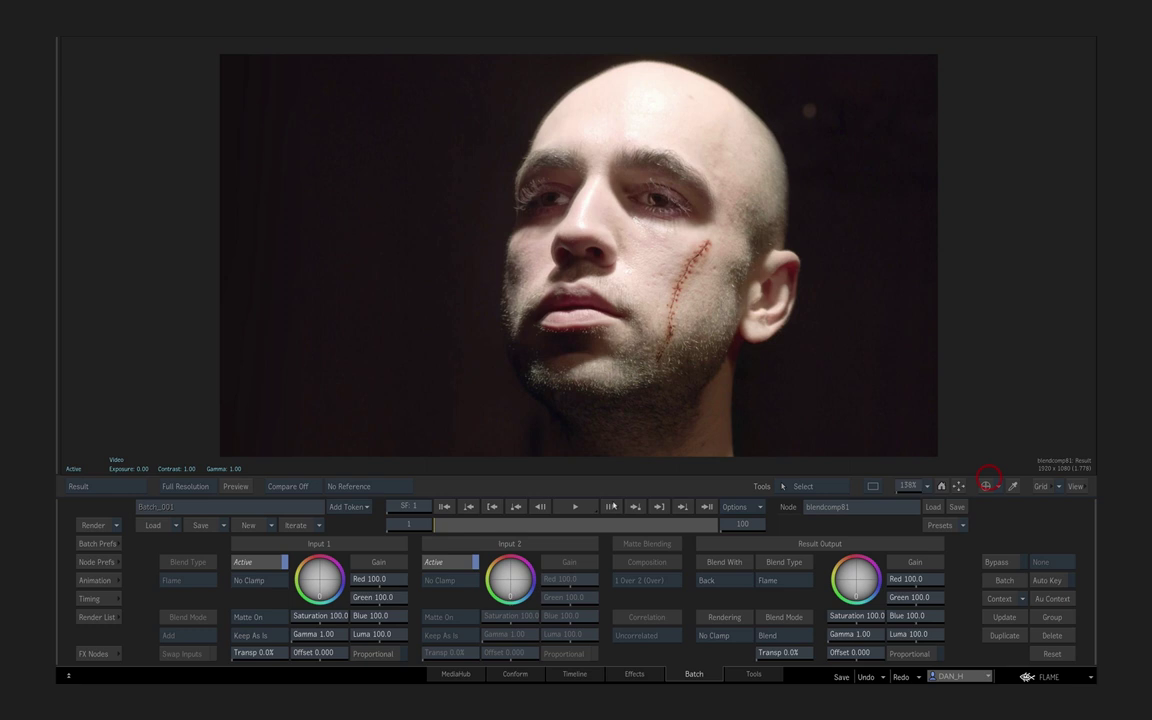
left_click(577, 507)
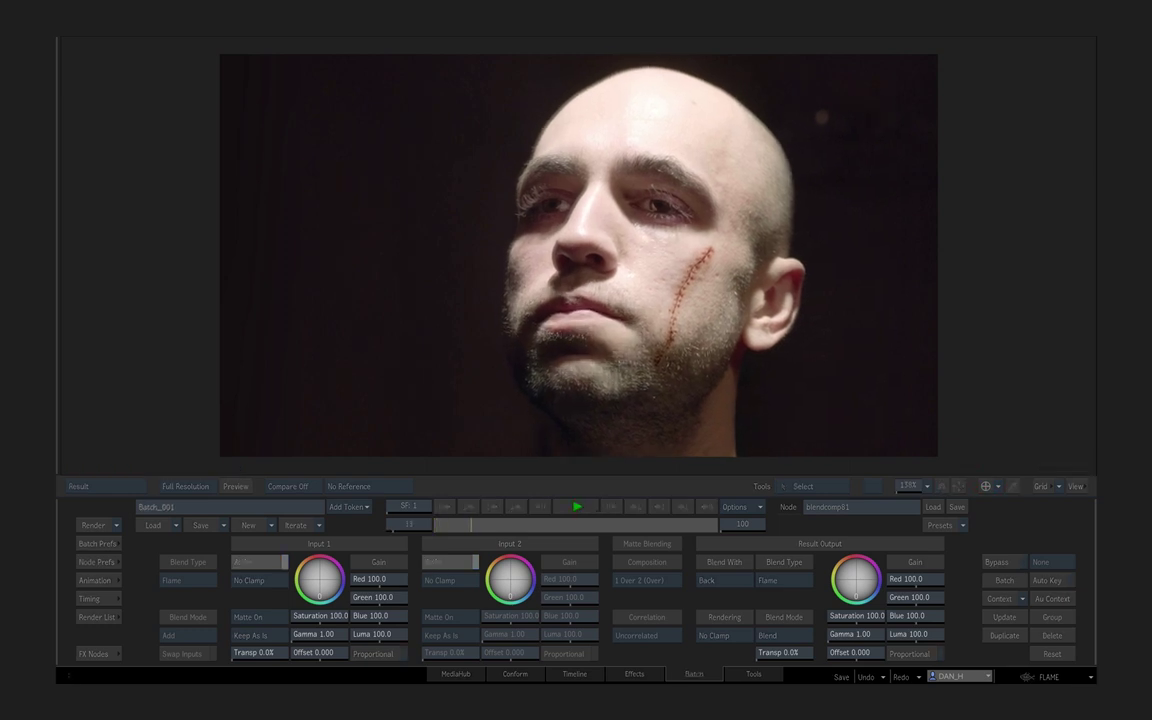